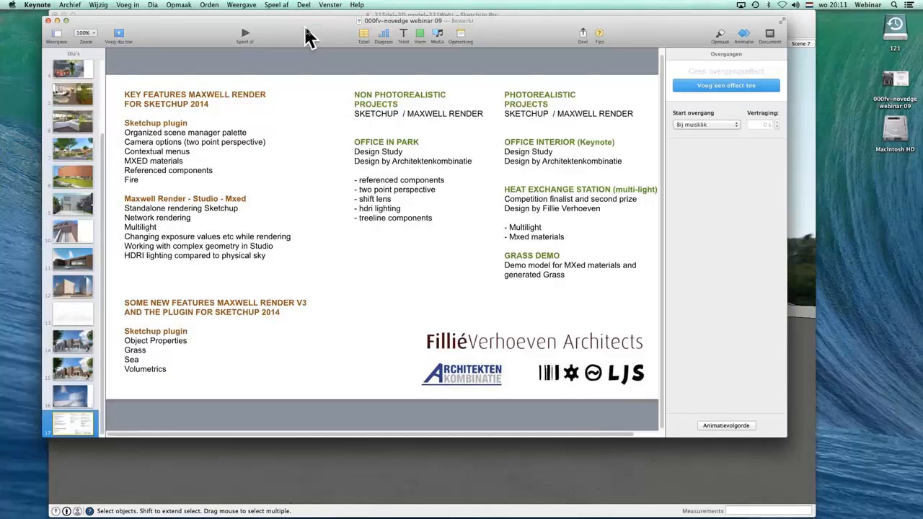
- Switch from the Keynote presentation to the SketchUp building model and open the Maxwell Scene Manager beside the entrance view
{"action": "key", "text": "super+m"}
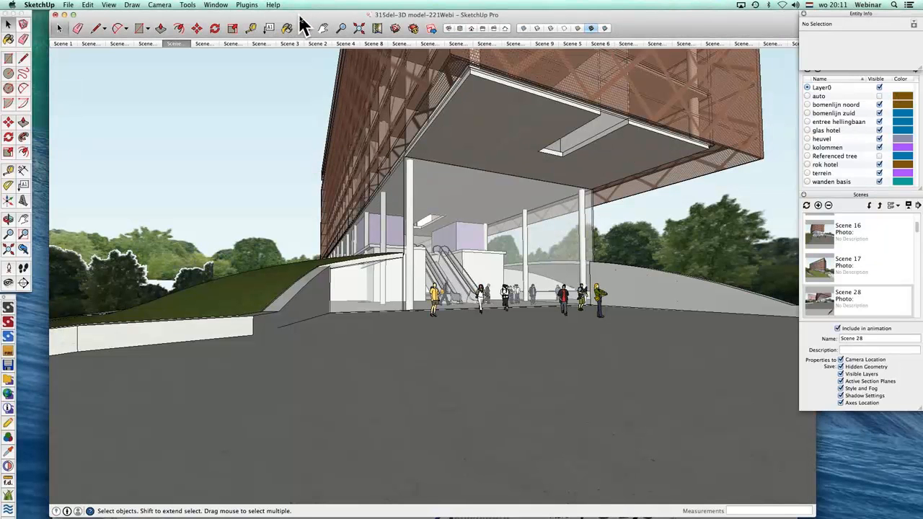
{"action": "left_click_drag", "start_coordinate": [301, 25], "coordinate": [286, 21]}
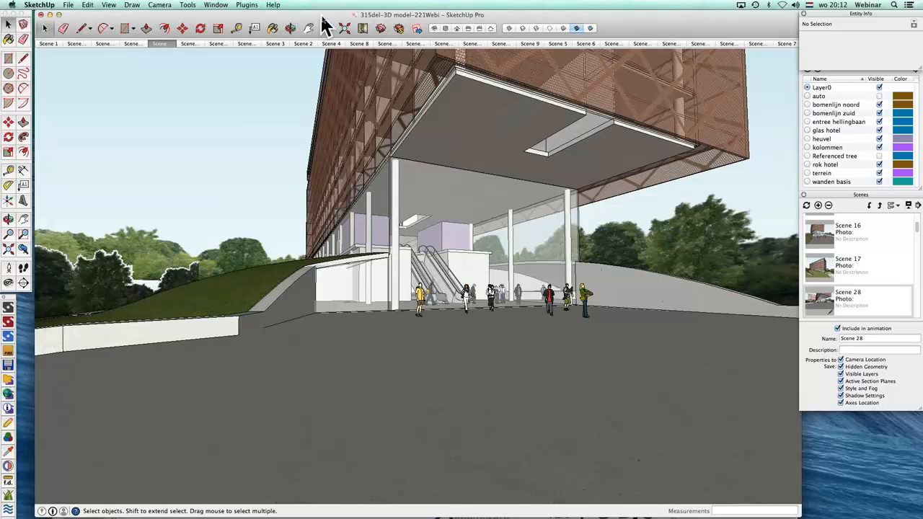
{"action": "left_click_drag", "start_coordinate": [321, 15], "coordinate": [321, 20]}
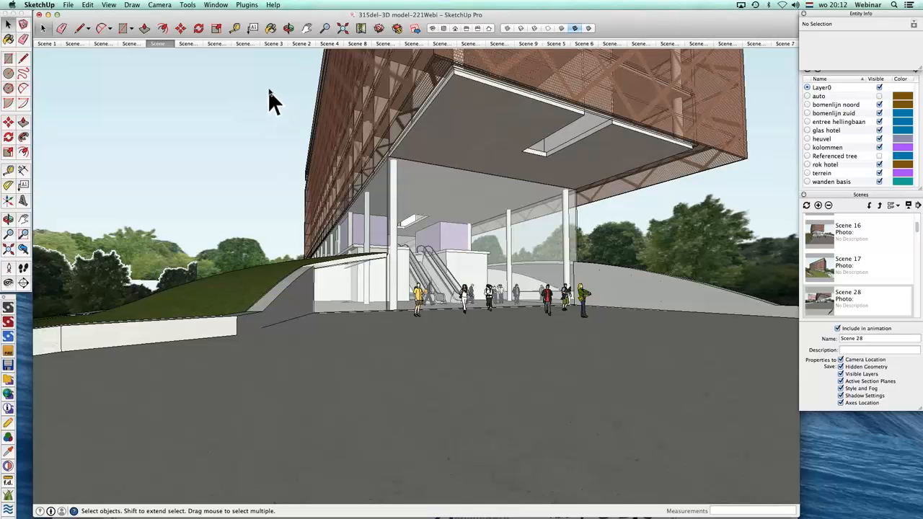
{"action": "key", "text": "o"}
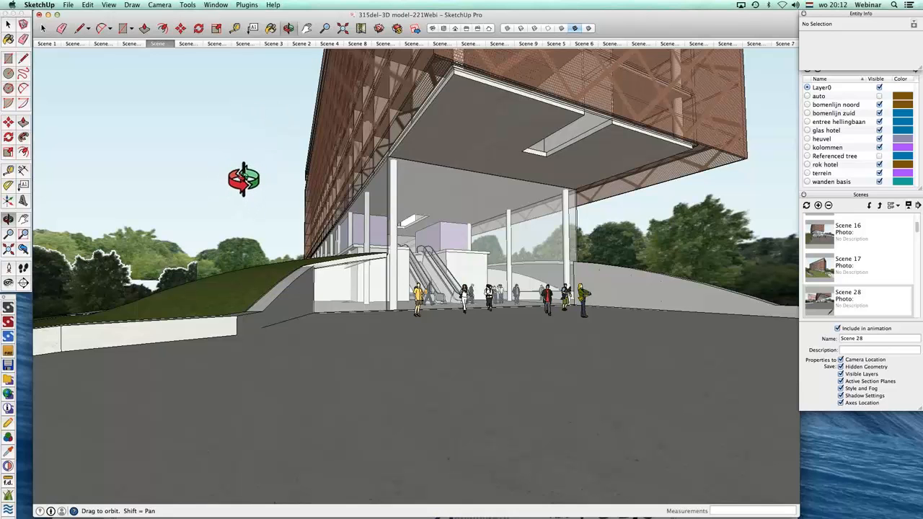
{"action": "left_click_drag", "start_coordinate": [244, 180], "coordinate": [294, 175]}
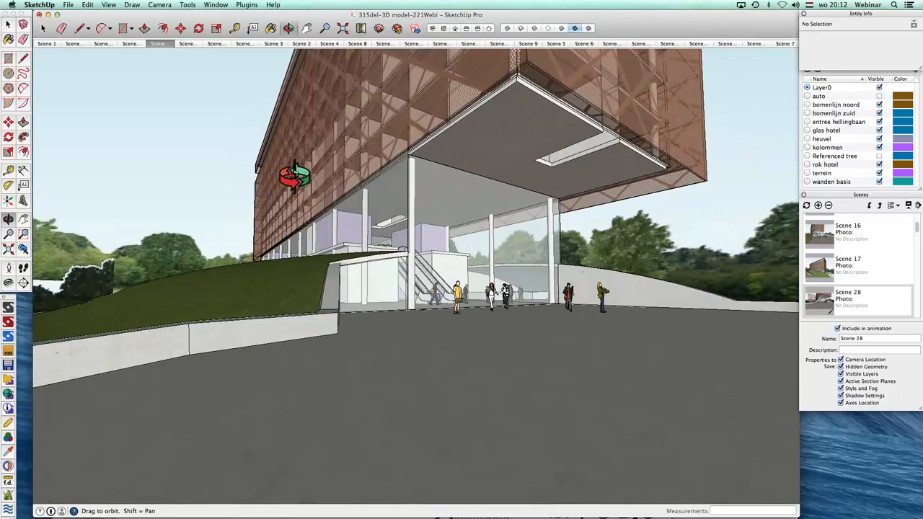
{"action": "left_click", "coordinate": [9, 431]}
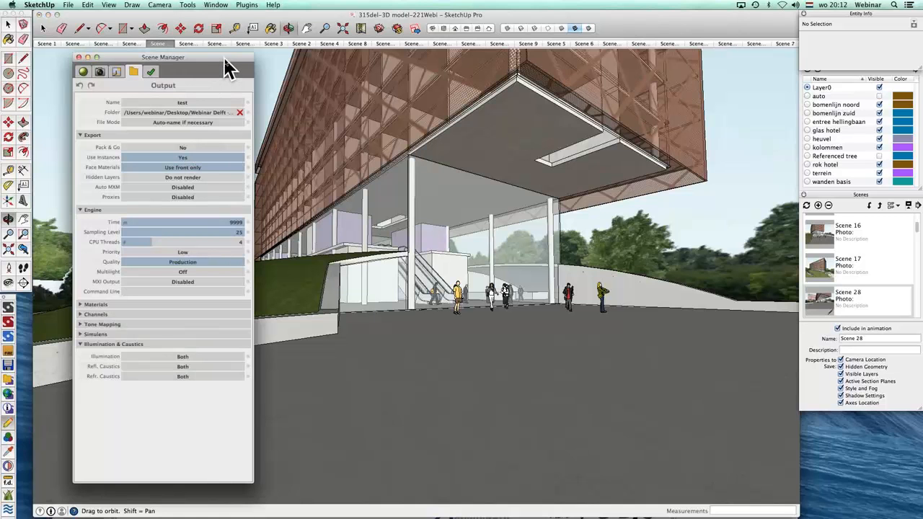
{"action": "left_click_drag", "start_coordinate": [229, 67], "coordinate": [216, 68]}
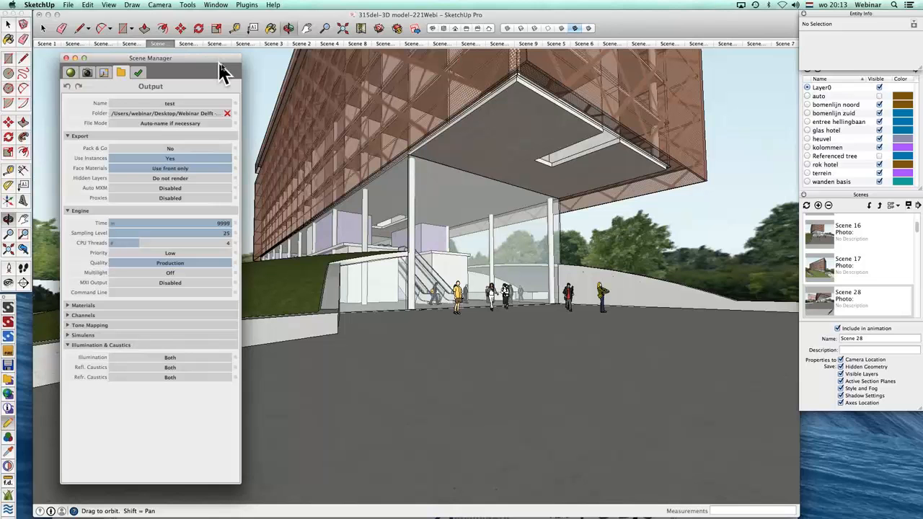
- Examine the Maxwell plugin's commands and the Maxwell options offered for the overhanging slab component, such as export, hiding and MXS Reference
{"action": "left_click", "coordinate": [247, 6]}
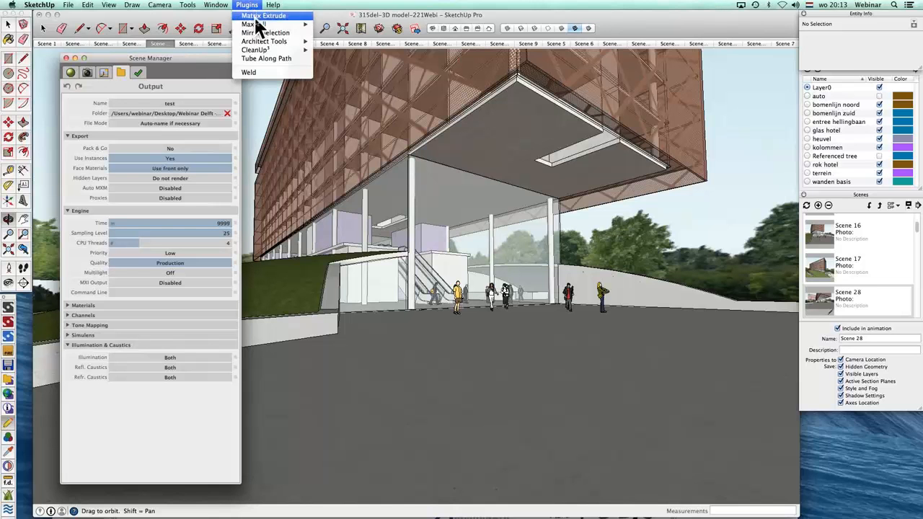
{"action": "mouse_move", "coordinate": [254, 27]}
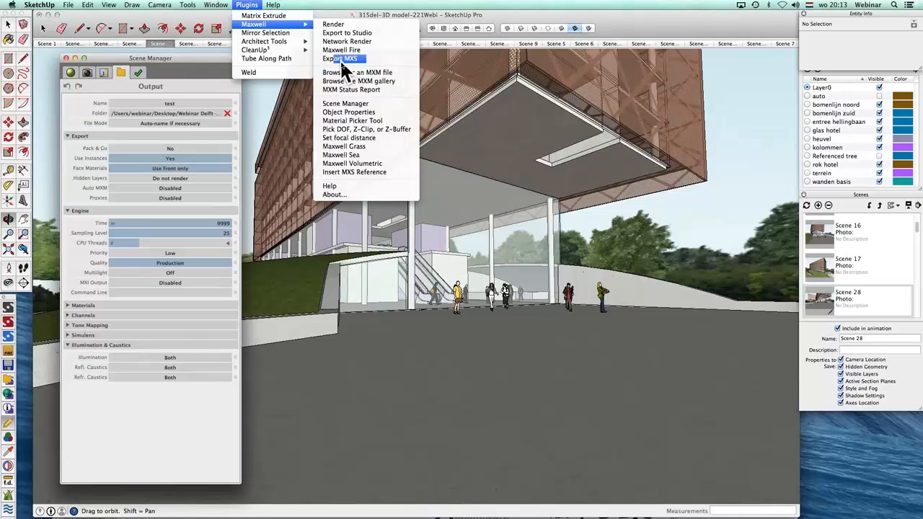
{"action": "left_click", "coordinate": [258, 99]}
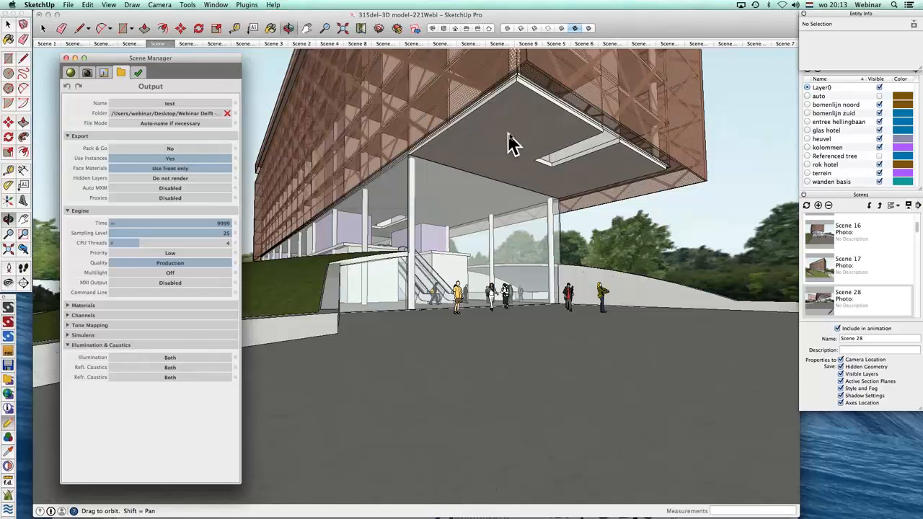
{"action": "left_click", "coordinate": [513, 135]}
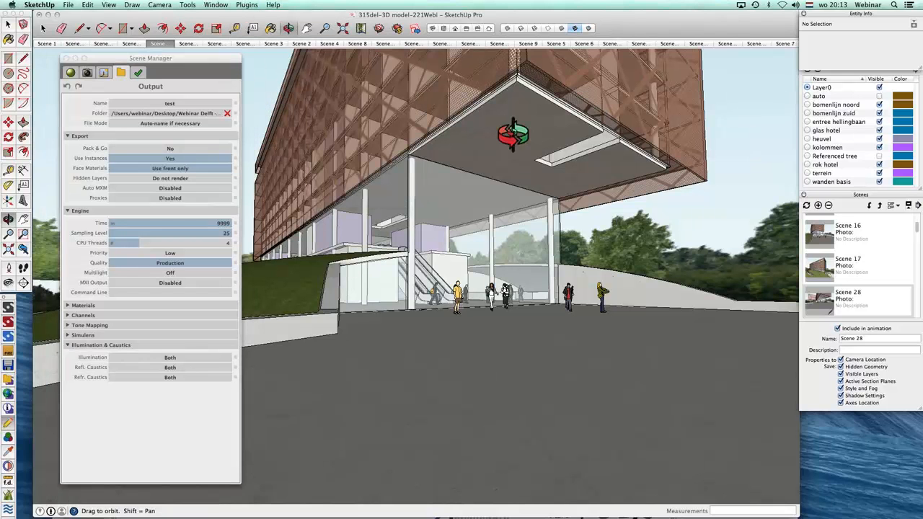
{"action": "key", "text": "space"}
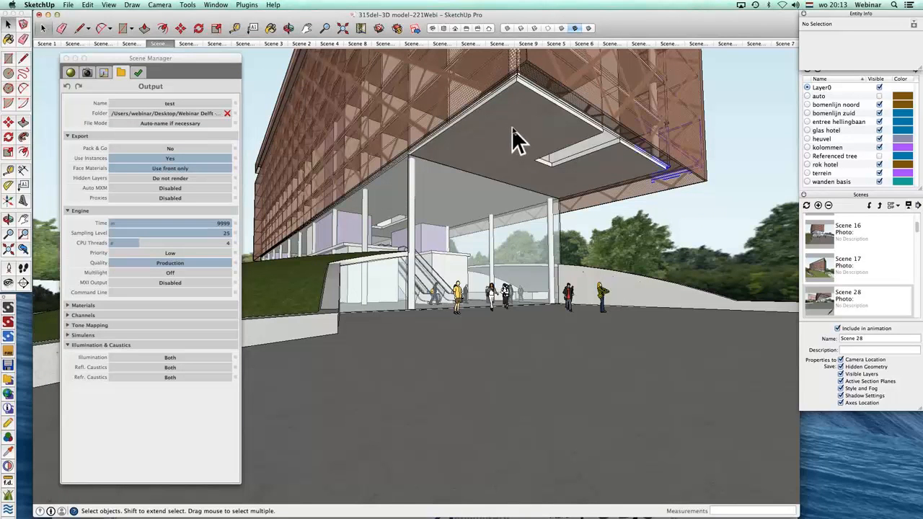
{"action": "right_click", "coordinate": [513, 130]}
{"action": "mouse_move", "coordinate": [561, 301]}
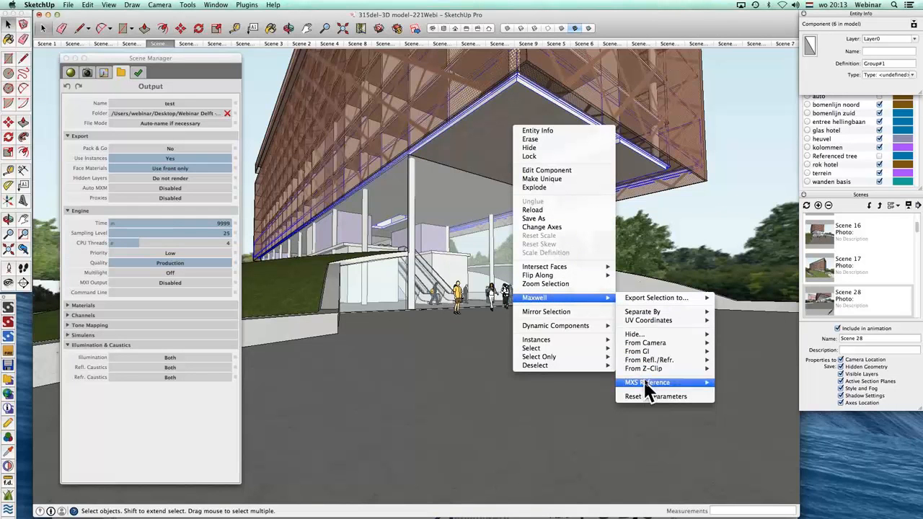
{"action": "mouse_move", "coordinate": [645, 302]}
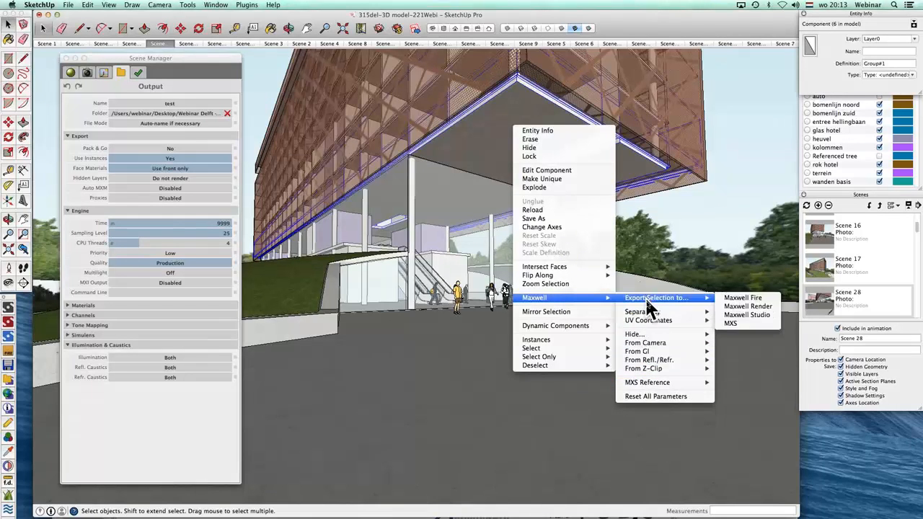
{"action": "mouse_move", "coordinate": [649, 321]}
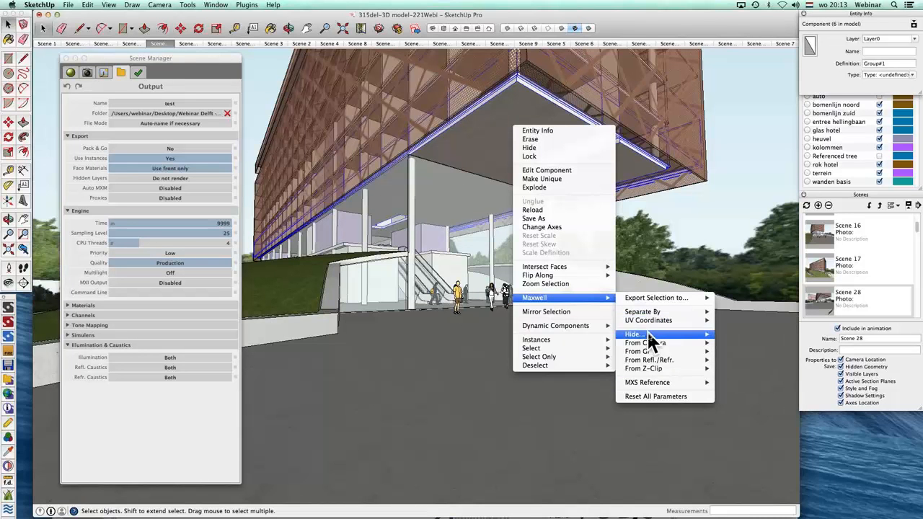
{"action": "mouse_move", "coordinate": [649, 342]}
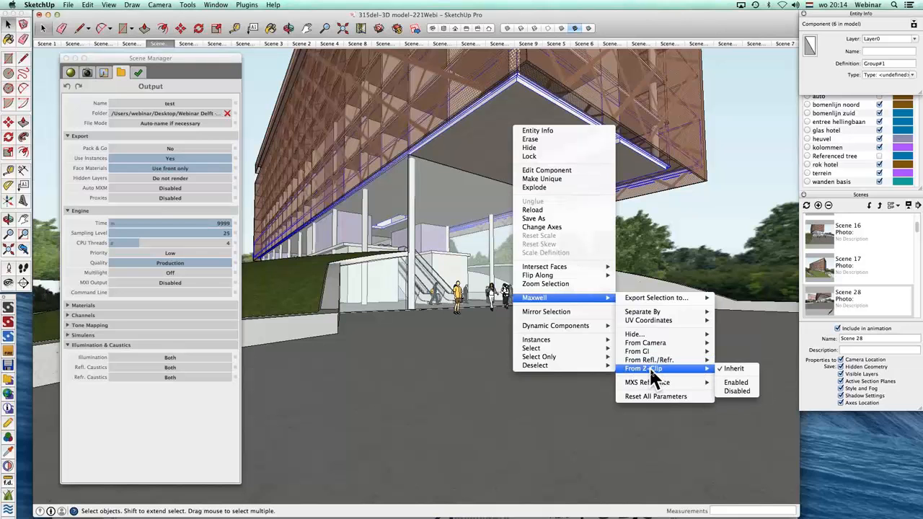
{"action": "left_click", "coordinate": [267, 72]}
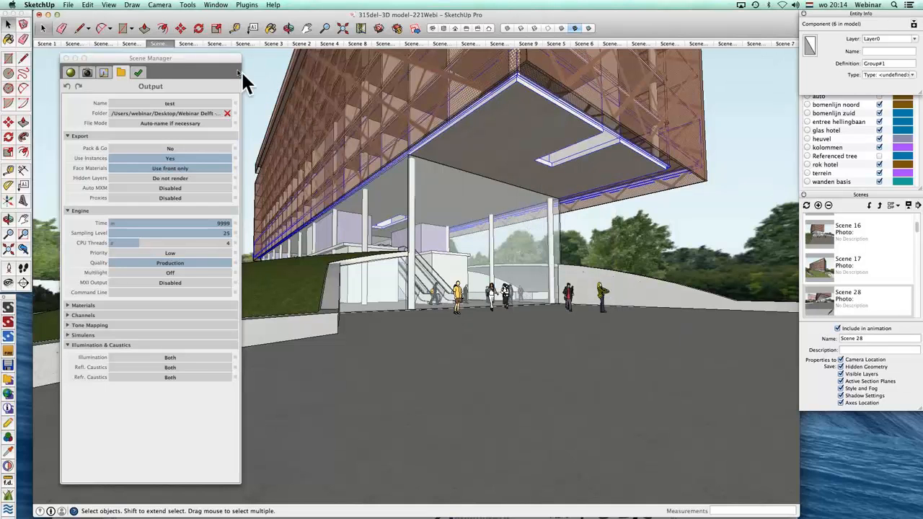
- Deselect the slab component, show the Scene Manager's material settings and sample the material on the overhang's underside
{"action": "left_click_drag", "start_coordinate": [223, 57], "coordinate": [202, 60]}
{"action": "left_click", "coordinate": [265, 68]}
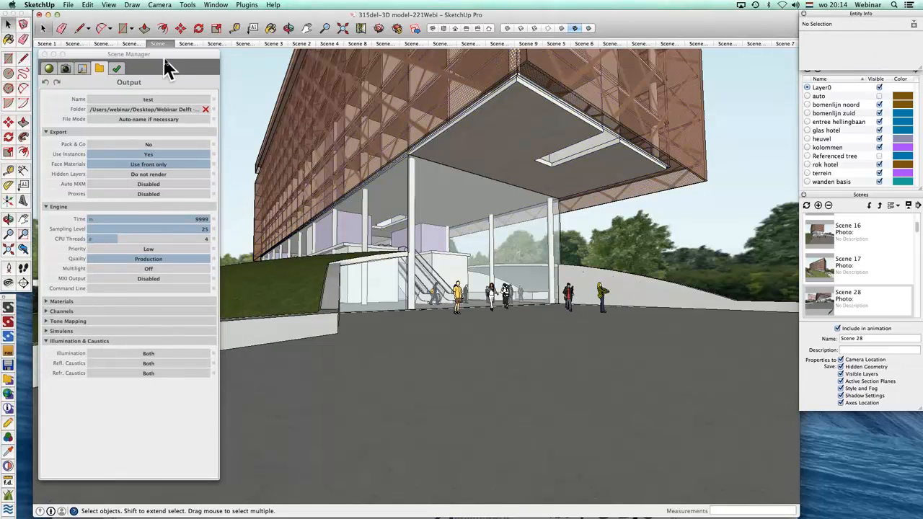
{"action": "left_click_drag", "start_coordinate": [167, 62], "coordinate": [195, 63]}
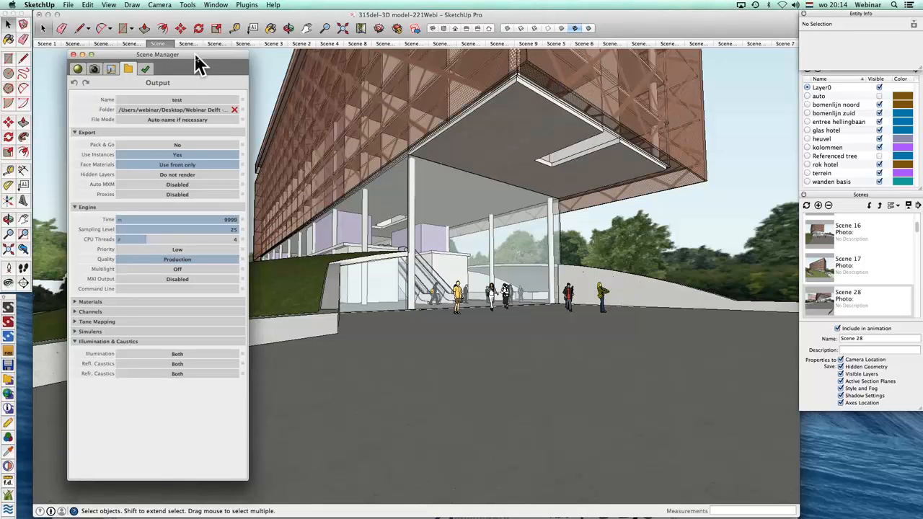
{"action": "left_click_drag", "start_coordinate": [200, 63], "coordinate": [170, 63]}
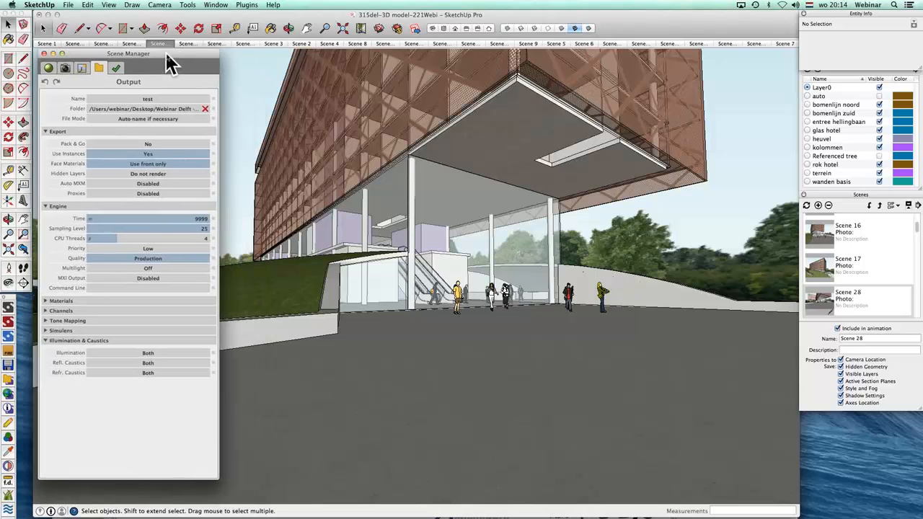
{"action": "left_click", "coordinate": [49, 69]}
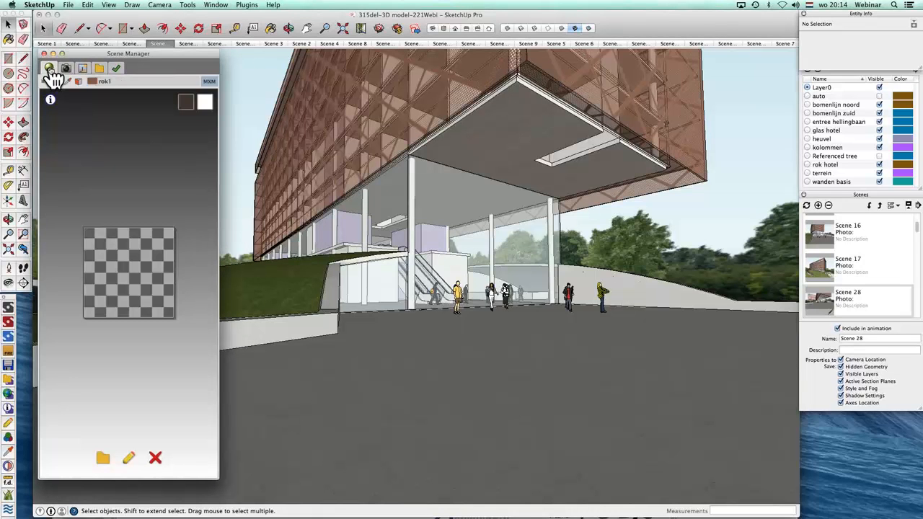
{"action": "left_click", "coordinate": [256, 79]}
{"action": "key", "text": "b"}
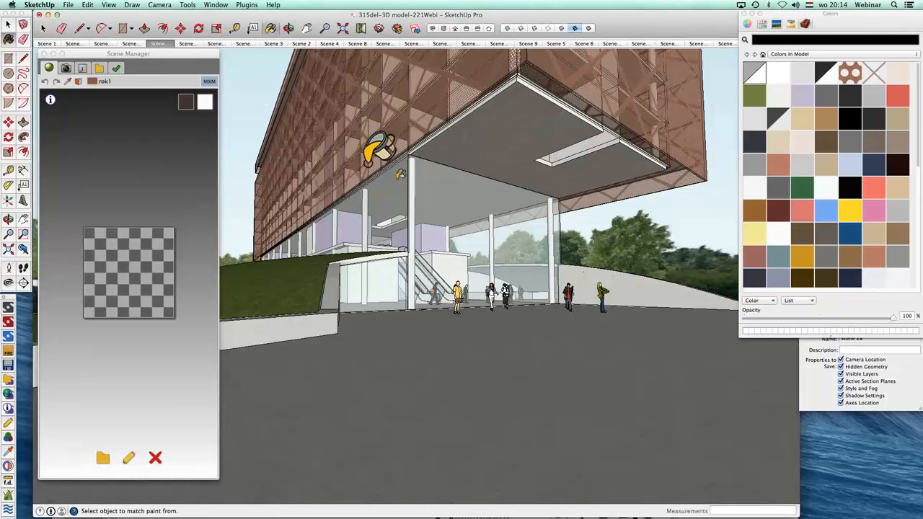
{"action": "key", "text": "super"}
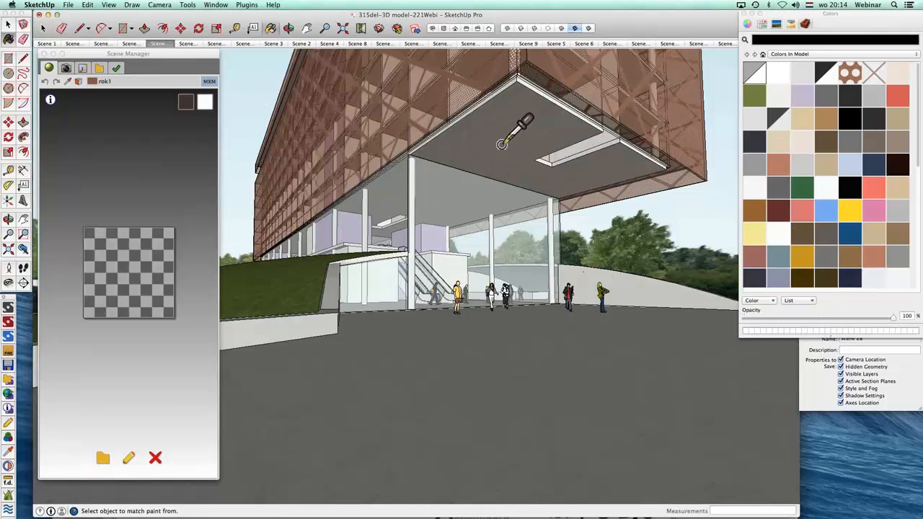
{"action": "left_click", "coordinate": [504, 142], "text": "super"}
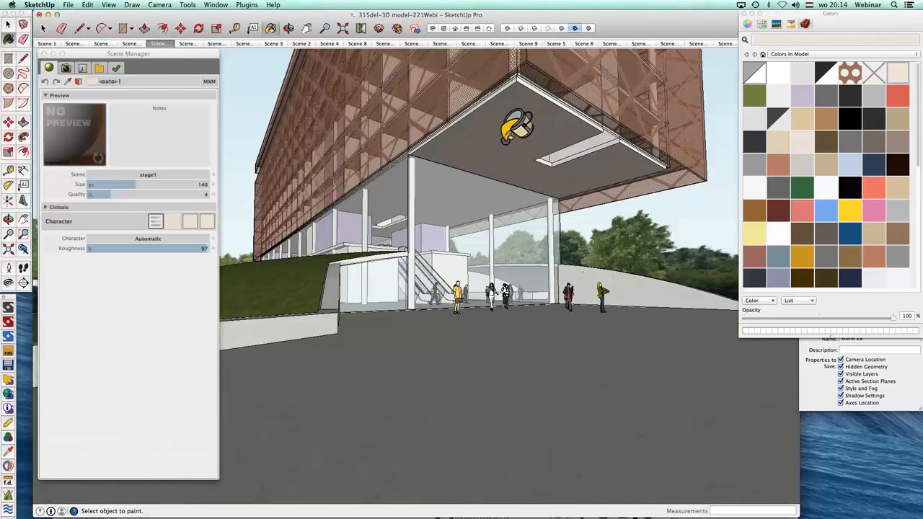
- Sample the materials of the paved ground and the grass slope to inspect their Maxwell settings
{"action": "key", "text": "super"}
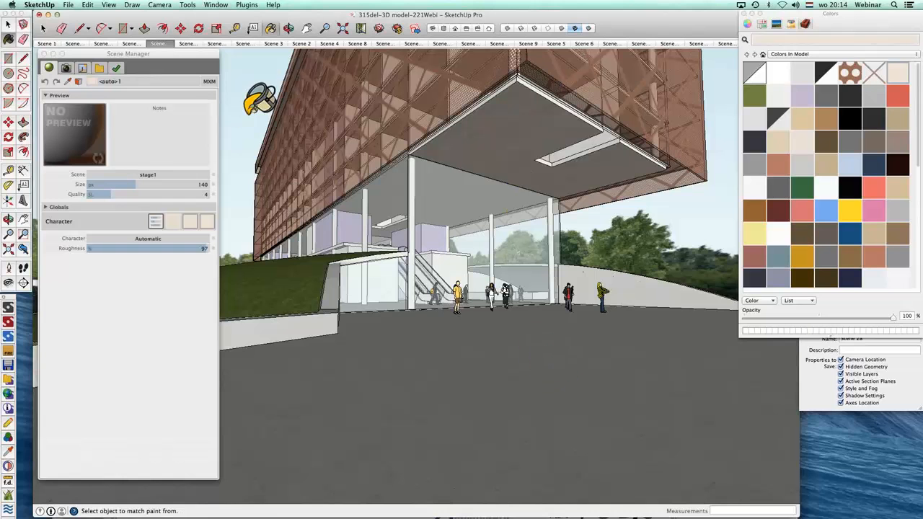
{"action": "key", "text": "space"}
{"action": "key", "text": "b"}
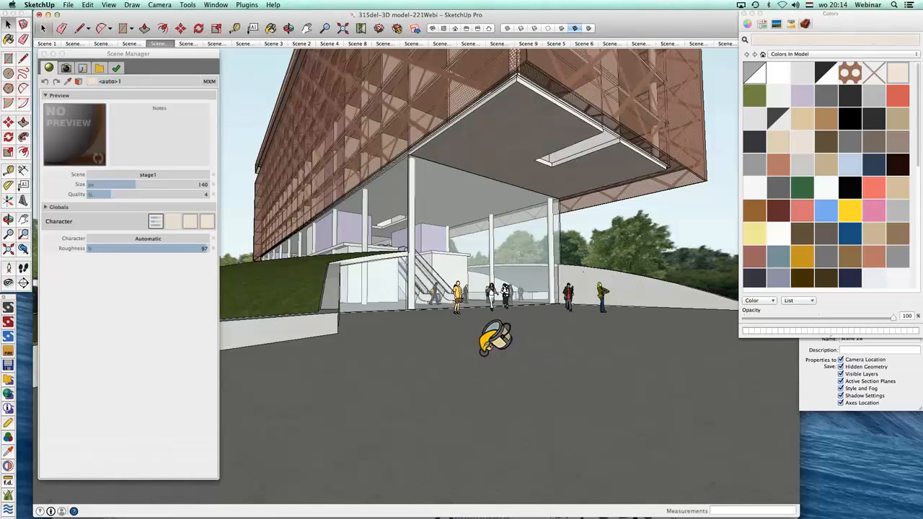
{"action": "key", "text": "alt"}
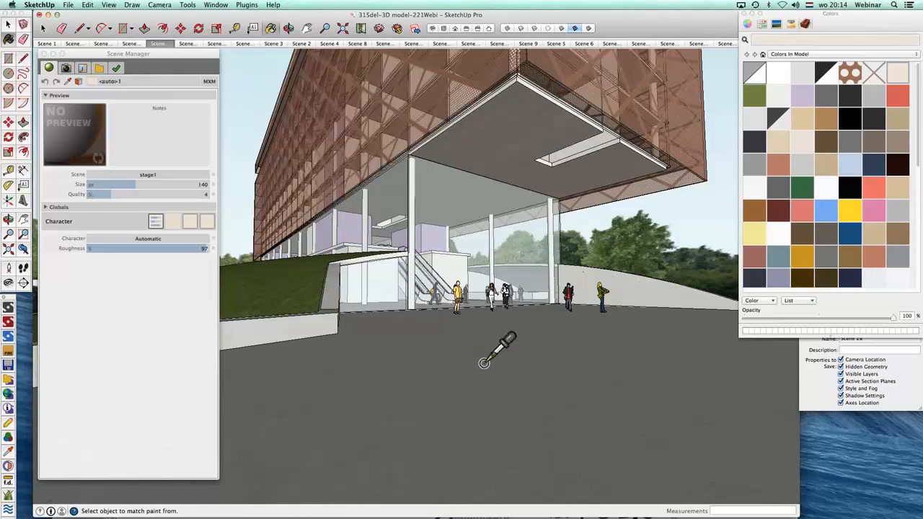
{"action": "left_click", "coordinate": [484, 363], "text": "alt"}
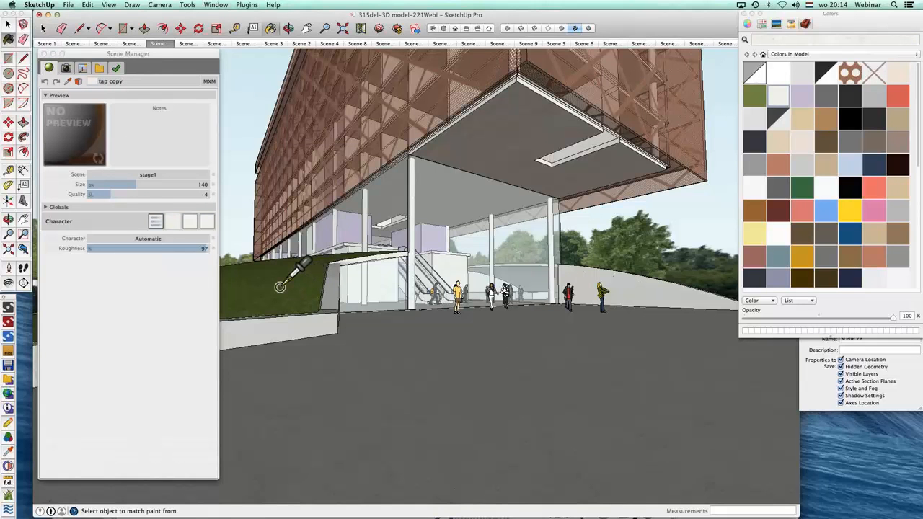
{"action": "left_click", "coordinate": [280, 286], "text": "alt"}
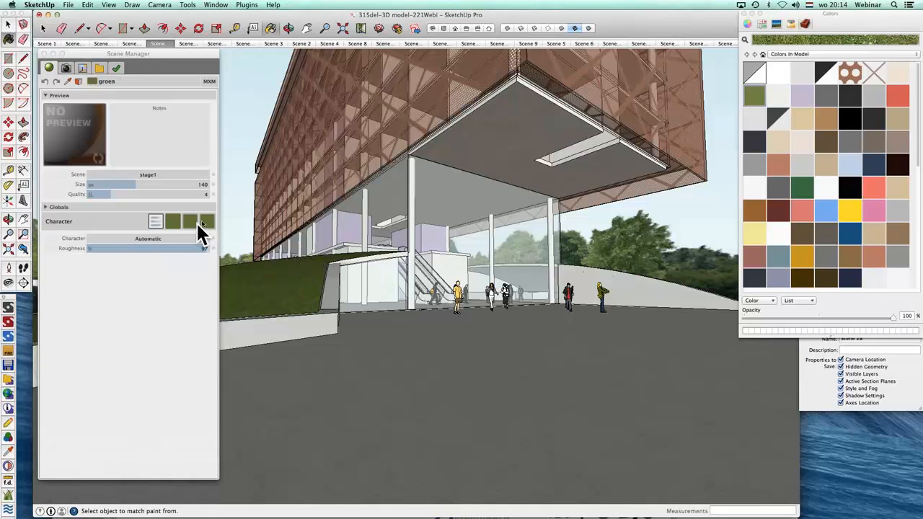
{"action": "key", "text": "space"}
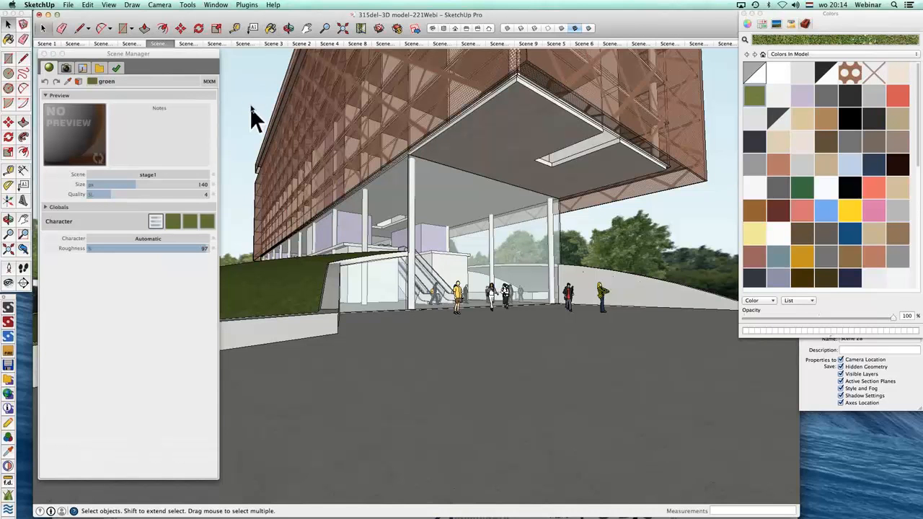
- Show the Scene Manager's camera settings and set the view to Two-Point Perspective, framing more of the building's upper facade
{"action": "left_click", "coordinate": [66, 69]}
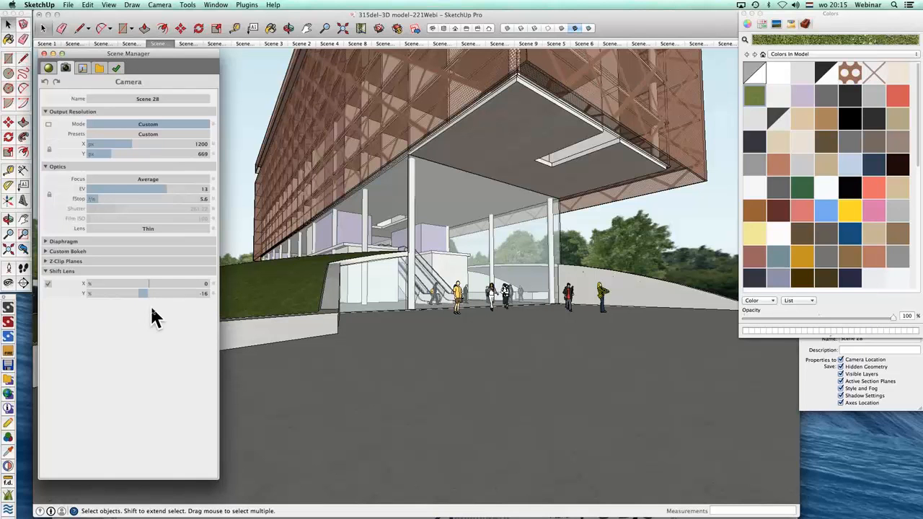
{"action": "left_click", "coordinate": [241, 103]}
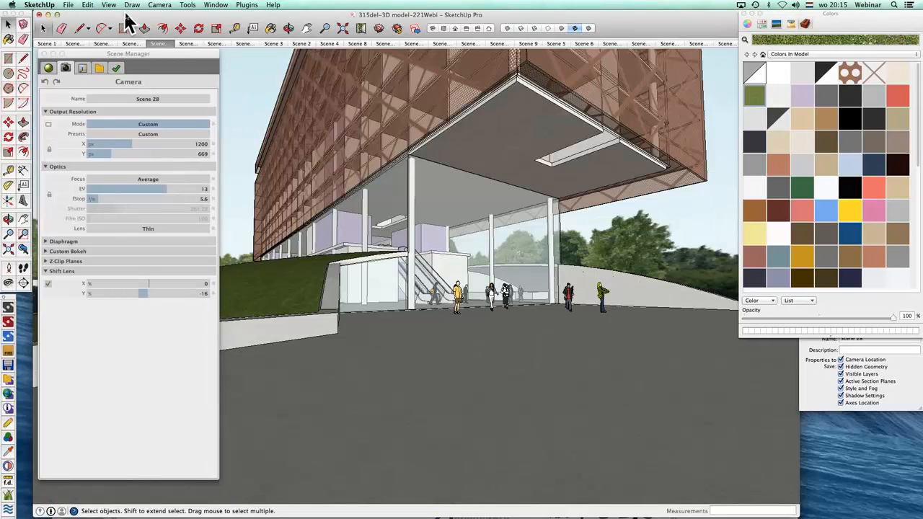
{"action": "left_click", "coordinate": [110, 5]}
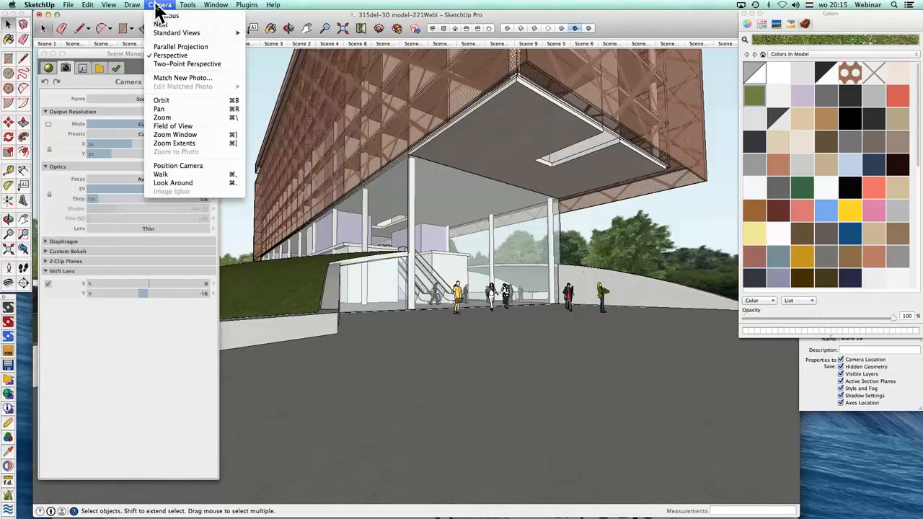
{"action": "left_click", "coordinate": [167, 64]}
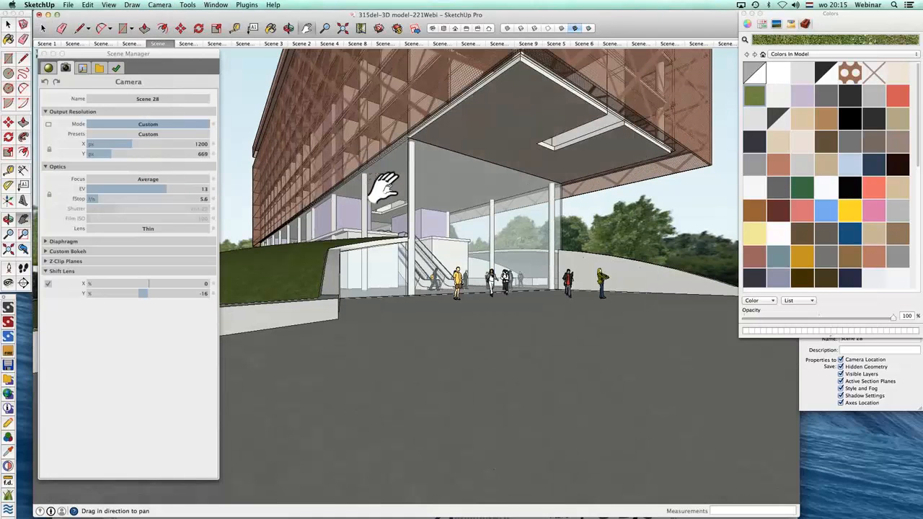
{"action": "left_click_drag", "start_coordinate": [428, 181], "coordinate": [380, 366]}
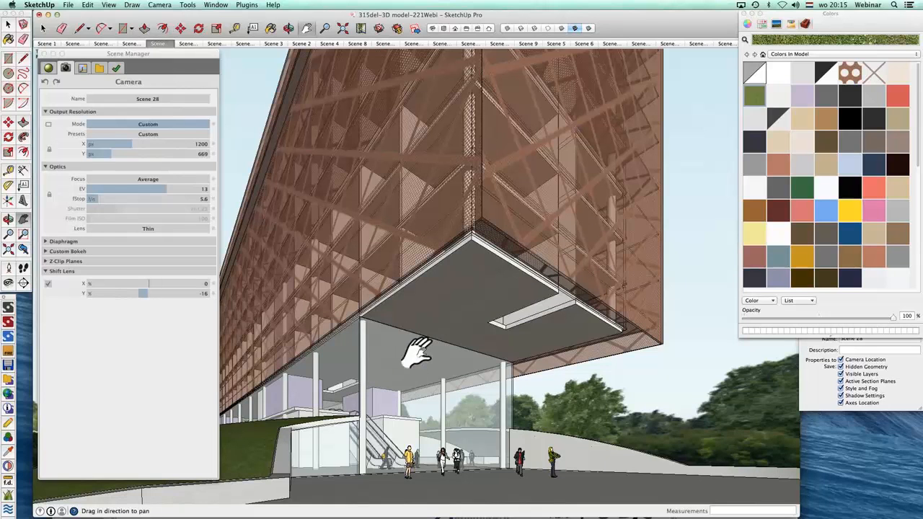
- Reframe the view to include more of the paved foreground and show the Scene Manager's environment settings
{"action": "left_click_drag", "start_coordinate": [412, 350], "coordinate": [439, 258]}
{"action": "left_click", "coordinate": [43, 28]}
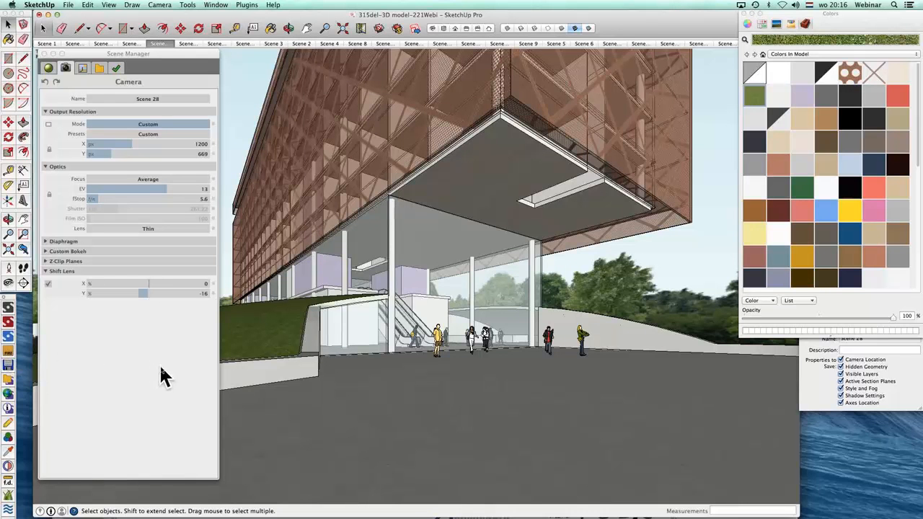
{"action": "left_click", "coordinate": [82, 68]}
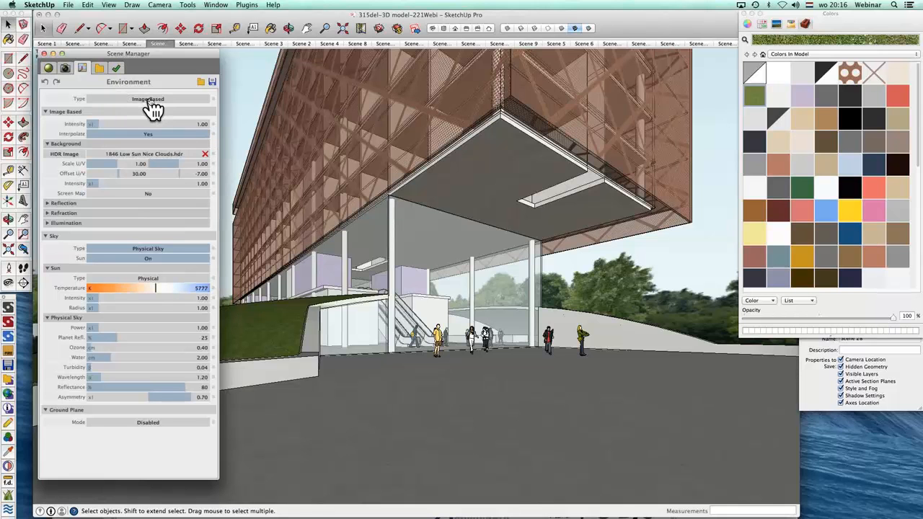
- Set the Maxwell environment type to Sky and return it to Image Based
{"action": "left_click", "coordinate": [151, 101]}
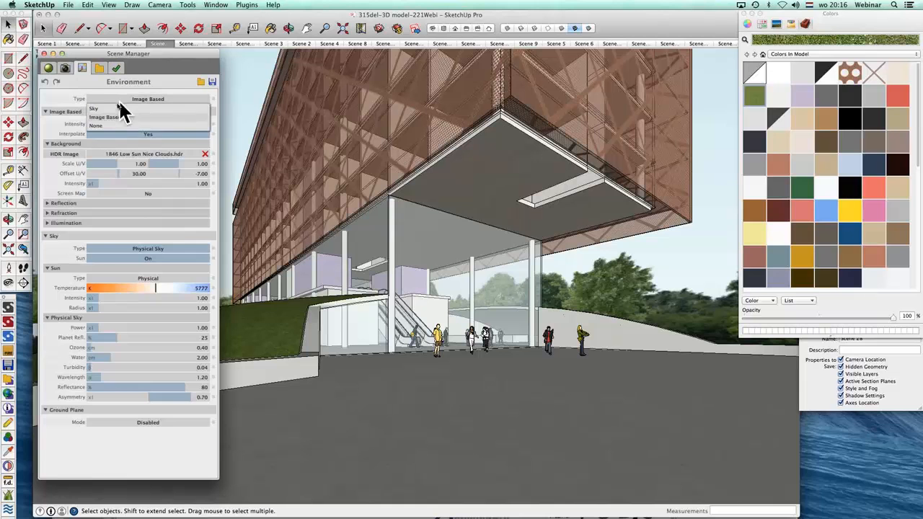
{"action": "left_click", "coordinate": [148, 116]}
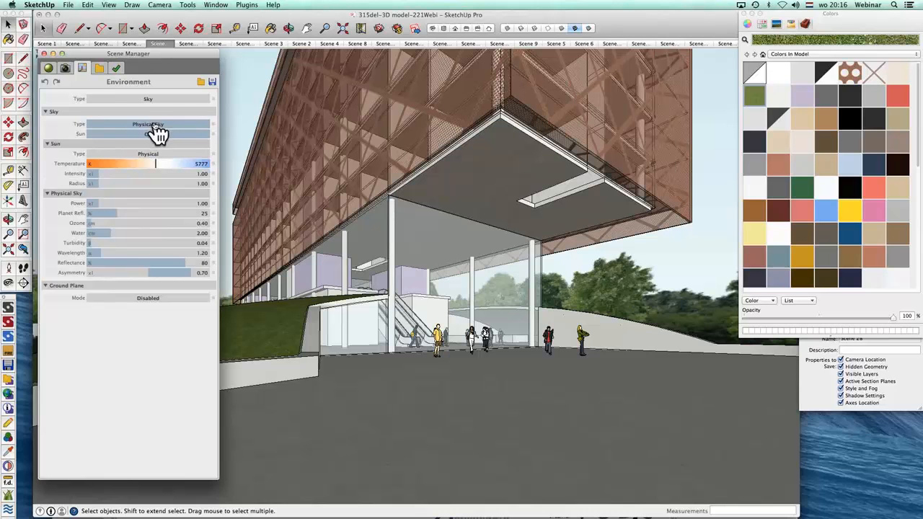
{"action": "left_click", "coordinate": [151, 99]}
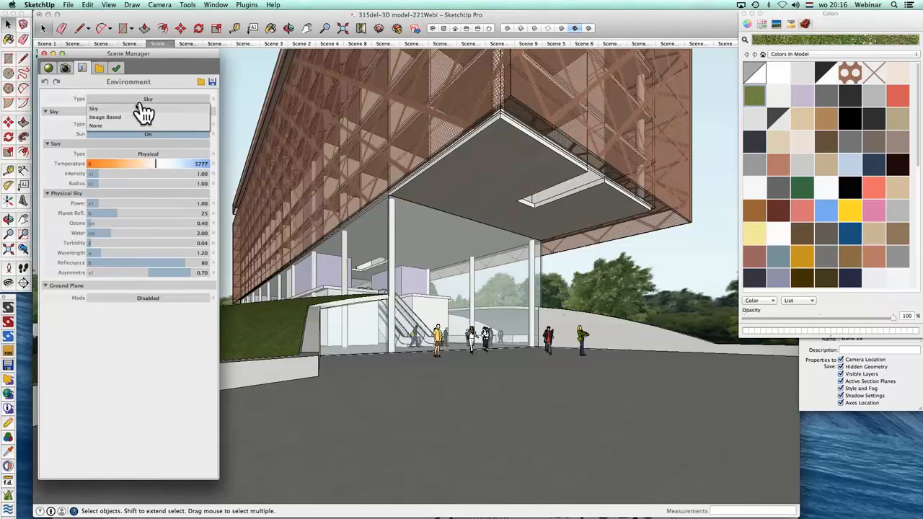
{"action": "left_click", "coordinate": [110, 118]}
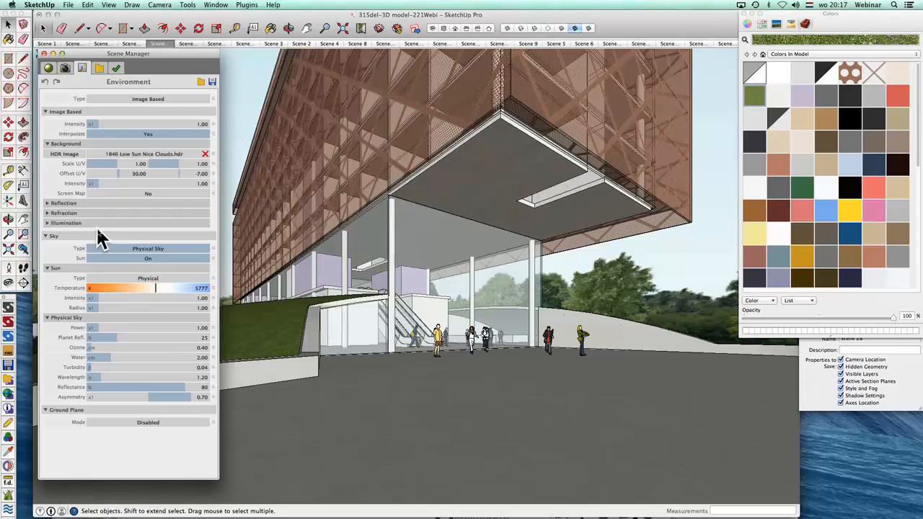
- Set the illumination source of the image-based environment to HDR Image and collapse the illumination settings
{"action": "left_click", "coordinate": [48, 223]}
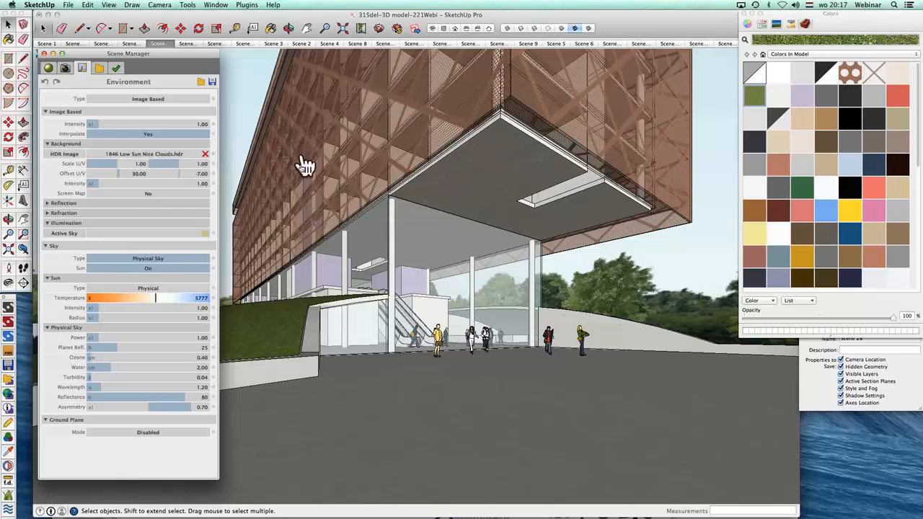
{"action": "left_click", "coordinate": [62, 233]}
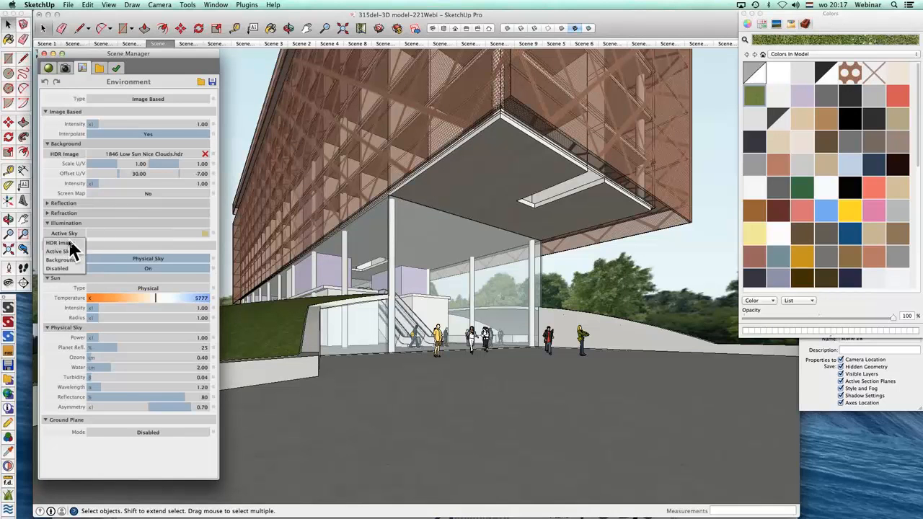
{"action": "left_click", "coordinate": [68, 243]}
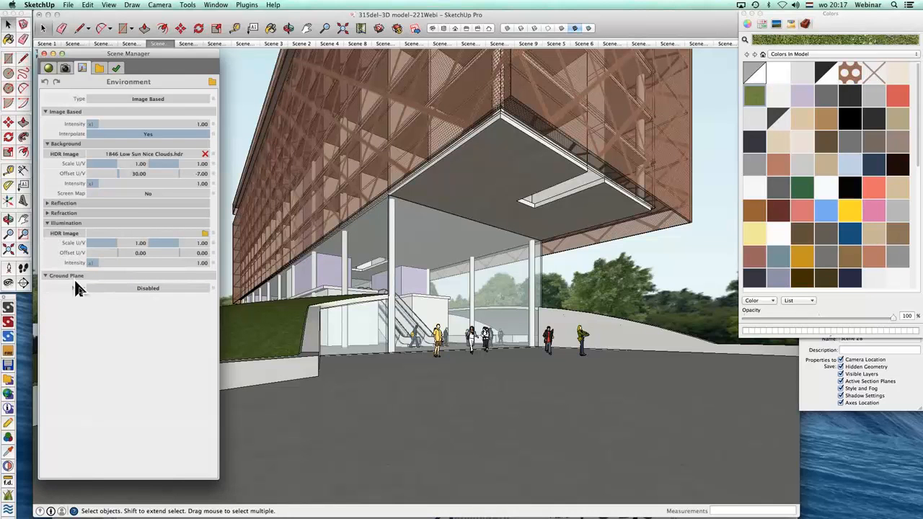
{"action": "left_click", "coordinate": [48, 223]}
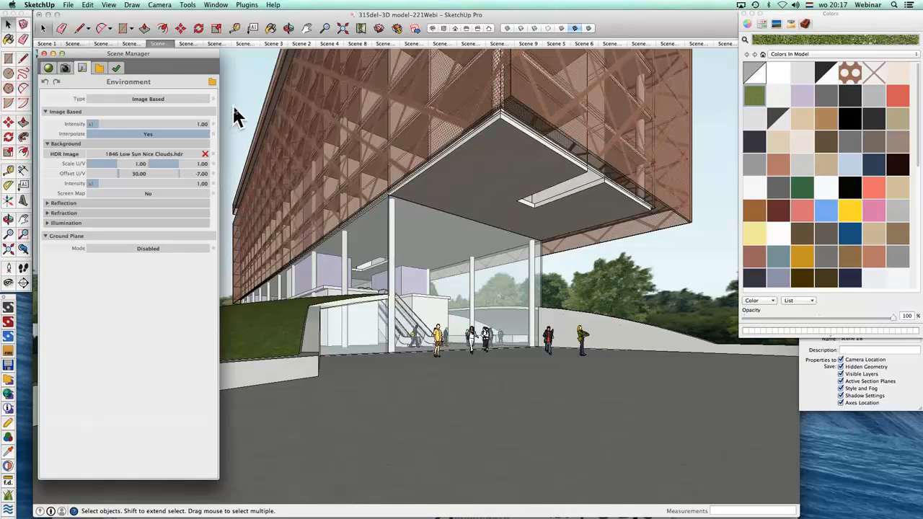
- Examine the Scene Manager's output settings and its general options, including the search paths and user interface options
{"action": "left_click", "coordinate": [98, 68]}
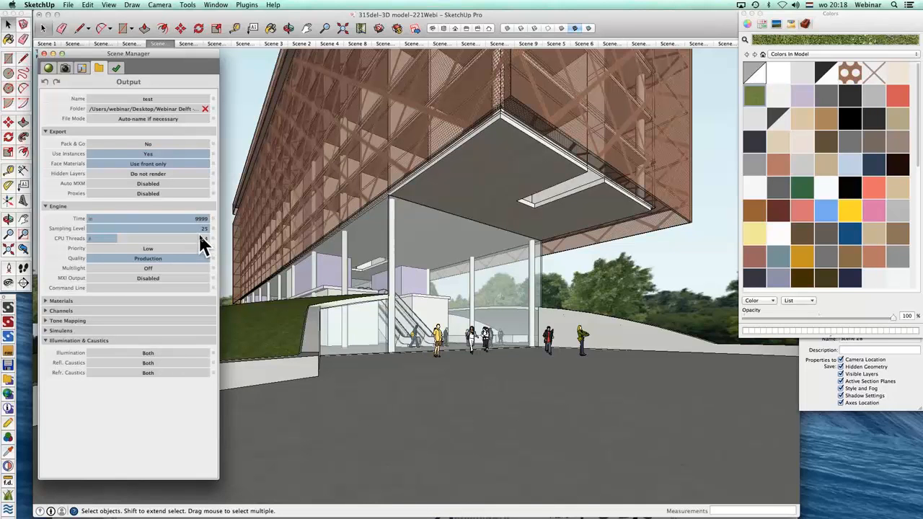
{"action": "left_click", "coordinate": [116, 69]}
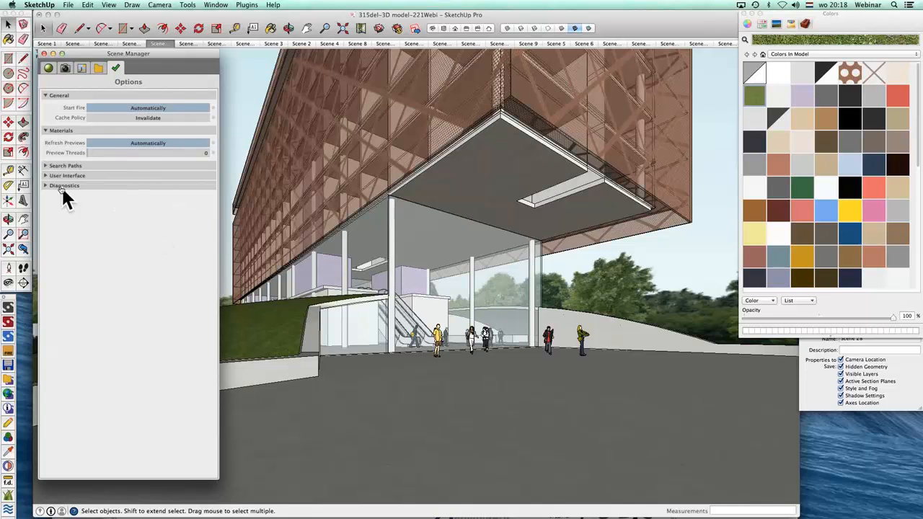
{"action": "left_click", "coordinate": [47, 166]}
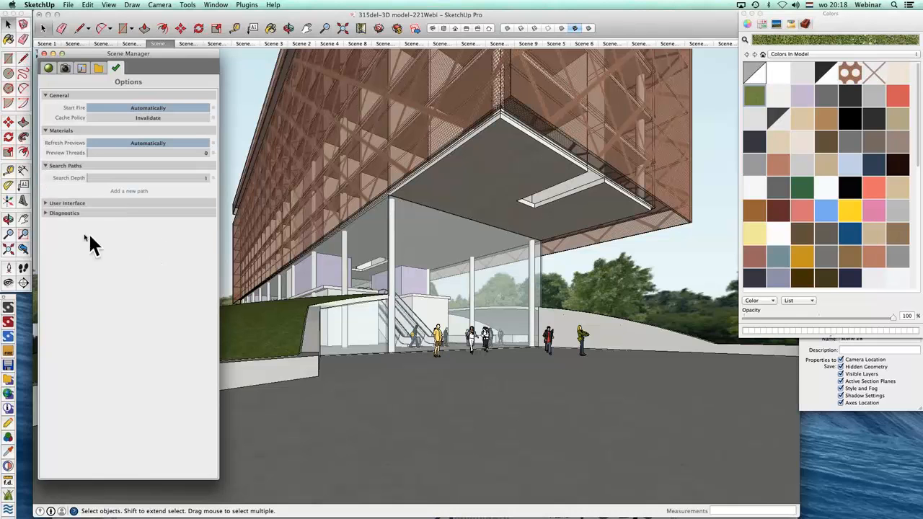
{"action": "left_click", "coordinate": [47, 206]}
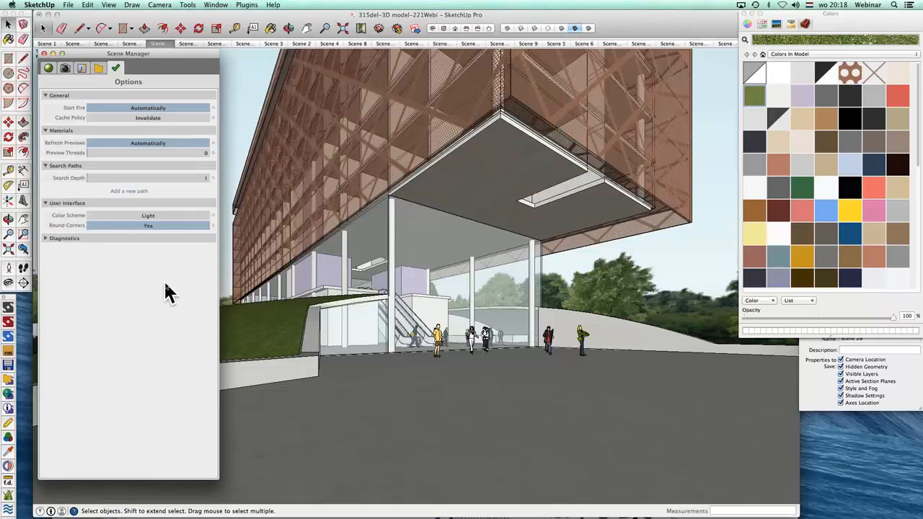
- Start a Maxwell Fire preview render and move its window clear of the Scene Manager
{"action": "left_click", "coordinate": [239, 109]}
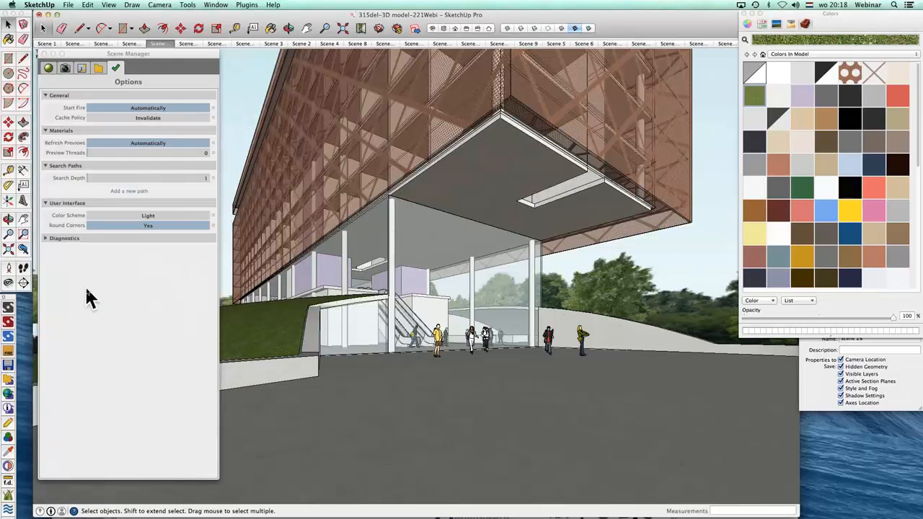
{"action": "left_click", "coordinate": [8, 350]}
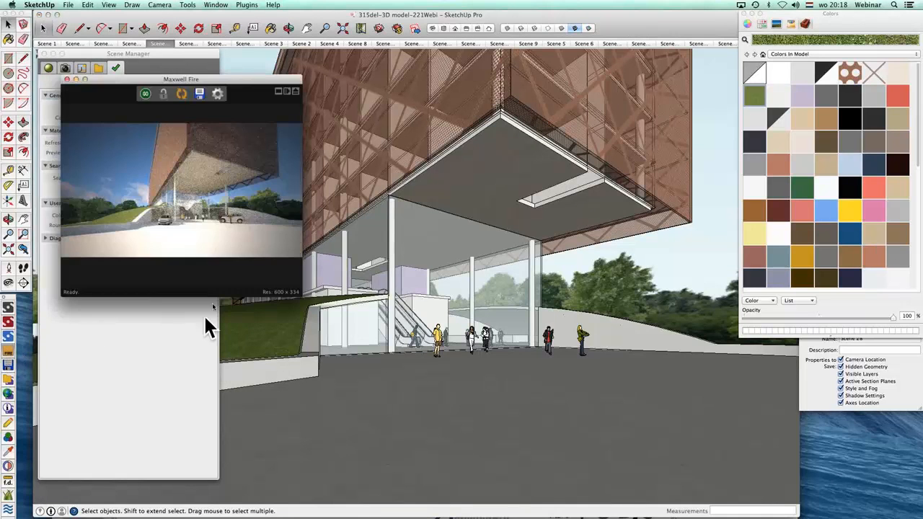
{"action": "left_click_drag", "start_coordinate": [238, 87], "coordinate": [395, 138]}
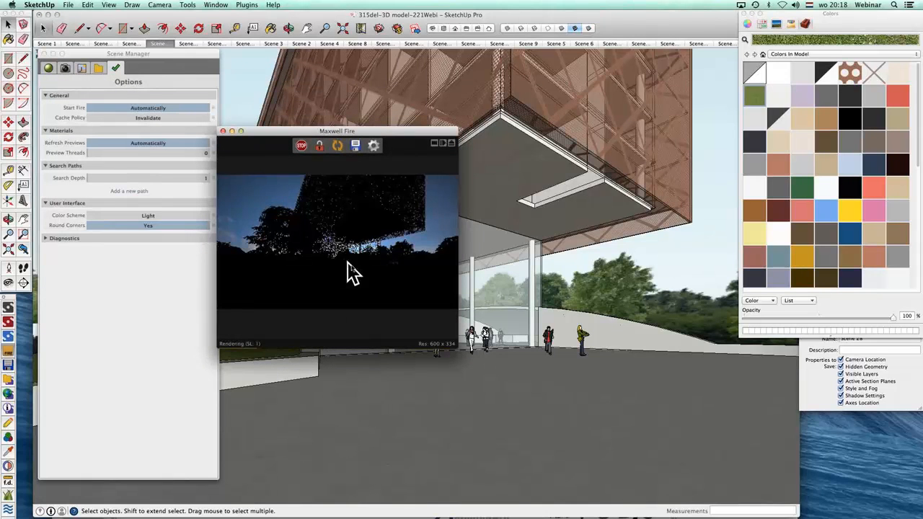
- Set the environment's illumination source to Active Sky and move the Maxwell Fire window further from the Scene Manager
{"action": "left_click", "coordinate": [81, 68]}
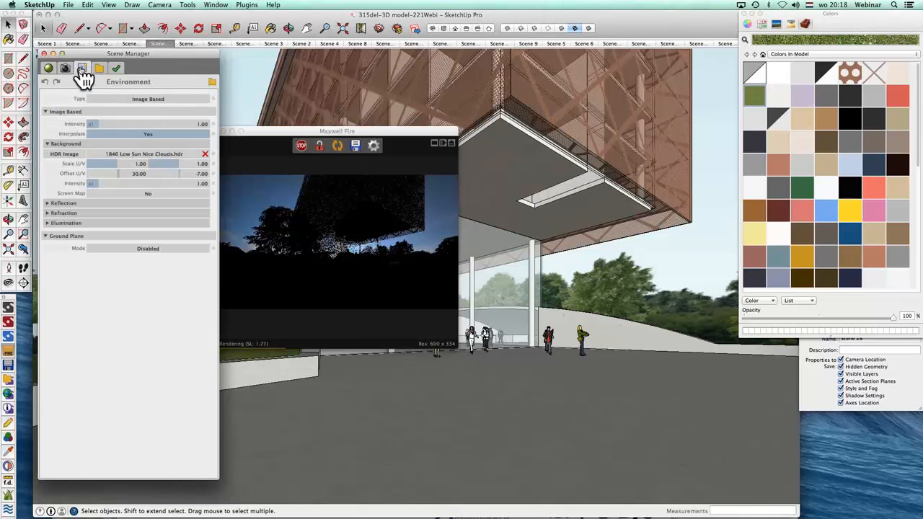
{"action": "left_click", "coordinate": [50, 222]}
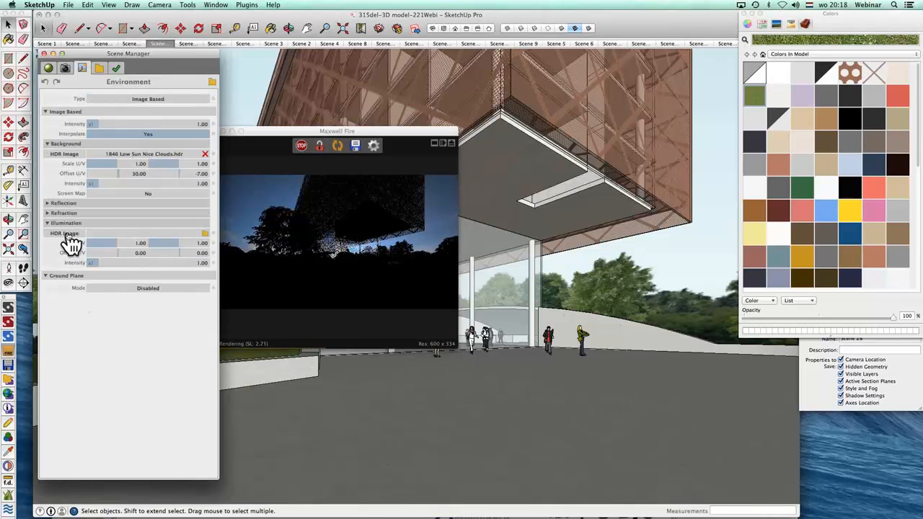
{"action": "left_click", "coordinate": [64, 236]}
{"action": "left_click", "coordinate": [63, 250]}
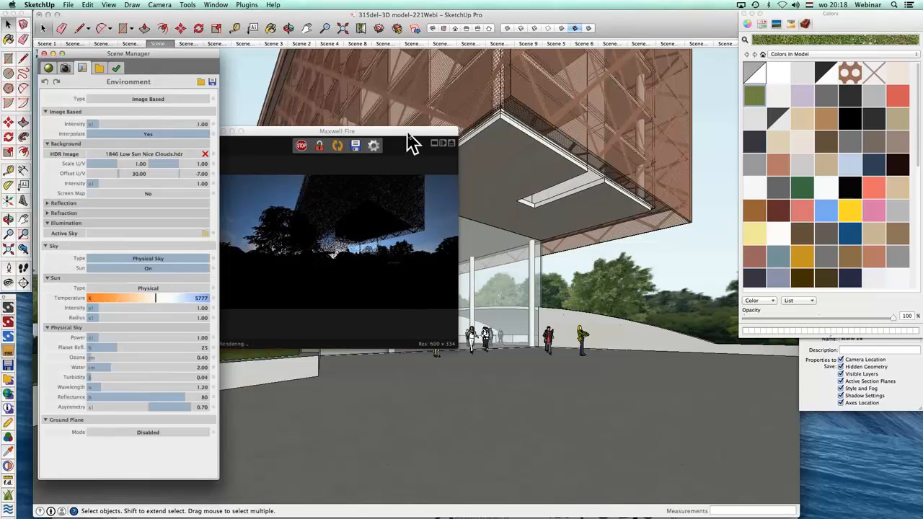
{"action": "left_click_drag", "start_coordinate": [413, 143], "coordinate": [472, 135]}
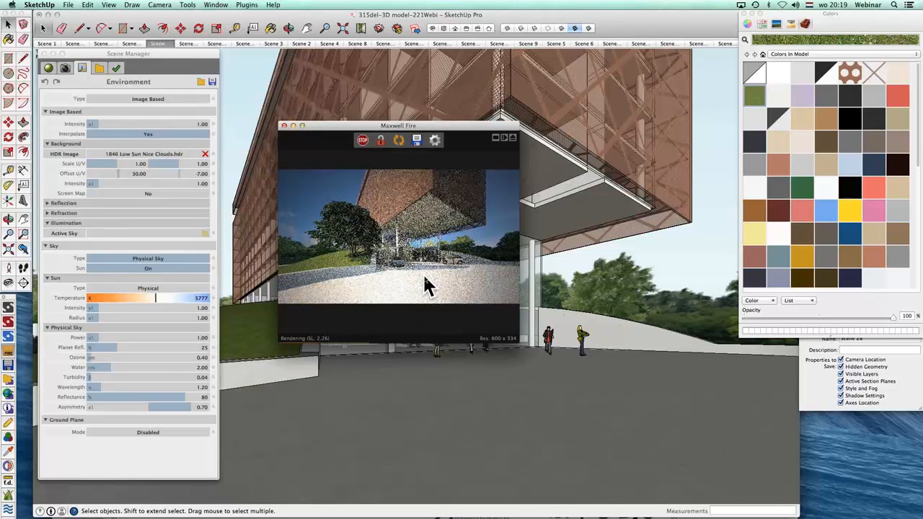
- Orbit and pan the model to view the building's corner from the grass slope beside the paved ground
{"action": "left_click", "coordinate": [249, 73]}
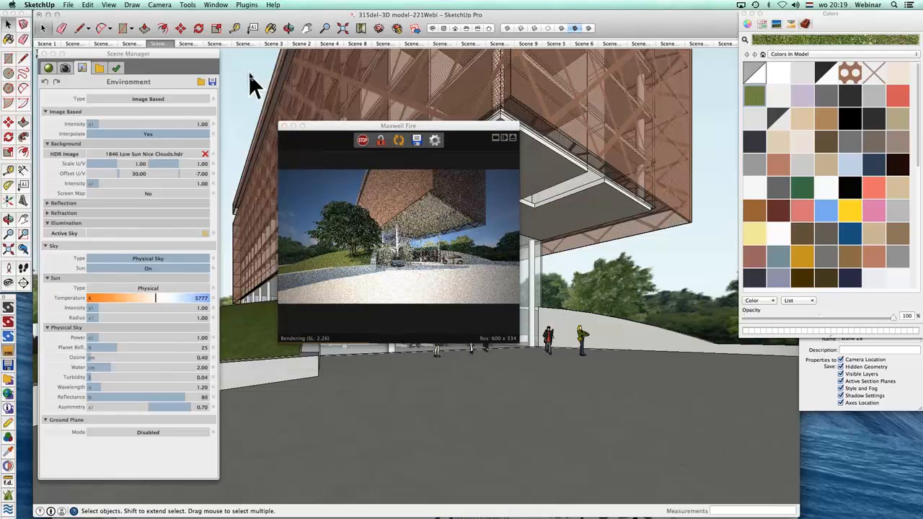
{"action": "key", "text": "o"}
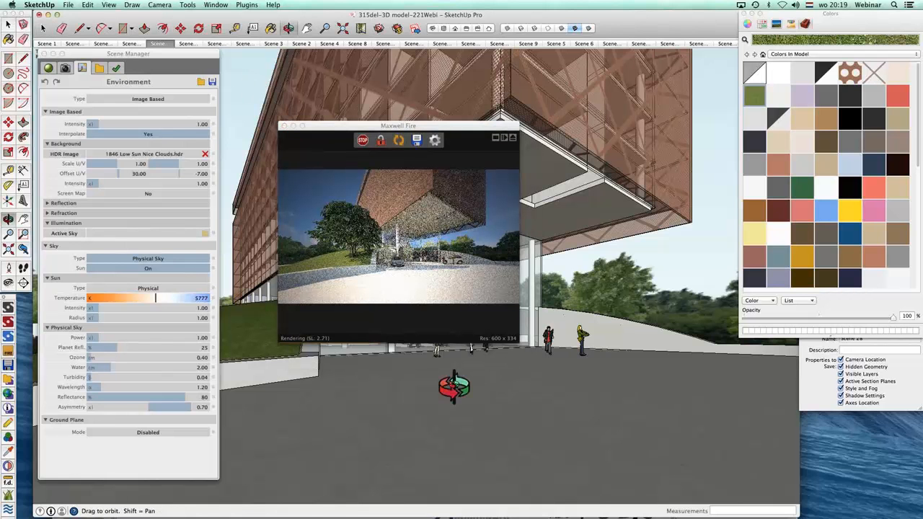
{"action": "mouse_move", "coordinate": [442, 387]}
{"action": "left_mouse_down"}
{"action": "mouse_move", "coordinate": [505, 398]}
{"action": "mouse_move", "coordinate": [330, 387]}
{"action": "left_mouse_up"}
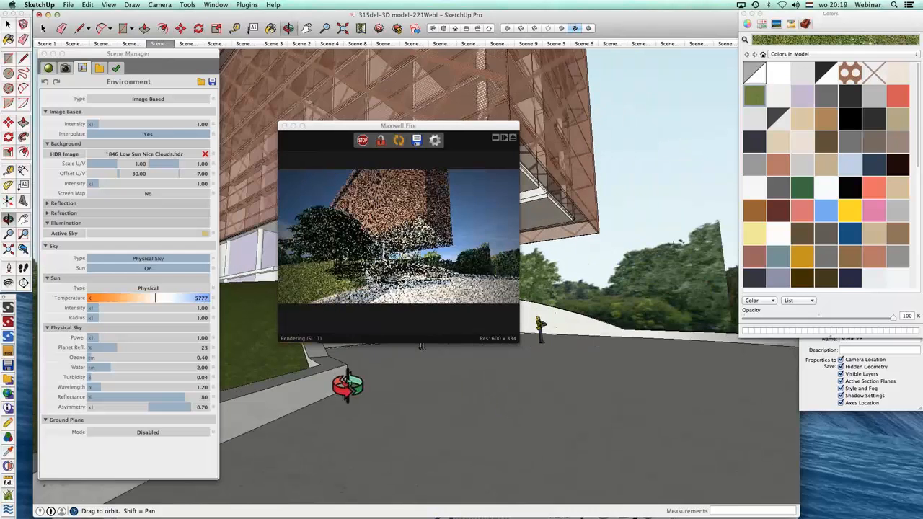
{"action": "key", "text": "h"}
{"action": "mouse_move", "coordinate": [408, 393]}
{"action": "left_mouse_down"}
{"action": "mouse_move", "coordinate": [539, 390]}
{"action": "mouse_move", "coordinate": [538, 404]}
{"action": "left_mouse_up"}
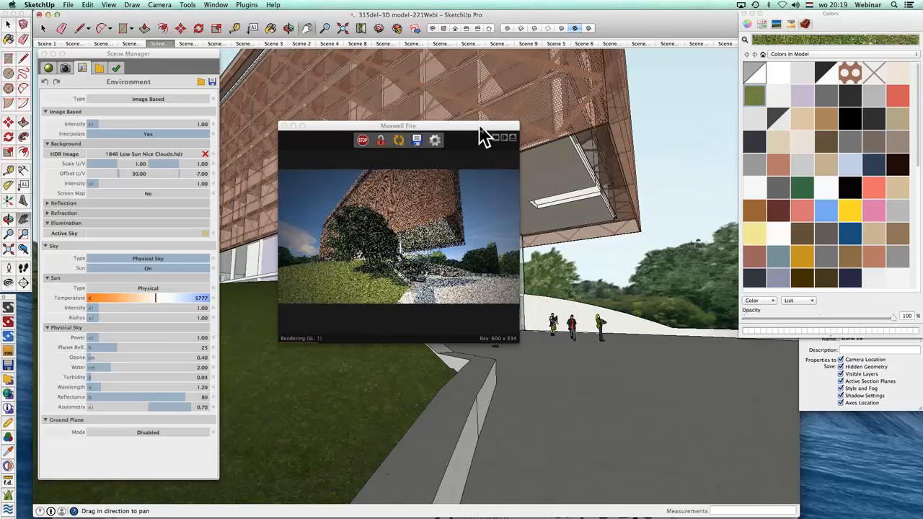
- Re-export the scene to refresh the Maxwell Fire preview and reposition its window over the building
{"action": "mouse_move", "coordinate": [507, 134]}
{"action": "left_mouse_down"}
{"action": "mouse_move", "coordinate": [581, 264]}
{"action": "mouse_move", "coordinate": [571, 295]}
{"action": "mouse_move", "coordinate": [490, 208]}
{"action": "left_mouse_up"}
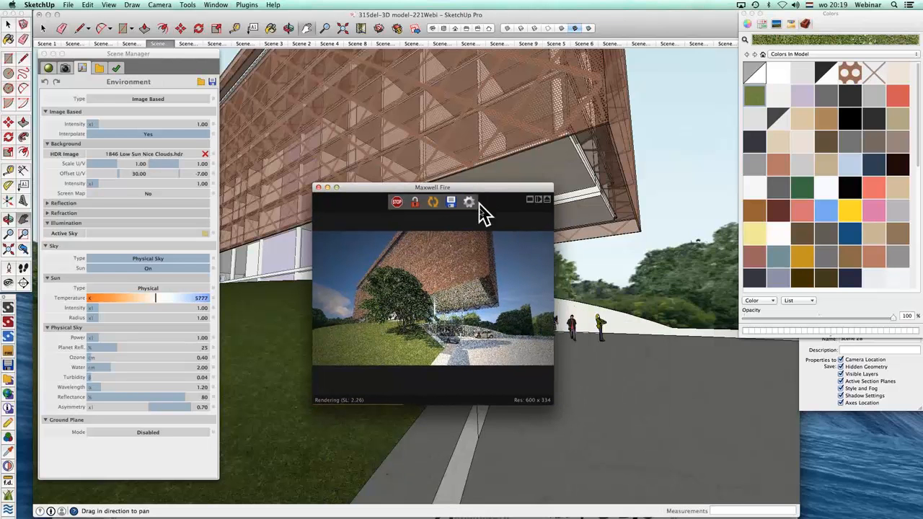
{"action": "left_click_drag", "start_coordinate": [515, 196], "coordinate": [491, 172]}
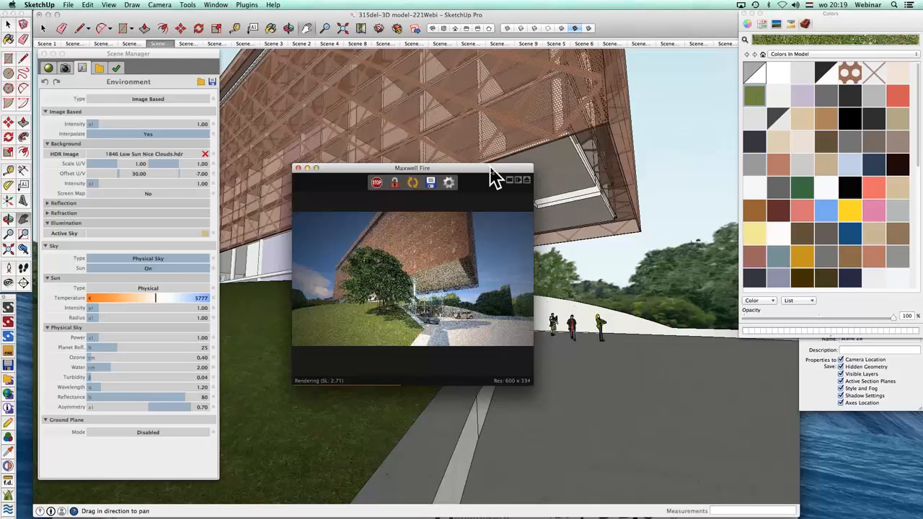
{"action": "left_click", "coordinate": [413, 183]}
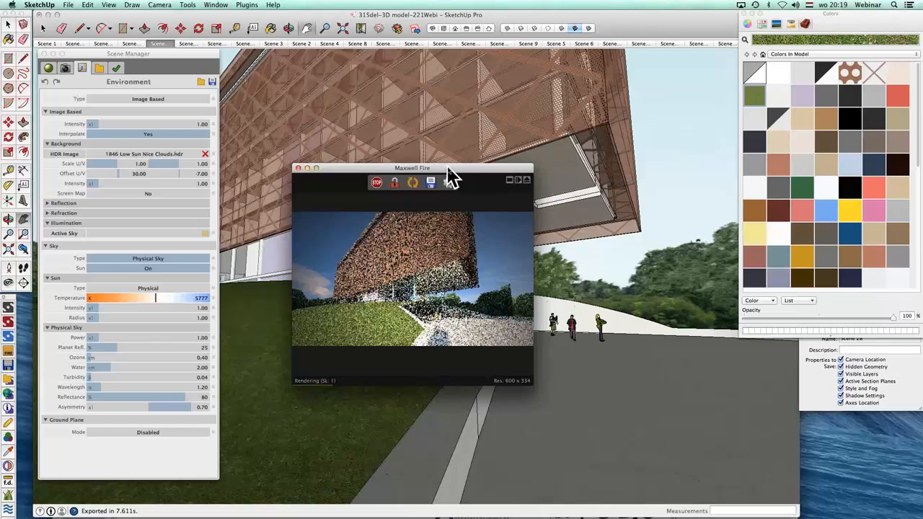
{"action": "left_click_drag", "start_coordinate": [454, 167], "coordinate": [403, 168]}
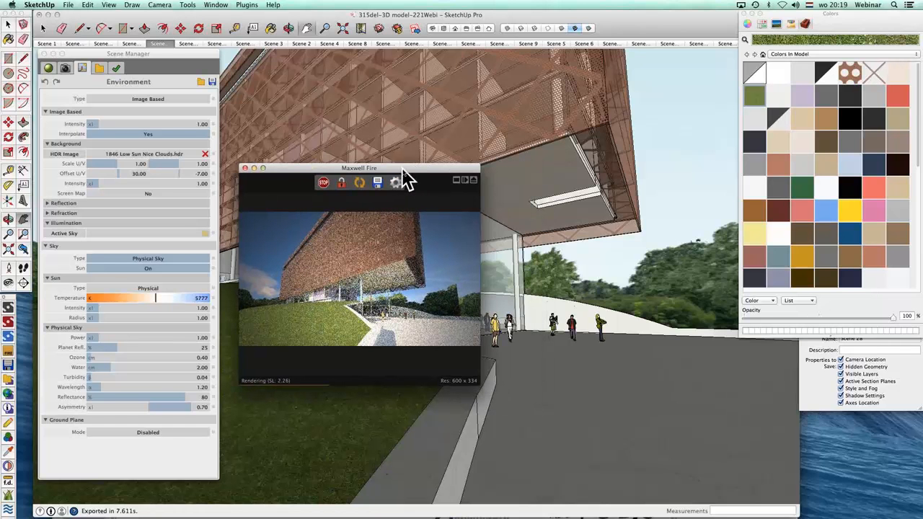
{"action": "mouse_move", "coordinate": [402, 167]}
{"action": "left_mouse_down"}
{"action": "mouse_move", "coordinate": [574, 177]}
{"action": "mouse_move", "coordinate": [502, 177]}
{"action": "left_mouse_up"}
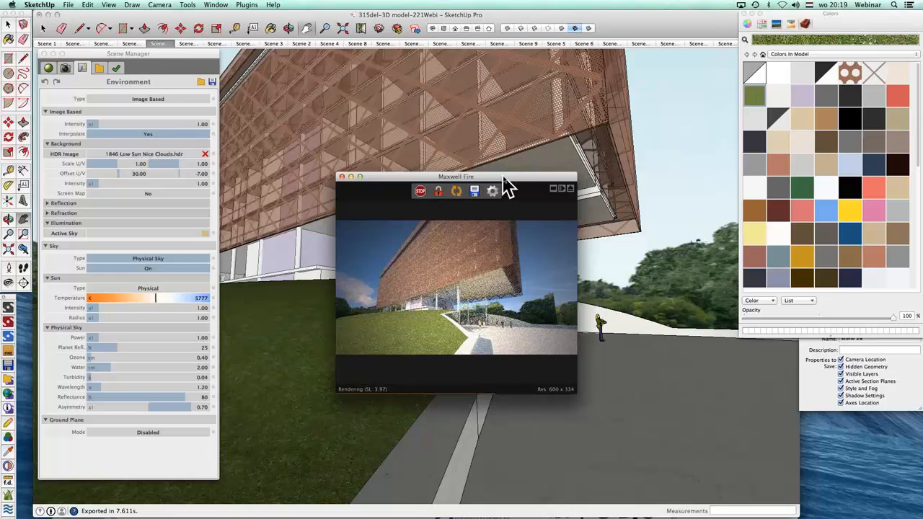
{"action": "left_click_drag", "start_coordinate": [504, 185], "coordinate": [520, 145]}
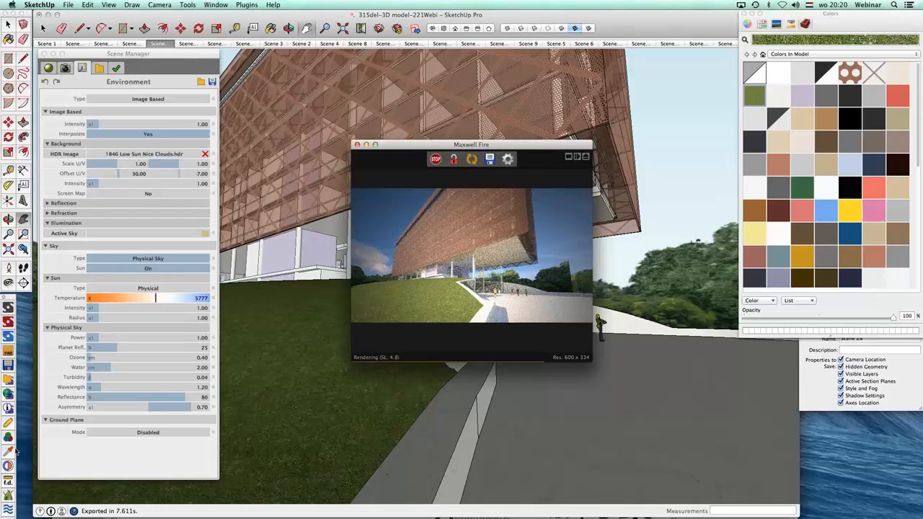
- Move the Maxwell toolbar up to reveal its remaining commands and load 58-058.mxs as an MXS reference
{"action": "mouse_move", "coordinate": [13, 298]}
{"action": "left_mouse_down"}
{"action": "mouse_move", "coordinate": [14, 243]}
{"action": "mouse_move", "coordinate": [65, 234]}
{"action": "mouse_move", "coordinate": [44, 245]}
{"action": "mouse_move", "coordinate": [13, 229]}
{"action": "left_mouse_up"}
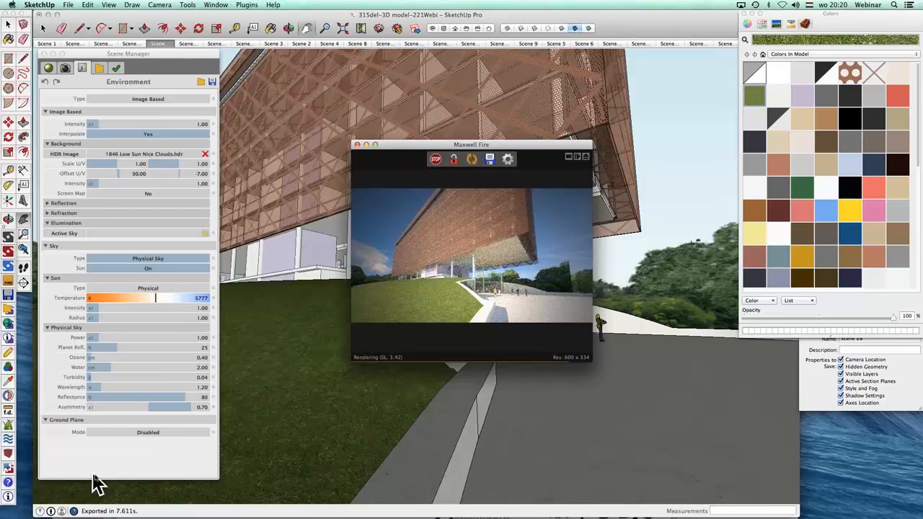
{"action": "left_click", "coordinate": [10, 476]}
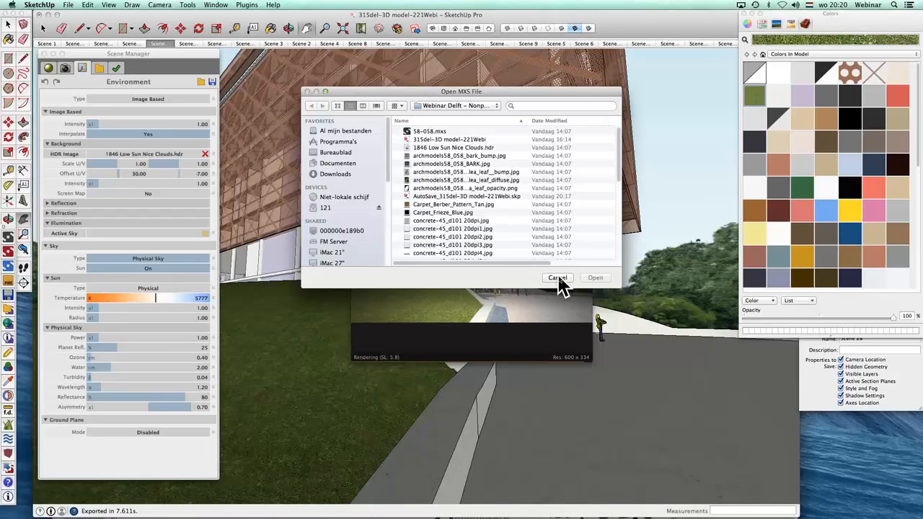
{"action": "left_click", "coordinate": [435, 132]}
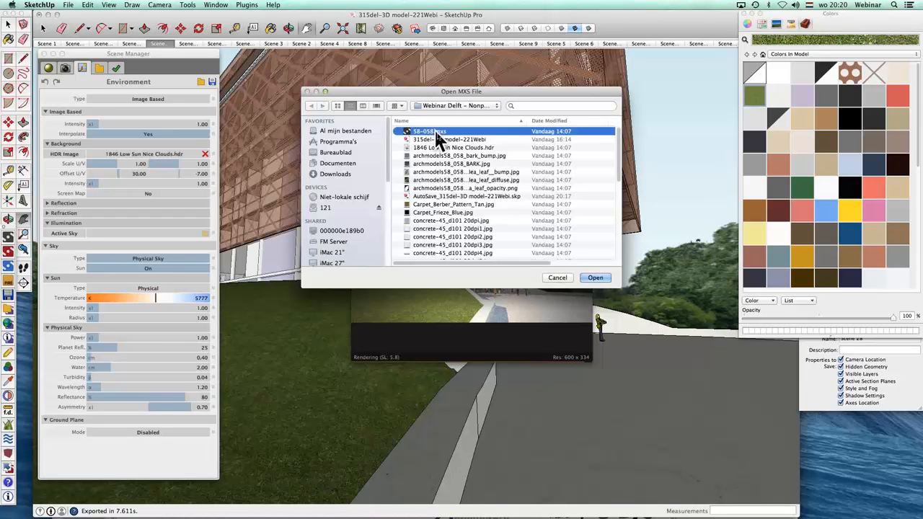
{"action": "left_click", "coordinate": [595, 278]}
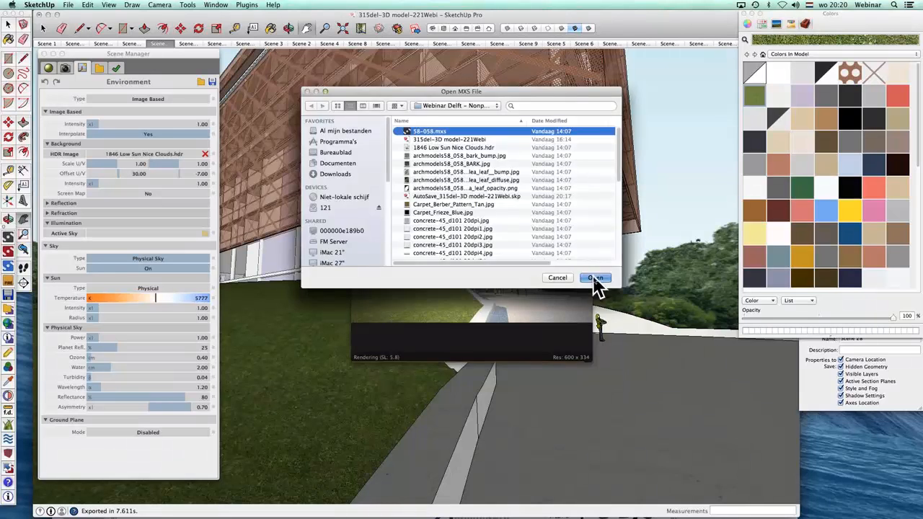
- Place the 58-058.mxs tree reference on the grass slope beside the building and re-export the scene to Maxwell Fire
{"action": "left_click", "coordinate": [299, 314]}
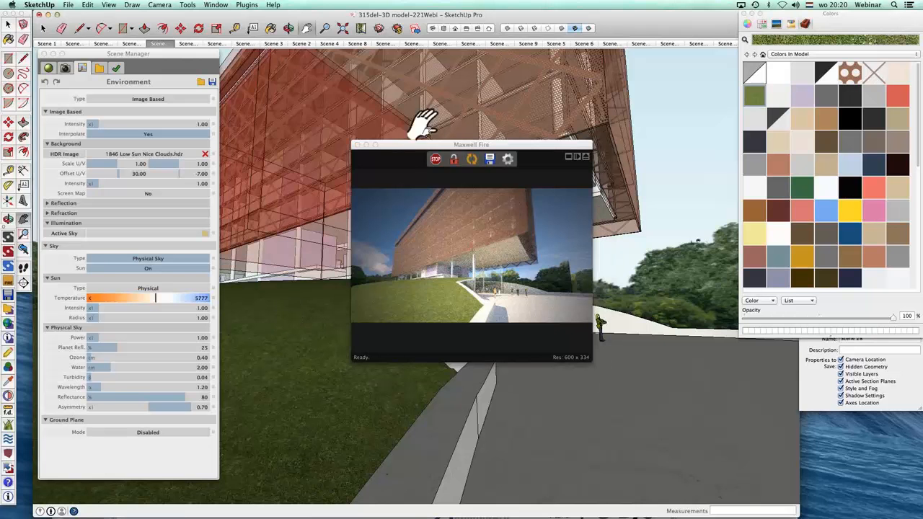
{"action": "left_click_drag", "start_coordinate": [436, 153], "coordinate": [490, 97]}
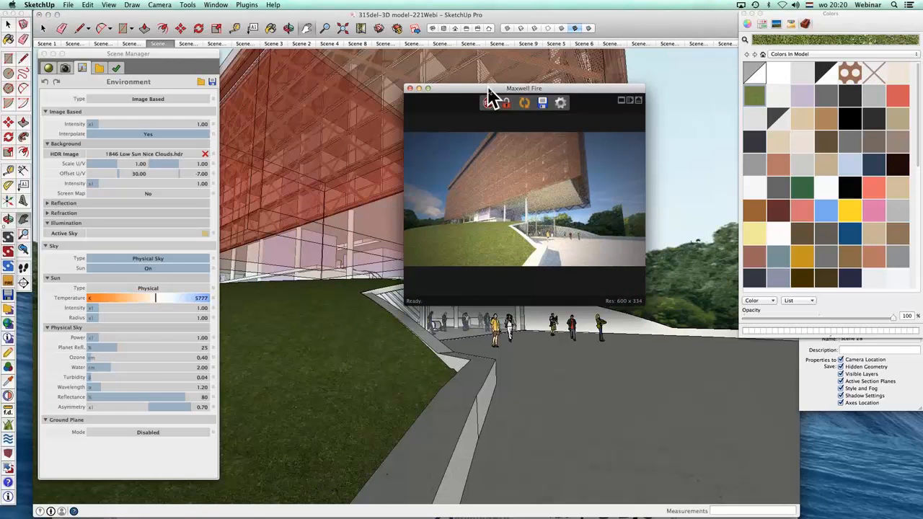
{"action": "left_click", "coordinate": [528, 104]}
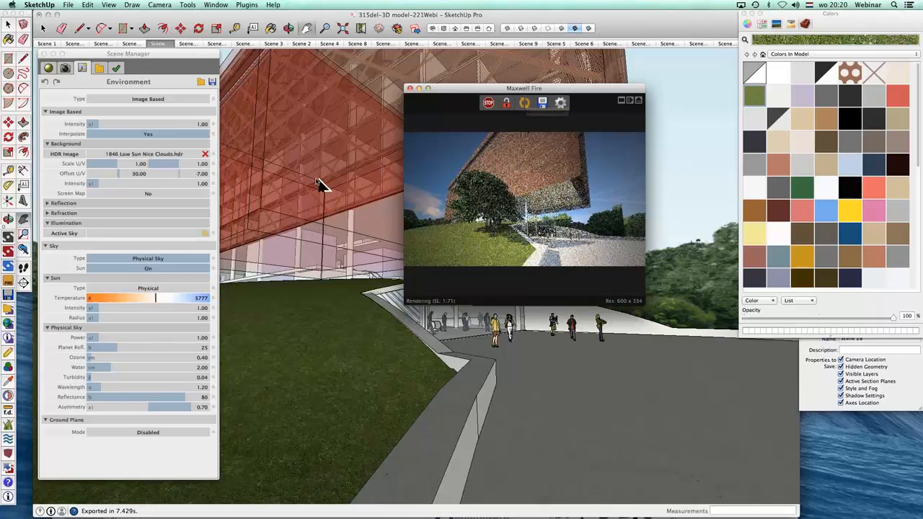
- Zoom, orbit and pan to frame the tree reference and building corner from the grass slope, shifting the Scene Manager out of the way meanwhile
{"action": "scroll", "coordinate": [308, 193], "scroll_direction": "up", "scroll_amount": 4}
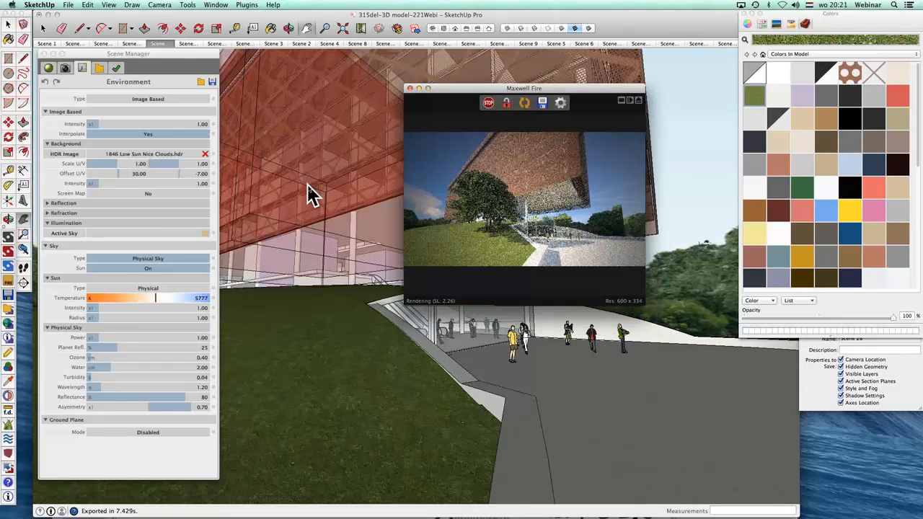
{"action": "scroll", "coordinate": [309, 194], "scroll_direction": "up", "scroll_amount": 4}
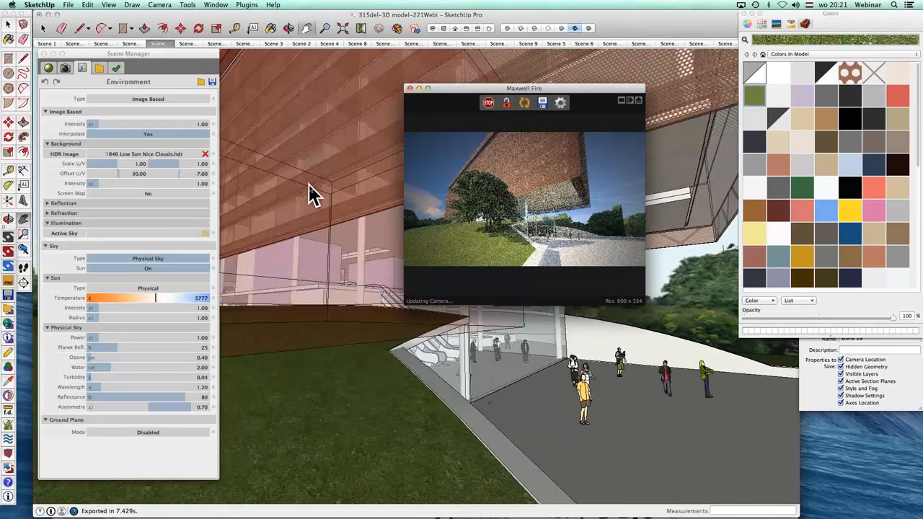
{"action": "scroll", "coordinate": [309, 185], "scroll_direction": "up", "scroll_amount": 1}
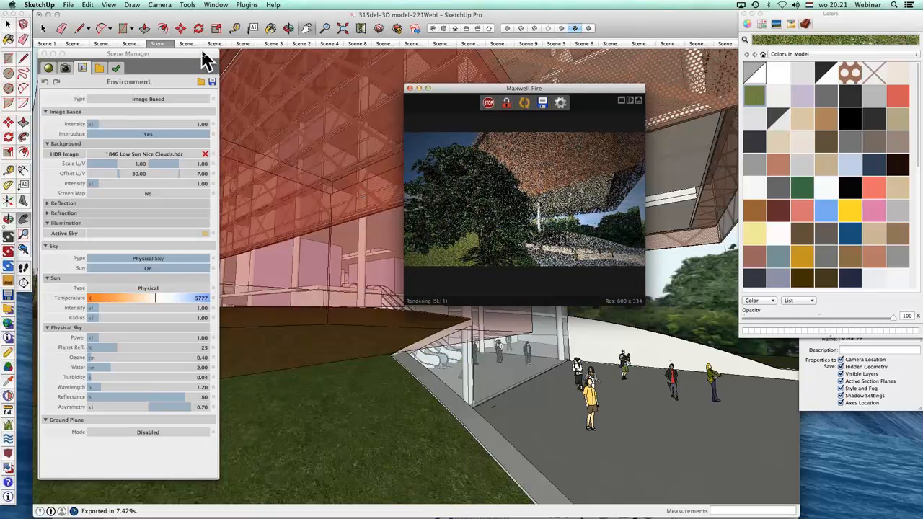
{"action": "left_click_drag", "start_coordinate": [179, 75], "coordinate": [107, 170]}
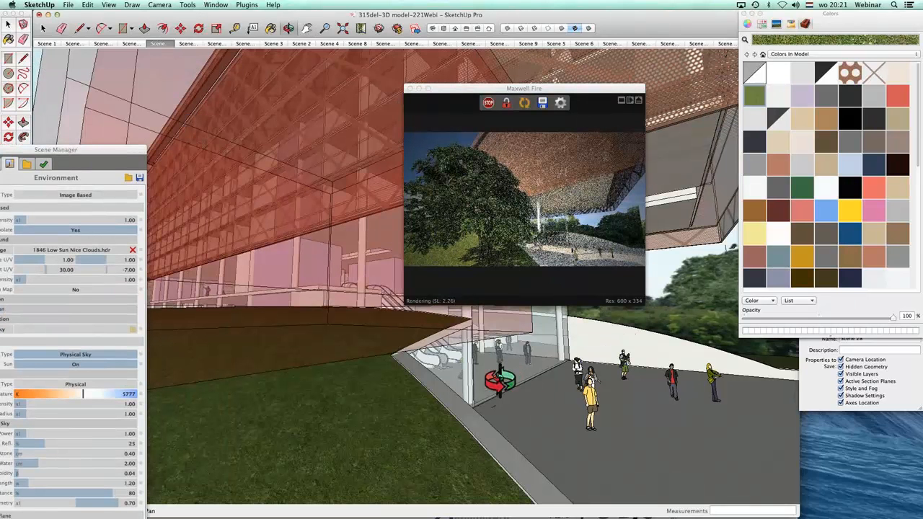
{"action": "mouse_move", "coordinate": [499, 380]}
{"action": "left_mouse_down"}
{"action": "mouse_move", "coordinate": [395, 352]}
{"action": "mouse_move", "coordinate": [382, 356]}
{"action": "mouse_move", "coordinate": [401, 374]}
{"action": "mouse_move", "coordinate": [393, 354]}
{"action": "mouse_move", "coordinate": [470, 367]}
{"action": "mouse_move", "coordinate": [345, 371]}
{"action": "mouse_move", "coordinate": [449, 380]}
{"action": "left_mouse_up"}
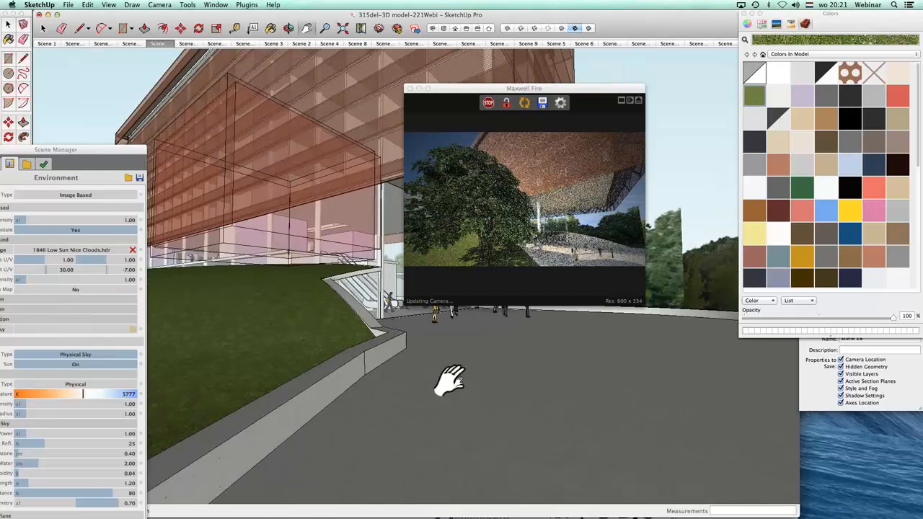
{"action": "mouse_move", "coordinate": [450, 380]}
{"action": "left_mouse_down"}
{"action": "mouse_move", "coordinate": [359, 366]}
{"action": "mouse_move", "coordinate": [481, 382]}
{"action": "mouse_move", "coordinate": [470, 384]}
{"action": "left_mouse_up"}
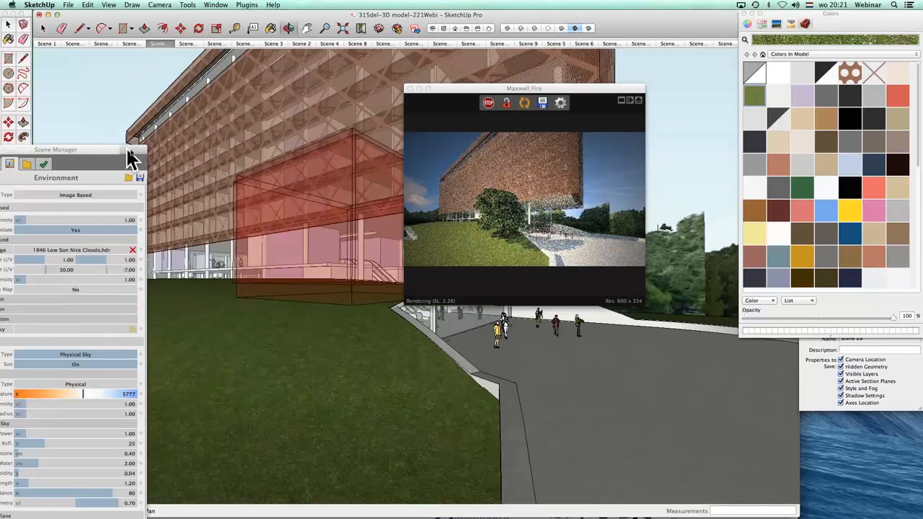
{"action": "left_click_drag", "start_coordinate": [127, 150], "coordinate": [201, 53]}
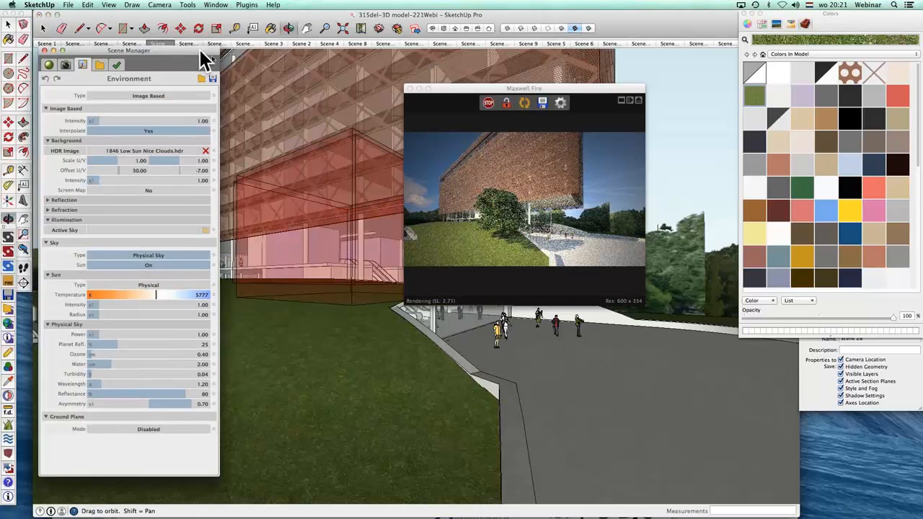
- Stop the Maxwell Fire preview, launch a full render of the scene in Maxwell Render and adjust that window's position
{"action": "left_click", "coordinate": [489, 104]}
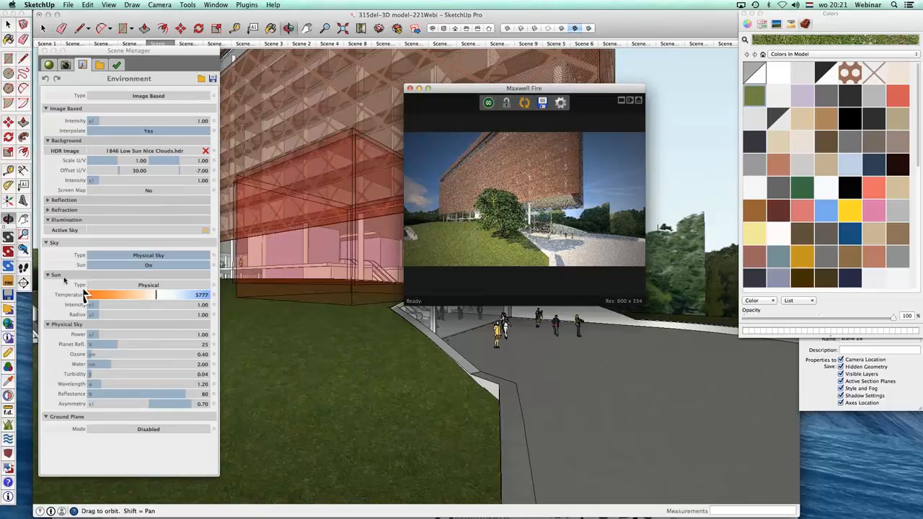
{"action": "left_click", "coordinate": [9, 240]}
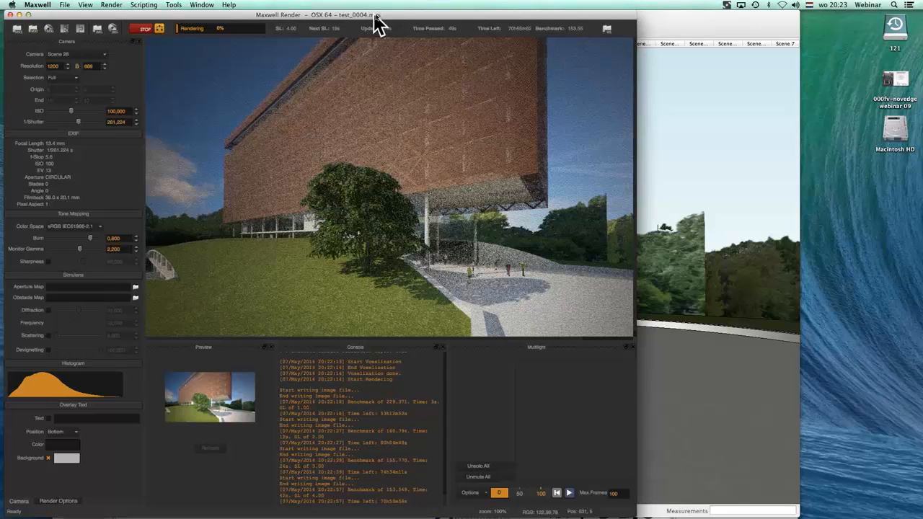
{"action": "left_click_drag", "start_coordinate": [373, 18], "coordinate": [384, 18]}
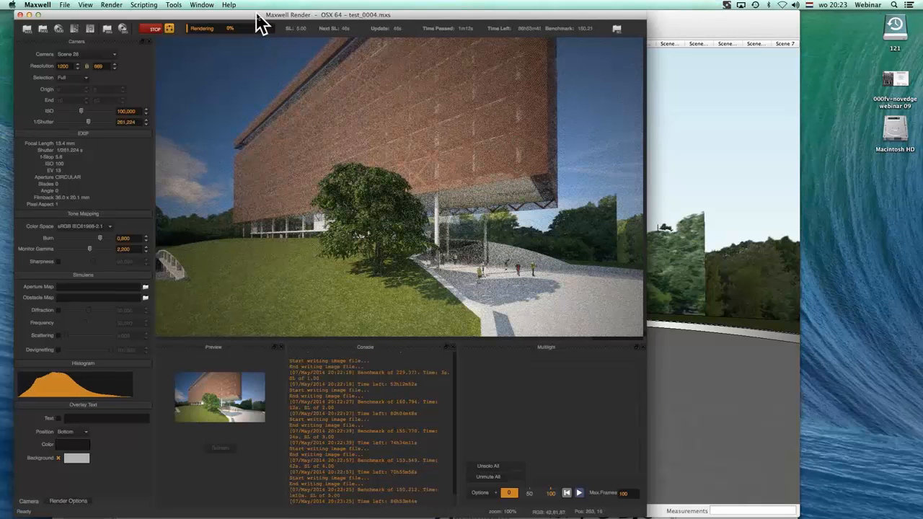
{"action": "left_click_drag", "start_coordinate": [257, 16], "coordinate": [254, 15]}
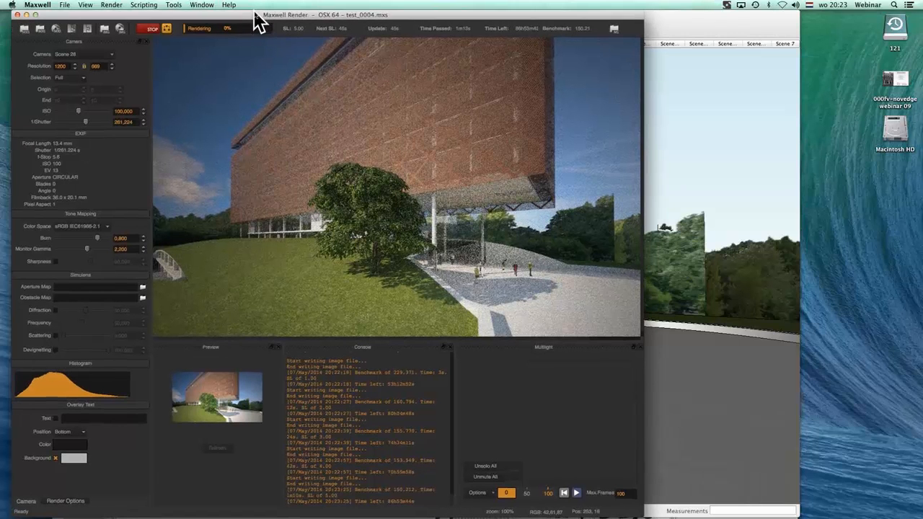
- Examine the progressing render in full-screen view and return to the normal Maxwell Render window
{"action": "double_click", "coordinate": [305, 97]}
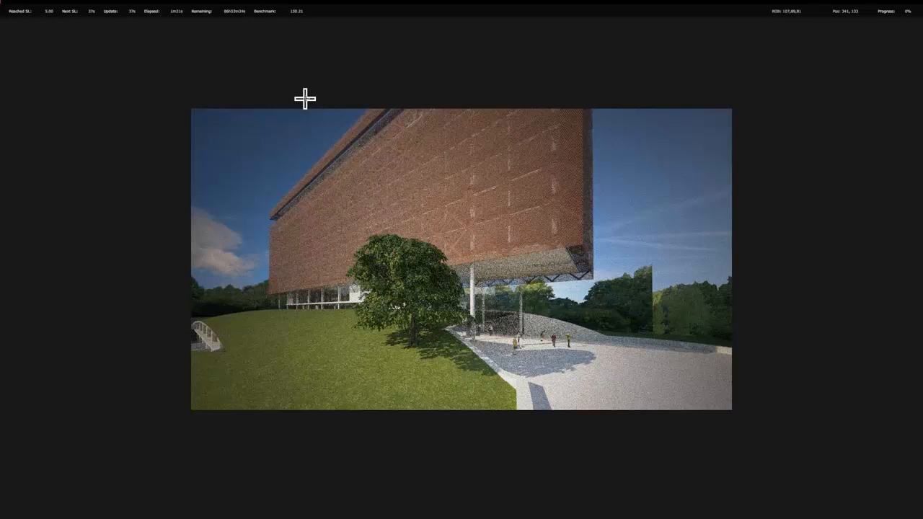
{"action": "scroll", "coordinate": [305, 99], "scroll_direction": "up", "scroll_amount": 1}
{"action": "scroll", "coordinate": [305, 99], "scroll_direction": "down", "scroll_amount": 1}
{"action": "double_click", "coordinate": [305, 99]}
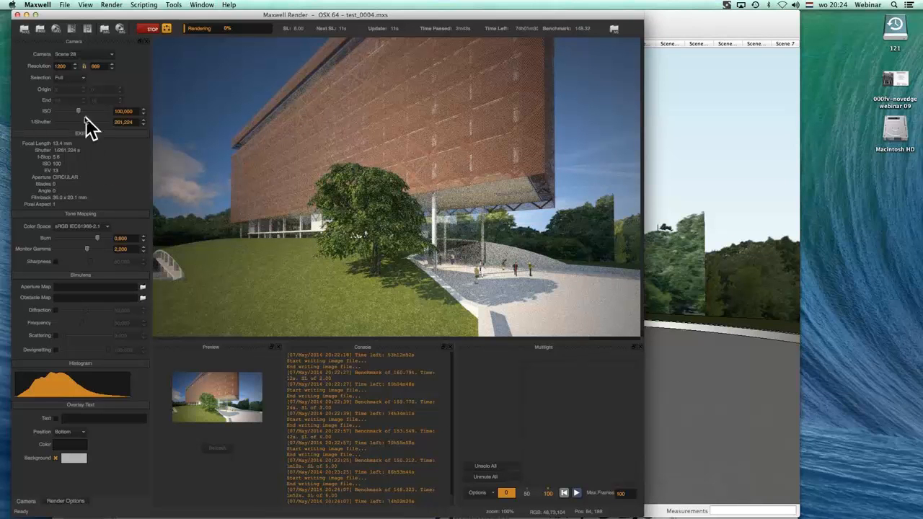
- Adjust the running render to ISO 137, shutter 1/769, devignetting 14, monitor gamma 1.95 and burn 0.83
{"action": "mouse_move", "coordinate": [80, 113]}
{"action": "left_mouse_down"}
{"action": "mouse_move", "coordinate": [72, 112]}
{"action": "mouse_move", "coordinate": [91, 121]}
{"action": "mouse_move", "coordinate": [70, 111]}
{"action": "mouse_move", "coordinate": [80, 114]}
{"action": "left_mouse_up"}
{"action": "left_click_drag", "start_coordinate": [80, 111], "coordinate": [80, 110]}
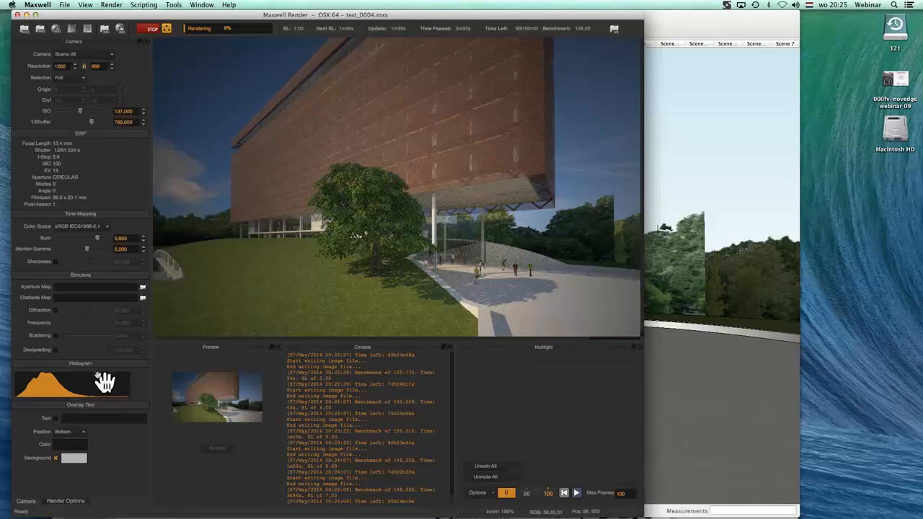
{"action": "left_click", "coordinate": [56, 350]}
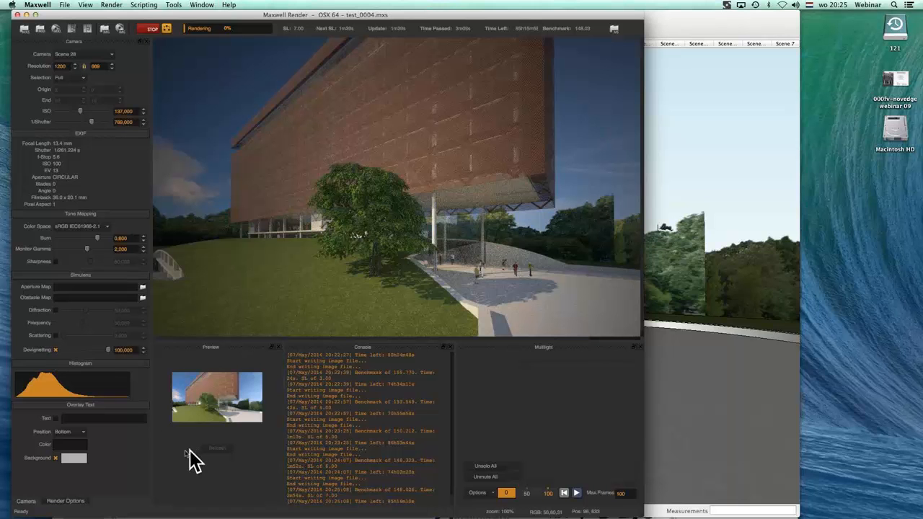
{"action": "left_click_drag", "start_coordinate": [108, 351], "coordinate": [72, 352]}
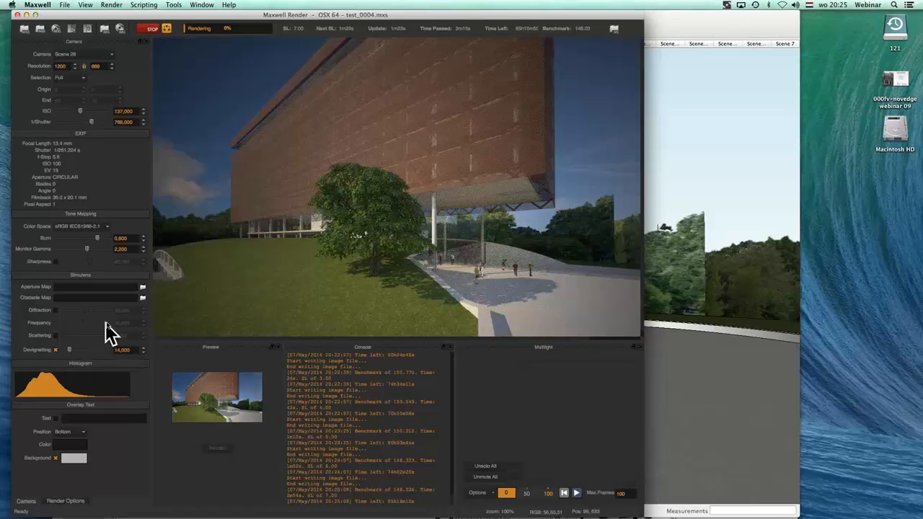
{"action": "left_click_drag", "start_coordinate": [86, 247], "coordinate": [79, 249]}
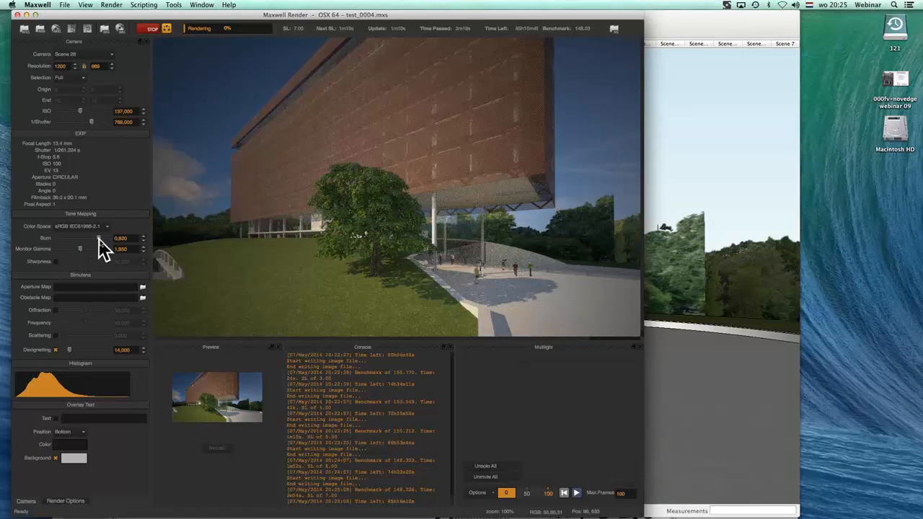
{"action": "left_click_drag", "start_coordinate": [97, 237], "coordinate": [99, 238]}
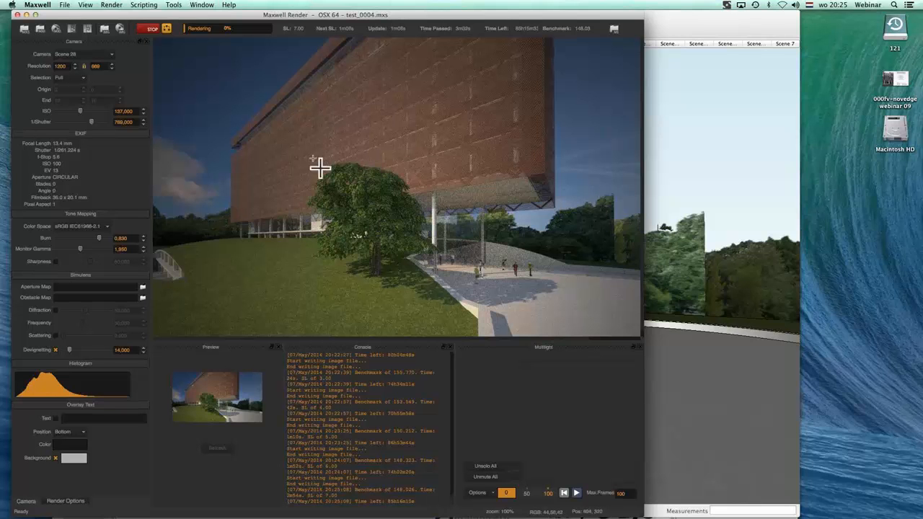
- Stop the running render and quit Maxwell Render
{"action": "left_click", "coordinate": [152, 30]}
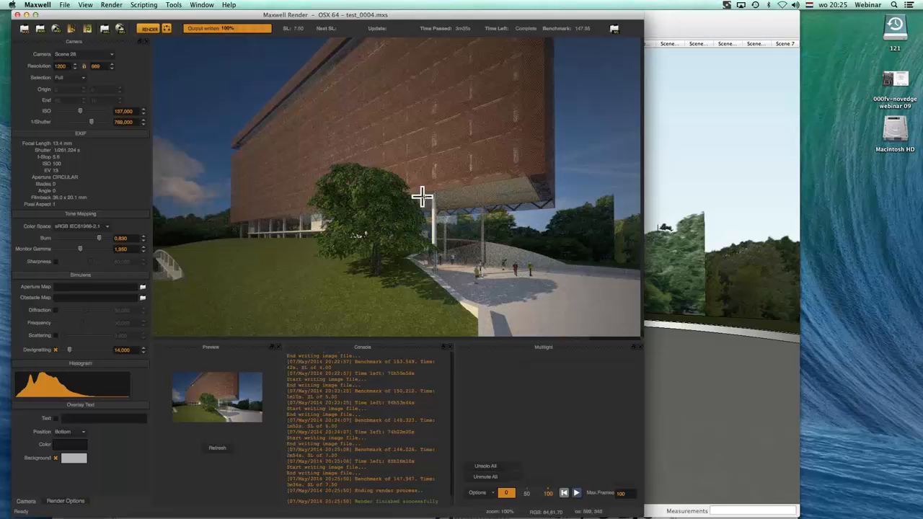
{"action": "key", "text": "super+q"}
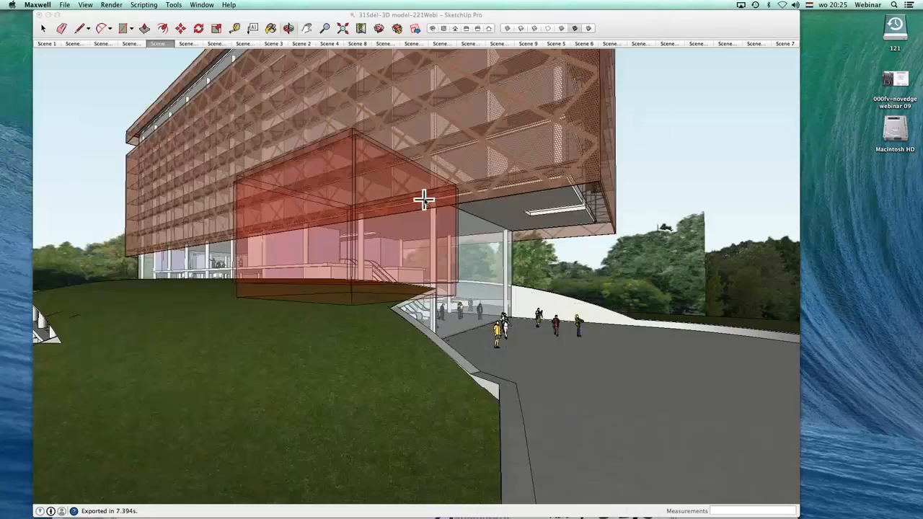
- Close the Maxwell Fire window in SketchUp, shift the Scene Manager aside and orbit the model to face the glazed entrance
{"action": "left_click", "coordinate": [338, 17]}
{"action": "left_click_drag", "start_coordinate": [501, 87], "coordinate": [404, 115]}
{"action": "left_click", "coordinate": [313, 117]}
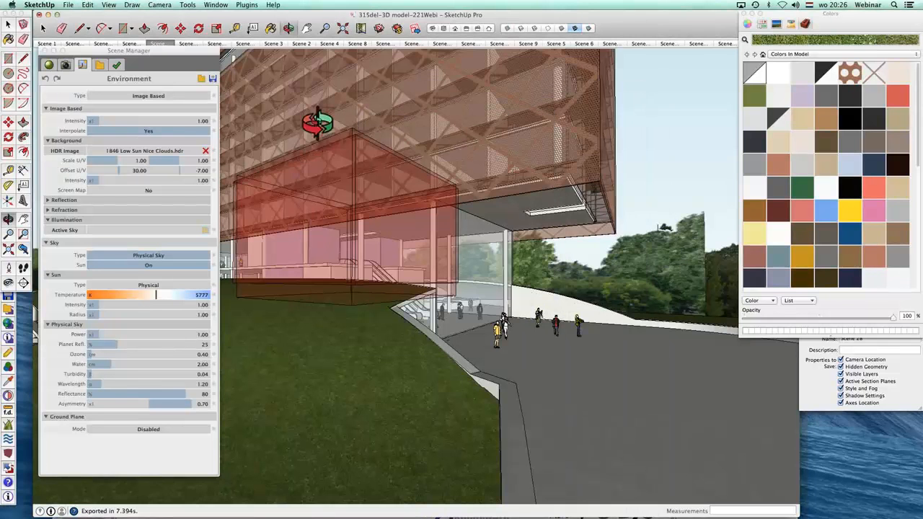
{"action": "left_click_drag", "start_coordinate": [210, 52], "coordinate": [176, 57]}
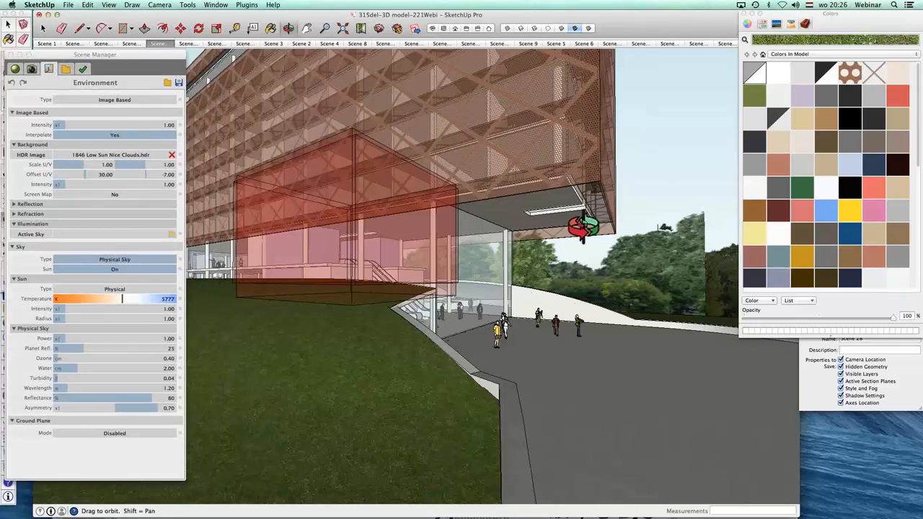
{"action": "left_click_drag", "start_coordinate": [582, 227], "coordinate": [367, 247]}
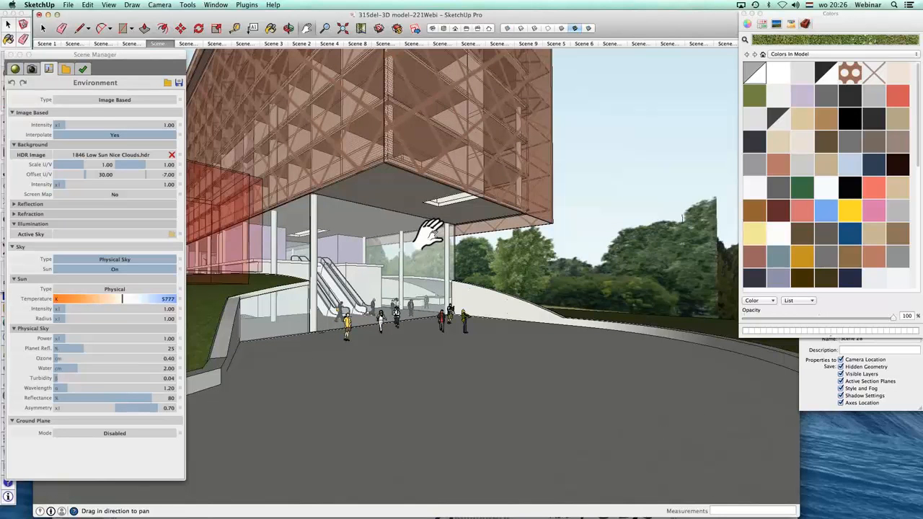
- Switch to Keynote and move its window up to read the slide listing Maxwell Render features and demo projects
{"action": "key", "text": "super+Tab"}
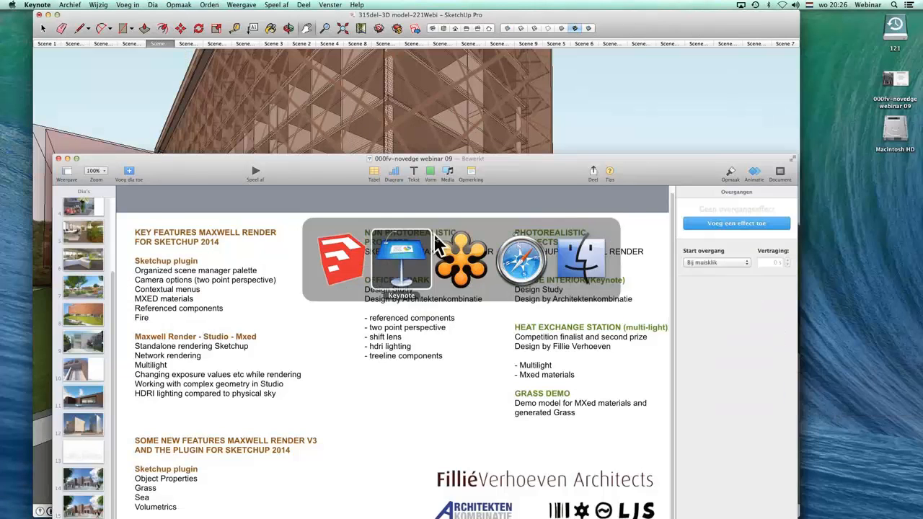
{"action": "left_click_drag", "start_coordinate": [435, 159], "coordinate": [389, 15]}
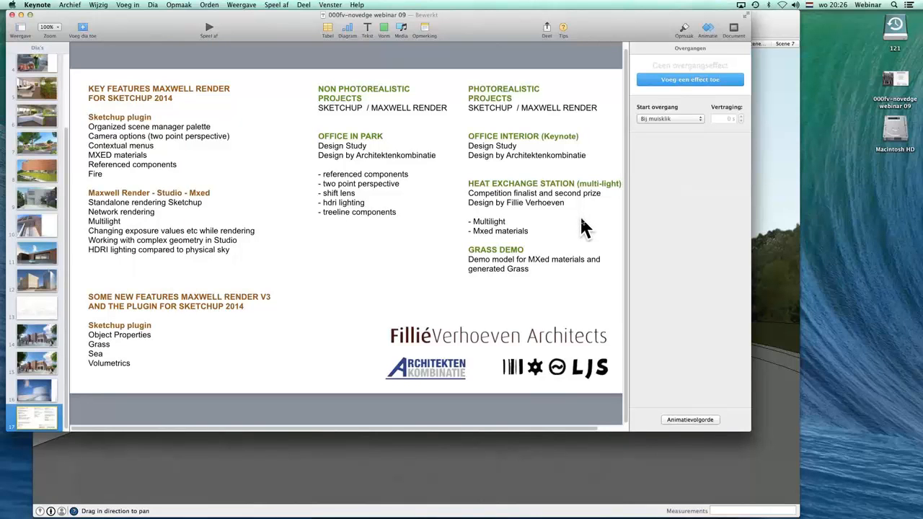
- Switch to Finder and open the 207hub-model 401f SketchUp file from the desktop's Webinar HUB - Intro folder
{"action": "key", "text": "super+Tab"}
{"action": "key", "text": "super+Tab"}
{"action": "key", "text": "super+Tab"}
{"action": "key", "text": "super+Tab"}
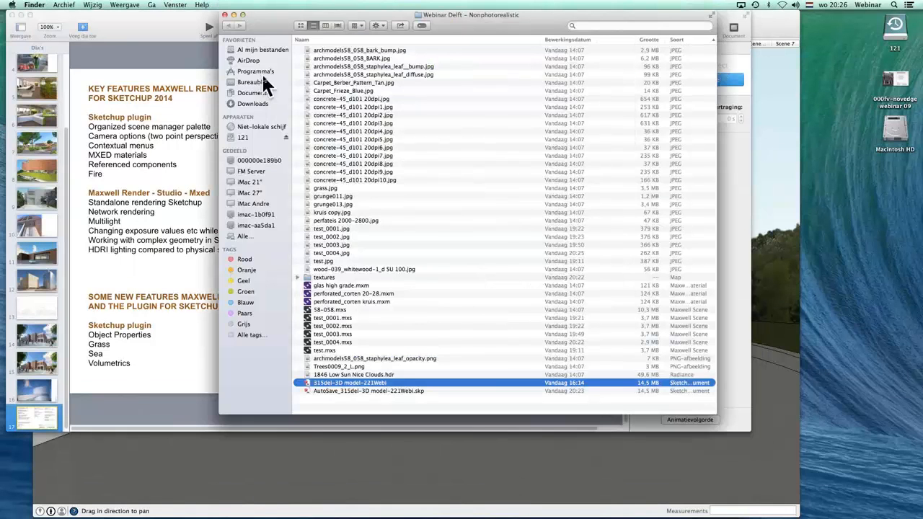
{"action": "left_click", "coordinate": [259, 72]}
{"action": "left_click", "coordinate": [263, 83]}
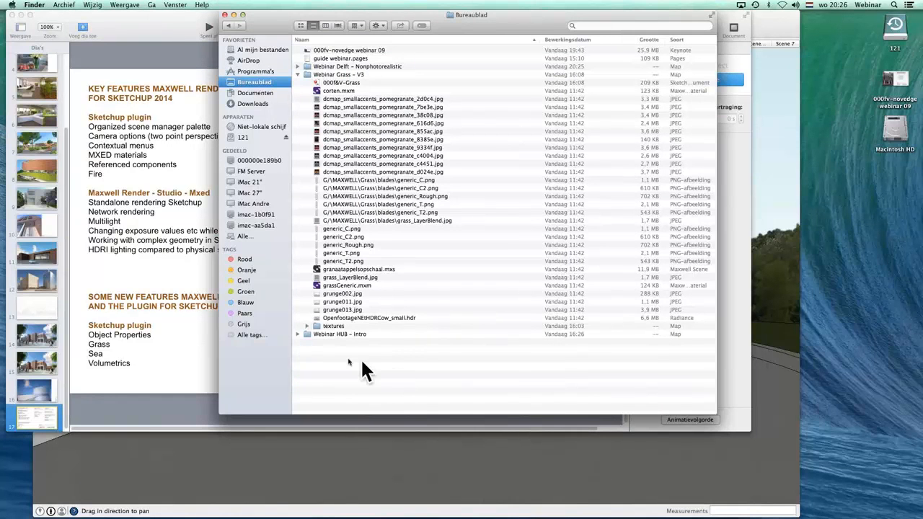
{"action": "left_click", "coordinate": [306, 333]}
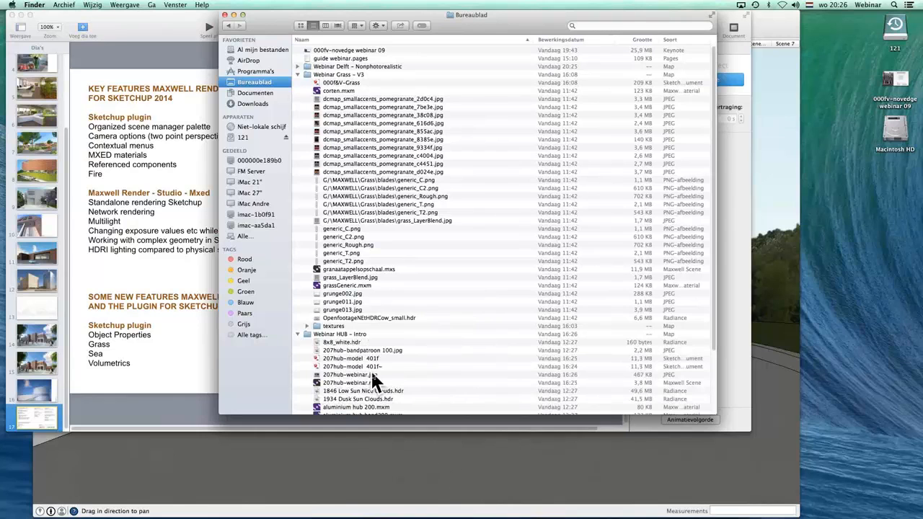
{"action": "scroll", "coordinate": [371, 369], "scroll_direction": "down", "scroll_amount": 1}
{"action": "double_click", "coordinate": [371, 344]}
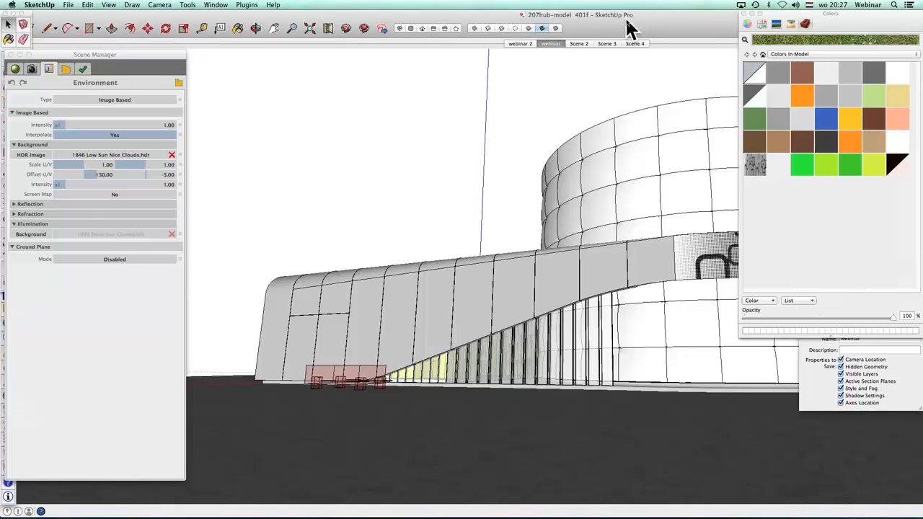
- Bring the 315del-3D model-221Webi model forward and close it without saving its changes
{"action": "left_click", "coordinate": [216, 5]}
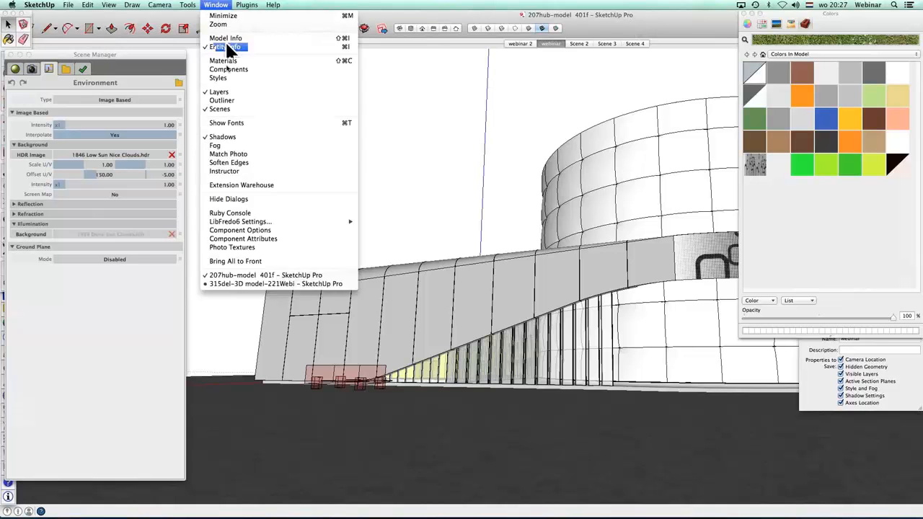
{"action": "left_click", "coordinate": [272, 284]}
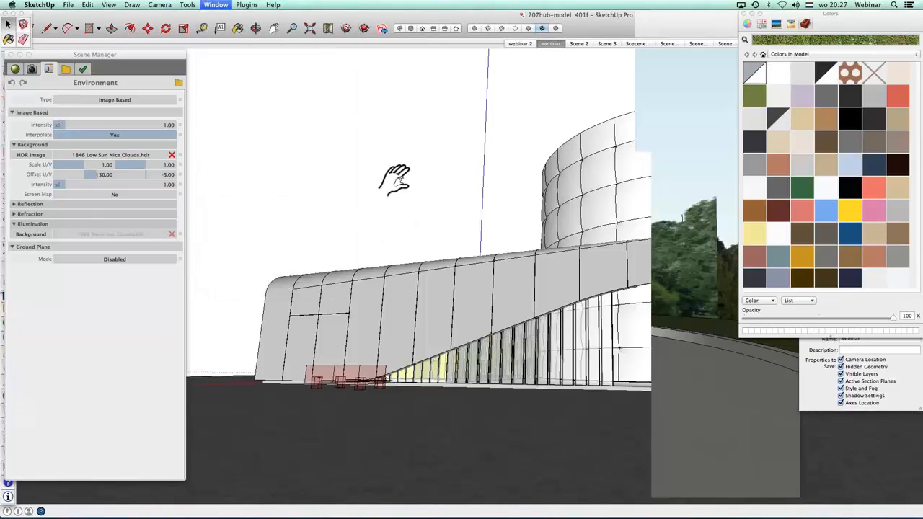
{"action": "key", "text": "super+w"}
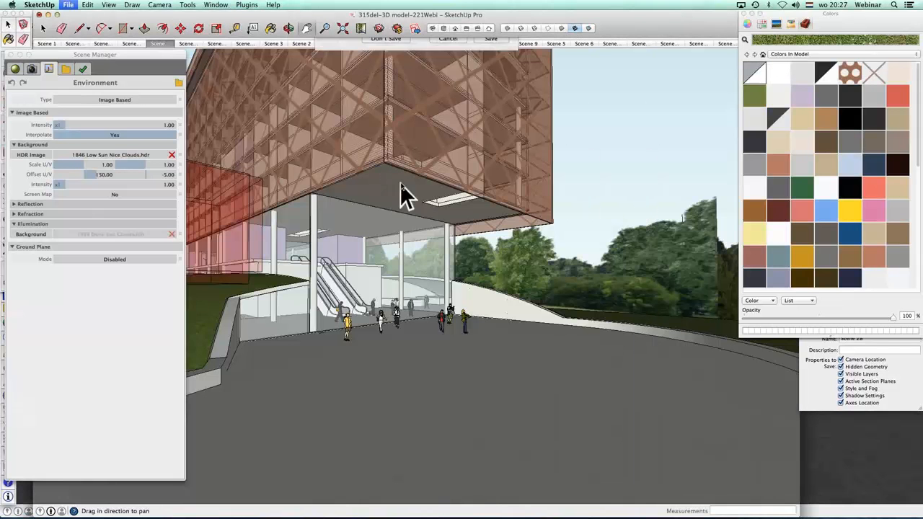
{"action": "left_click", "coordinate": [395, 85]}
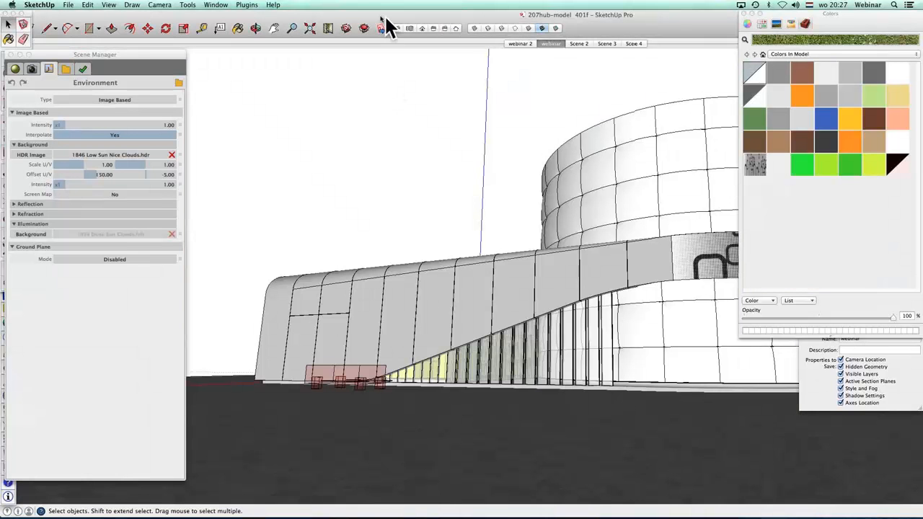
- View the hub building from its glazed front corner, selecting the red placeholder box beside it and moving the Scene Manager clear of the toolbars
{"action": "left_click_drag", "start_coordinate": [384, 15], "coordinate": [369, 14]}
{"action": "mouse_move", "coordinate": [325, 297]}
{"action": "middle_mouse_down"}
{"action": "mouse_move", "coordinate": [474, 320]}
{"action": "mouse_move", "coordinate": [375, 274]}
{"action": "mouse_move", "coordinate": [345, 283]}
{"action": "mouse_move", "coordinate": [532, 281]}
{"action": "mouse_move", "coordinate": [502, 305]}
{"action": "mouse_move", "coordinate": [406, 285]}
{"action": "mouse_move", "coordinate": [470, 264]}
{"action": "mouse_move", "coordinate": [471, 406]}
{"action": "mouse_move", "coordinate": [451, 332]}
{"action": "mouse_move", "coordinate": [469, 361]}
{"action": "mouse_move", "coordinate": [469, 288]}
{"action": "mouse_move", "coordinate": [422, 289]}
{"action": "mouse_move", "coordinate": [449, 299]}
{"action": "mouse_move", "coordinate": [426, 277]}
{"action": "mouse_move", "coordinate": [408, 285]}
{"action": "mouse_move", "coordinate": [457, 295]}
{"action": "mouse_move", "coordinate": [469, 282]}
{"action": "mouse_move", "coordinate": [529, 333]}
{"action": "middle_mouse_up"}
{"action": "left_click", "coordinate": [530, 333]}
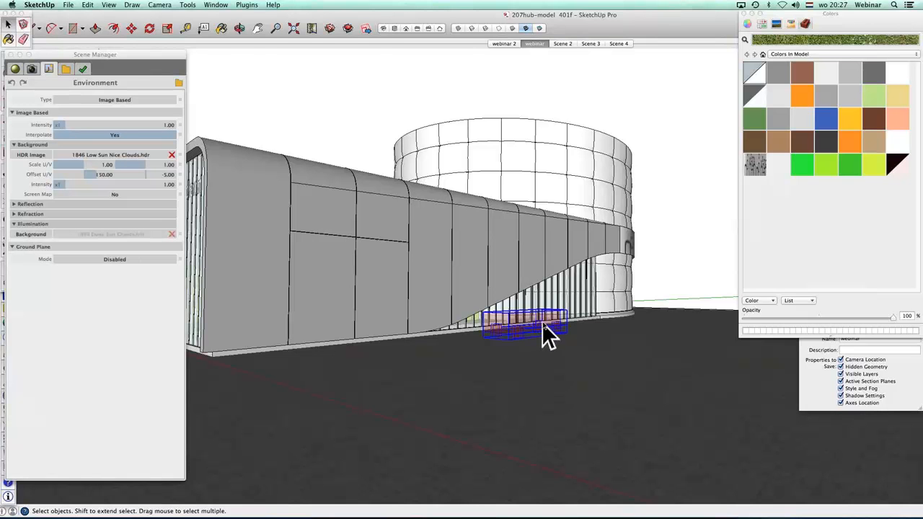
{"action": "scroll", "coordinate": [543, 324], "scroll_direction": "up", "scroll_amount": 4}
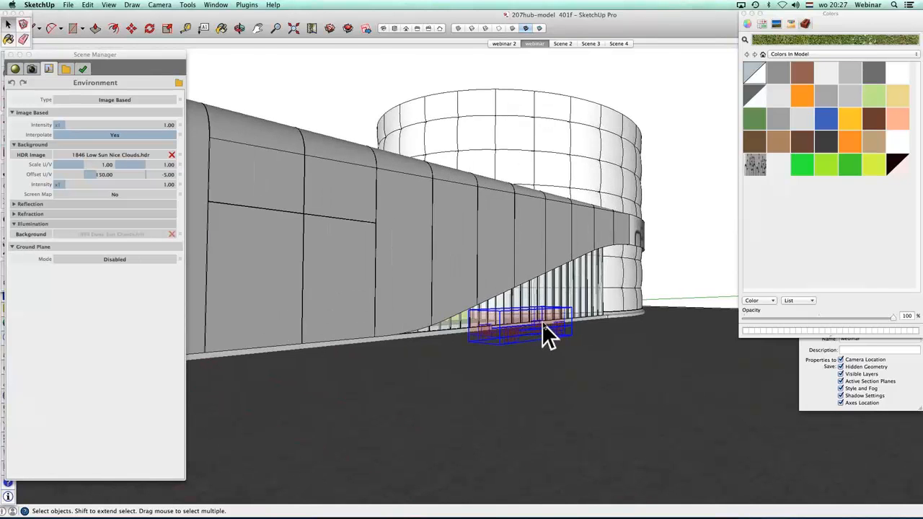
{"action": "scroll", "coordinate": [543, 324], "scroll_direction": "down", "scroll_amount": 1}
{"action": "scroll", "coordinate": [542, 322], "scroll_direction": "down", "scroll_amount": 3}
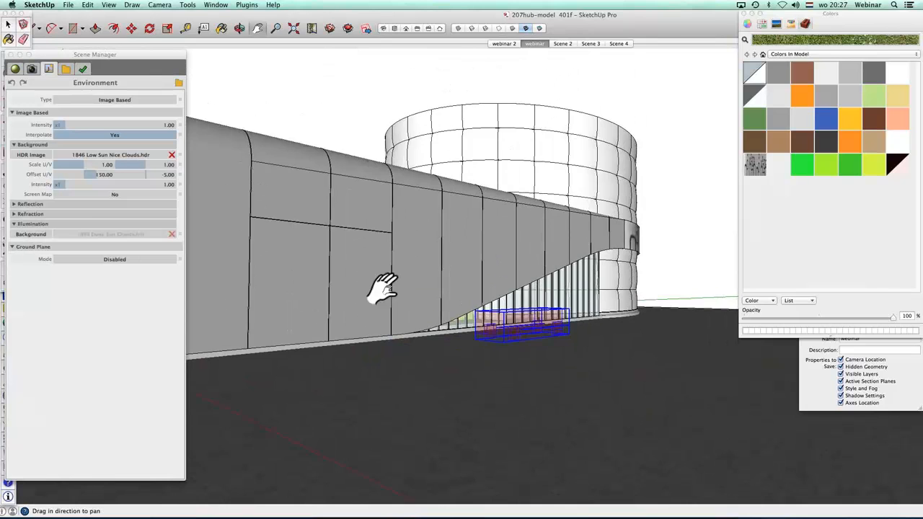
{"action": "middle_click_drag", "start_coordinate": [385, 289], "coordinate": [459, 307], "text": "shift"}
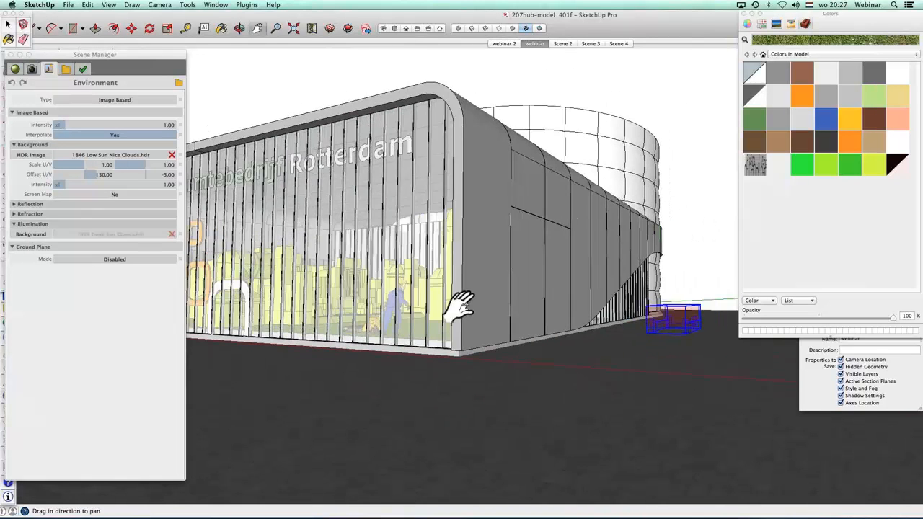
{"action": "middle_click_drag", "start_coordinate": [511, 268], "coordinate": [469, 282], "text": "shift"}
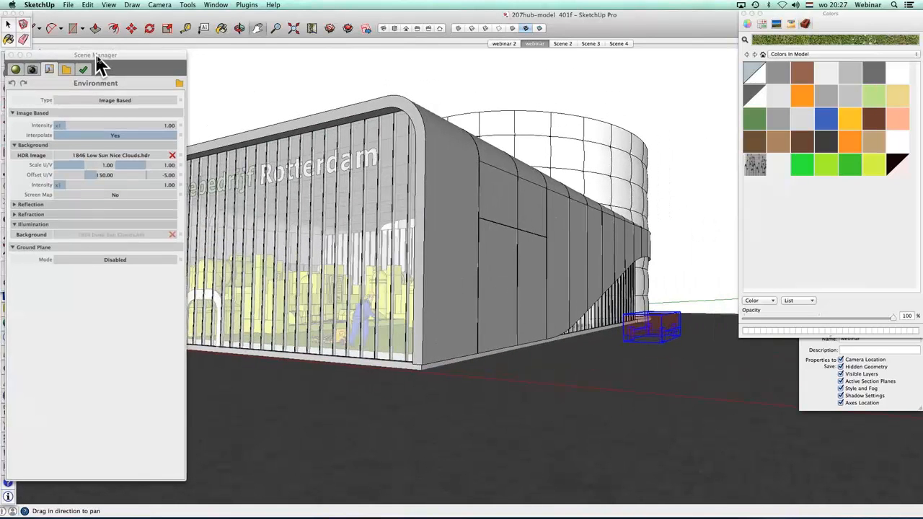
{"action": "left_click_drag", "start_coordinate": [94, 62], "coordinate": [138, 63]}
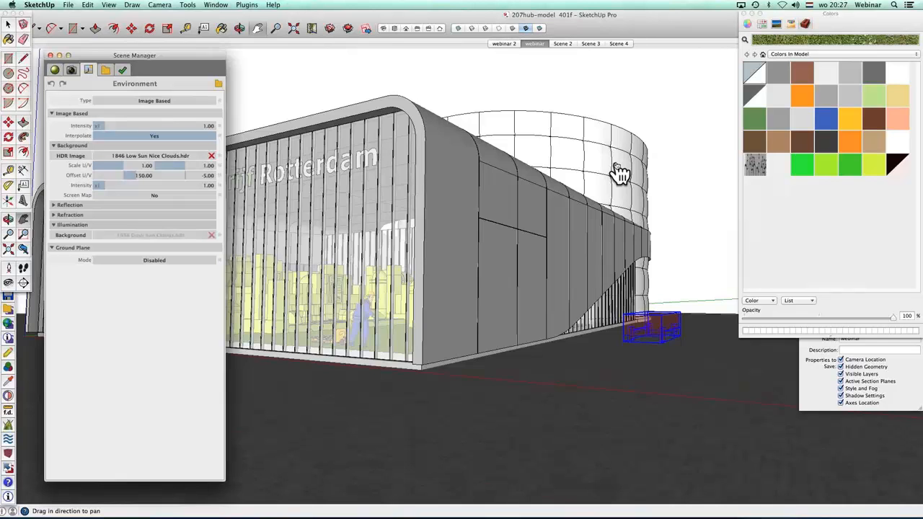
- Zoom in on the round volume's curved panels, show hidden geometry to examine their mesh, and hide it again
{"action": "scroll", "coordinate": [619, 174], "scroll_direction": "up", "scroll_amount": 5}
{"action": "middle_click_drag", "start_coordinate": [607, 154], "coordinate": [465, 254], "text": "shift"}
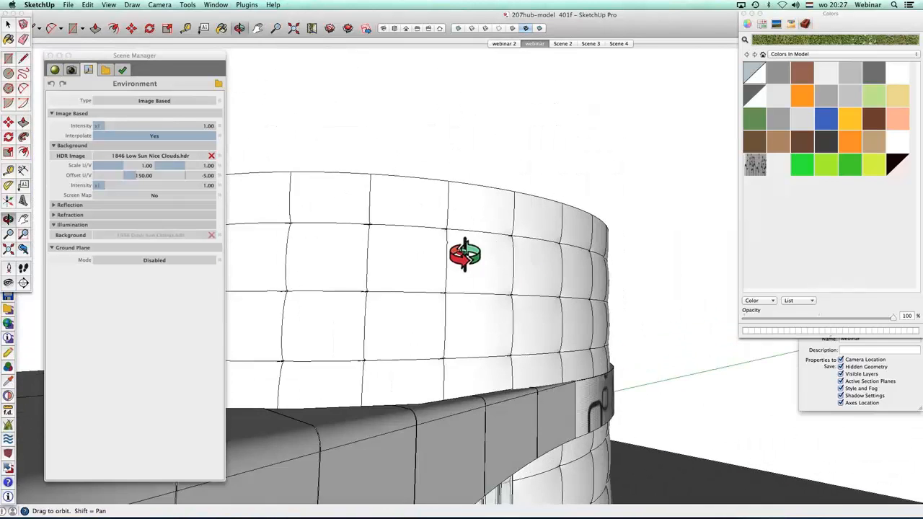
{"action": "scroll", "coordinate": [561, 261], "scroll_direction": "up", "scroll_amount": 8}
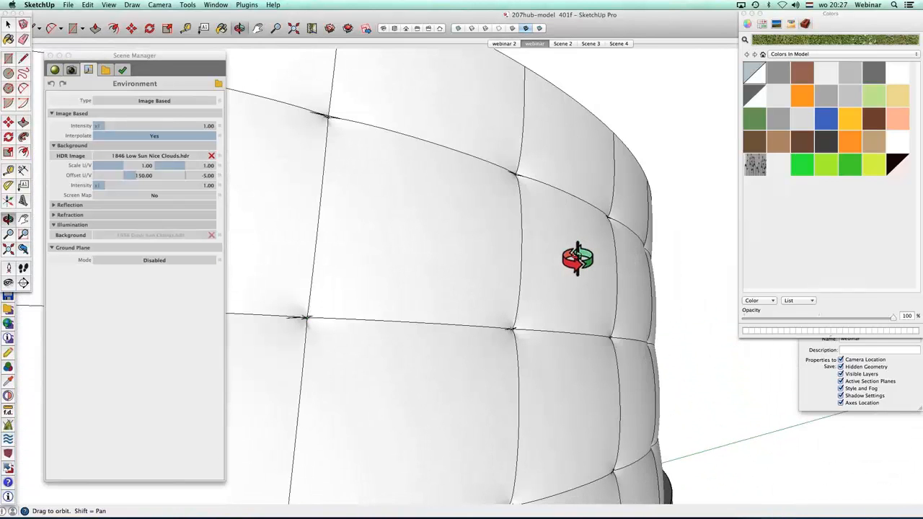
{"action": "middle_click_drag", "start_coordinate": [578, 258], "coordinate": [500, 253]}
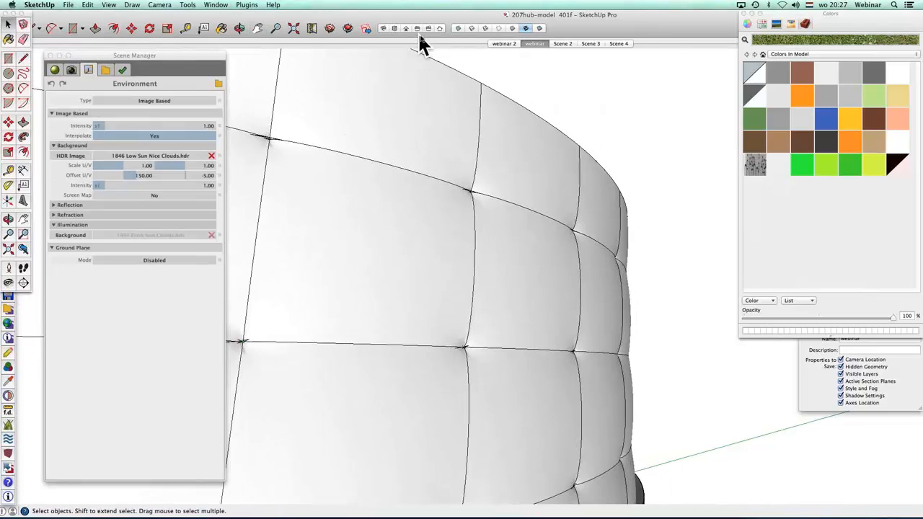
{"action": "left_click", "coordinate": [109, 5]}
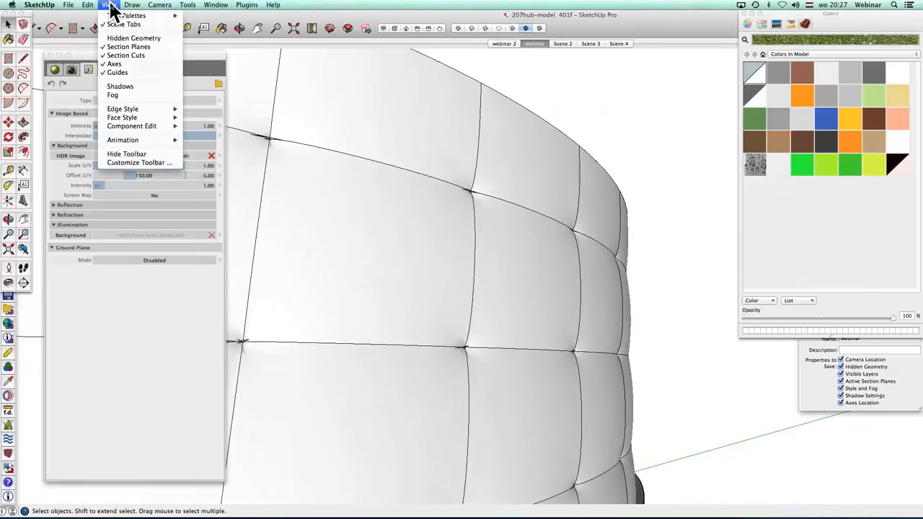
{"action": "left_click", "coordinate": [126, 40]}
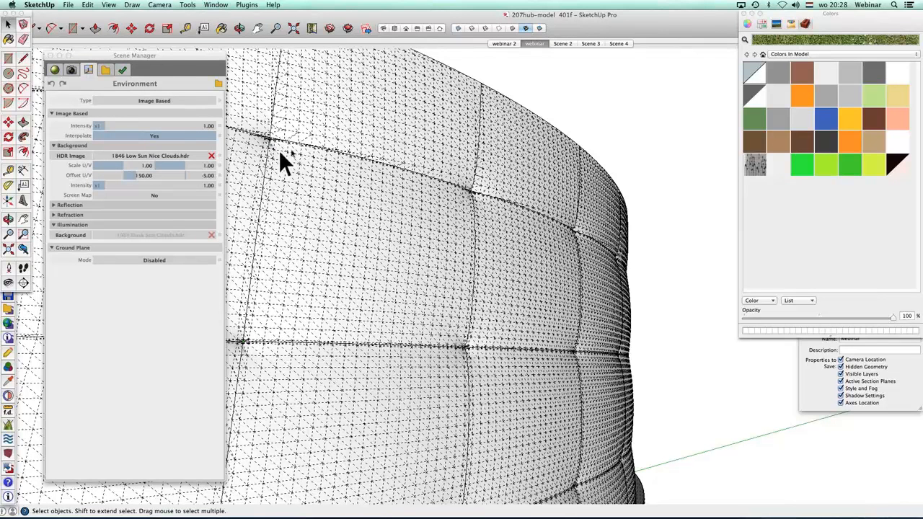
{"action": "left_click", "coordinate": [110, 5]}
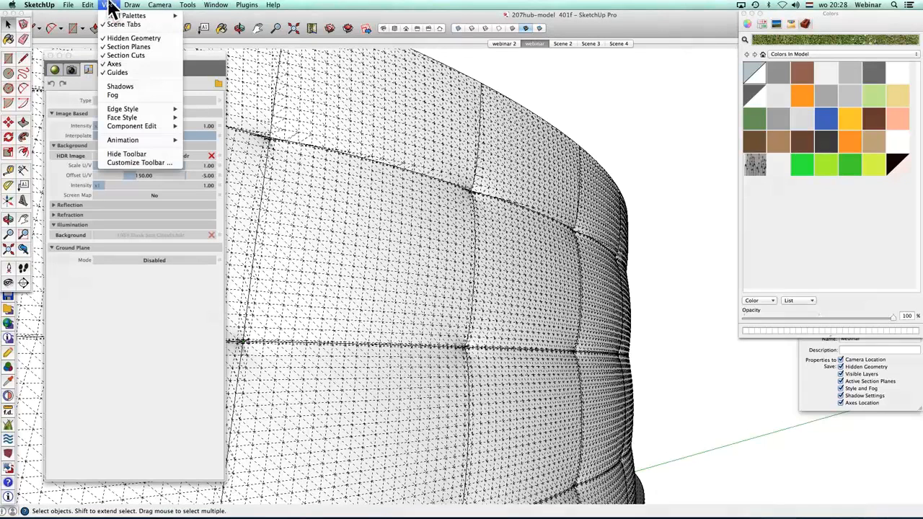
{"action": "left_click", "coordinate": [124, 39]}
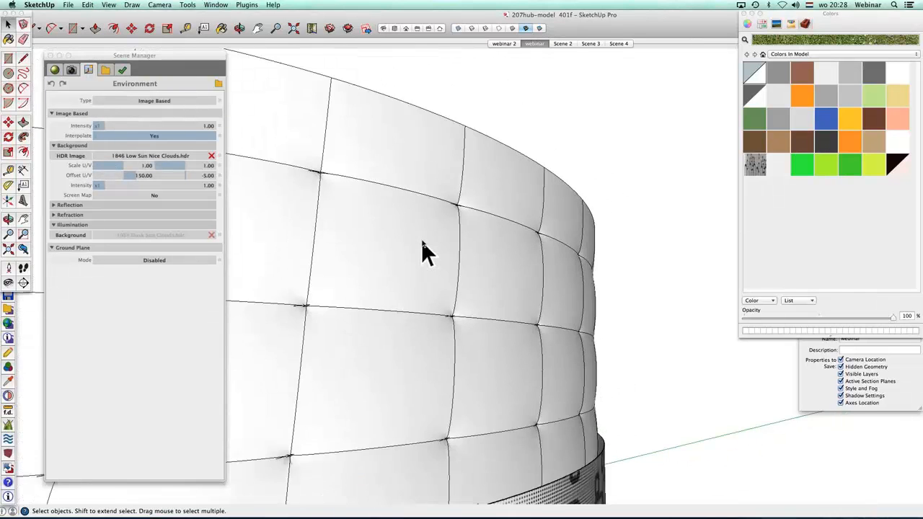
- Close the Colors window and hide the vat layer
{"action": "scroll", "coordinate": [421, 240], "scroll_direction": "down", "scroll_amount": 5}
{"action": "mouse_move", "coordinate": [423, 247]}
{"action": "middle_mouse_down", "text": "shift"}
{"action": "mouse_move", "coordinate": [433, 230]}
{"action": "mouse_move", "coordinate": [425, 252]}
{"action": "mouse_move", "coordinate": [473, 276]}
{"action": "mouse_move", "coordinate": [541, 233]}
{"action": "mouse_move", "coordinate": [531, 251]}
{"action": "mouse_move", "coordinate": [439, 268]}
{"action": "mouse_move", "coordinate": [467, 332]}
{"action": "mouse_move", "coordinate": [470, 449]}
{"action": "mouse_move", "coordinate": [426, 350]}
{"action": "mouse_move", "coordinate": [441, 353]}
{"action": "mouse_move", "coordinate": [365, 302]}
{"action": "mouse_move", "coordinate": [387, 295]}
{"action": "mouse_move", "coordinate": [495, 325]}
{"action": "mouse_move", "coordinate": [447, 299]}
{"action": "middle_mouse_up", "text": "shift"}
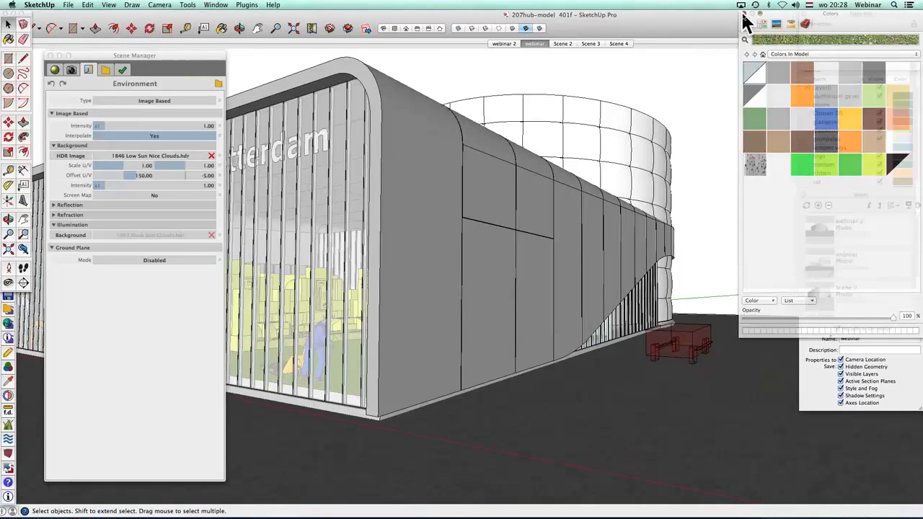
{"action": "left_click", "coordinate": [744, 15]}
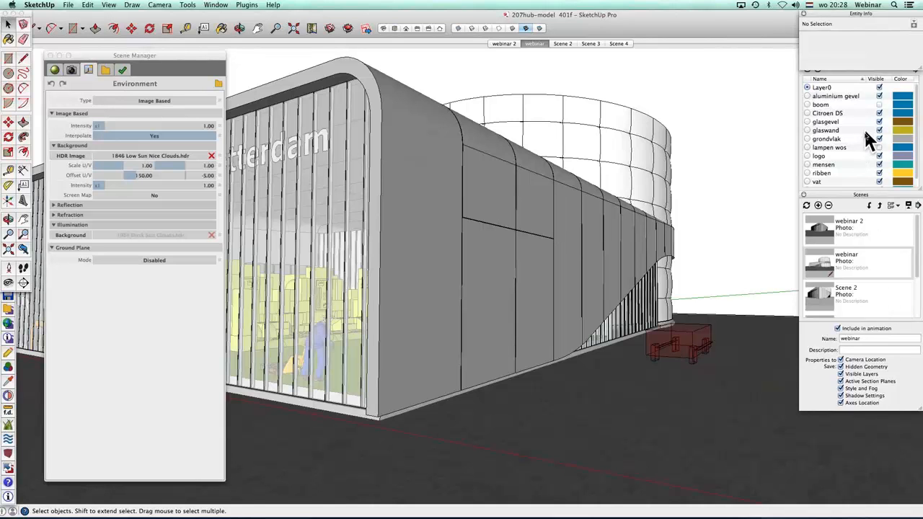
{"action": "left_click", "coordinate": [878, 181]}
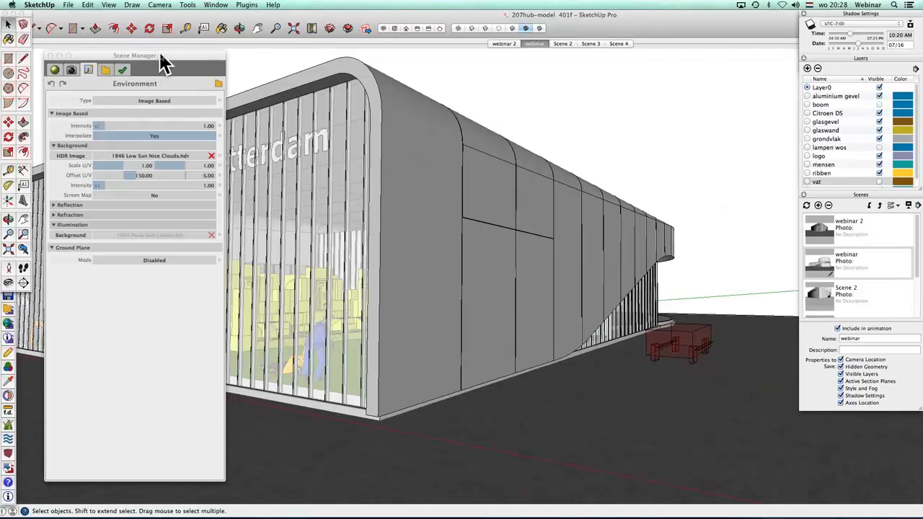
- Show the Scene Manager's Camera settings, rearrange the palettes to uncover the Maxwell toolbar, and render the webinar view
{"action": "left_click_drag", "start_coordinate": [160, 57], "coordinate": [122, 22]}
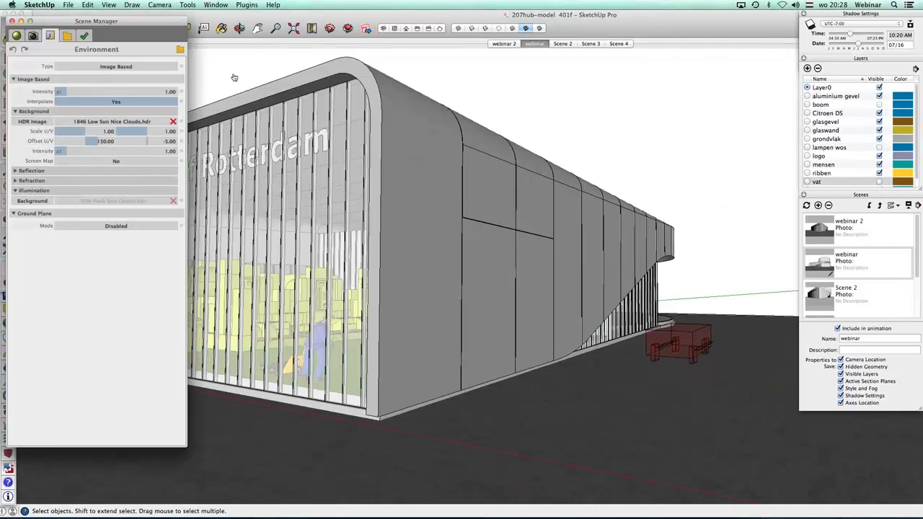
{"action": "left_click", "coordinate": [33, 36]}
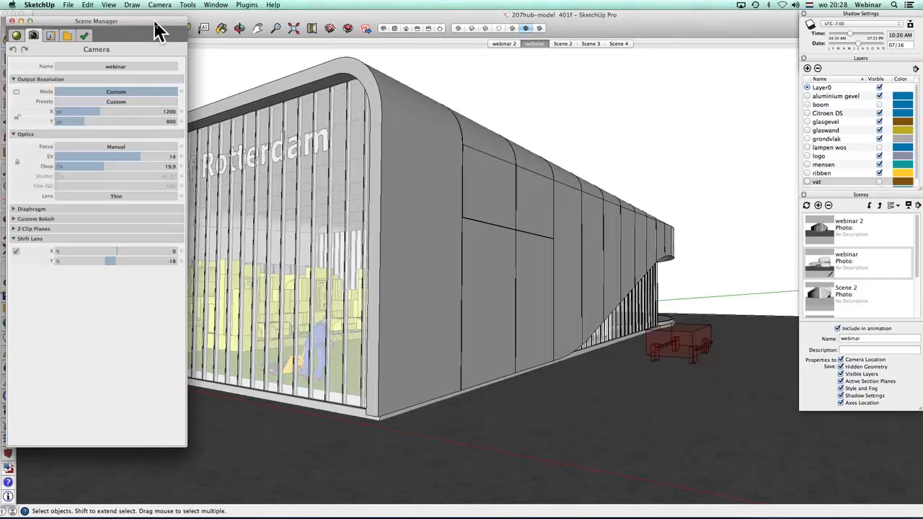
{"action": "left_click_drag", "start_coordinate": [157, 29], "coordinate": [171, 23]}
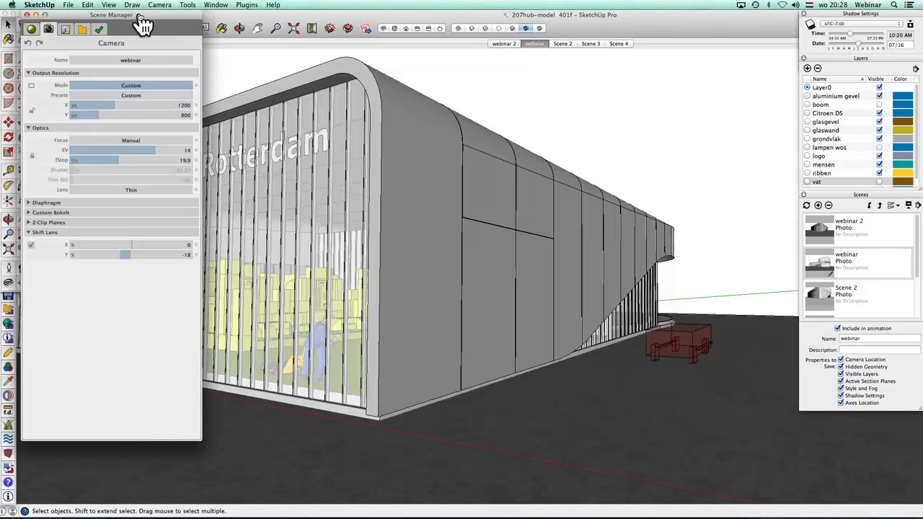
{"action": "left_click_drag", "start_coordinate": [142, 18], "coordinate": [164, 22]}
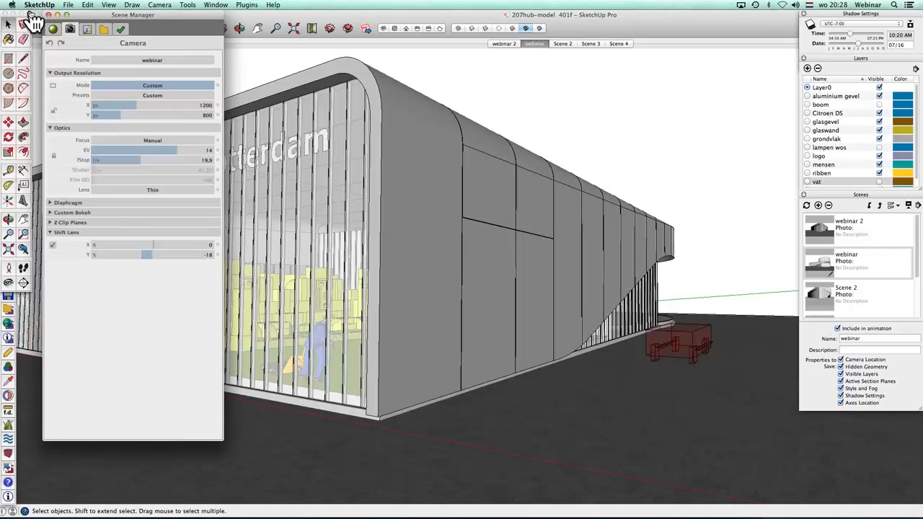
{"action": "left_click_drag", "start_coordinate": [28, 15], "coordinate": [43, 16]}
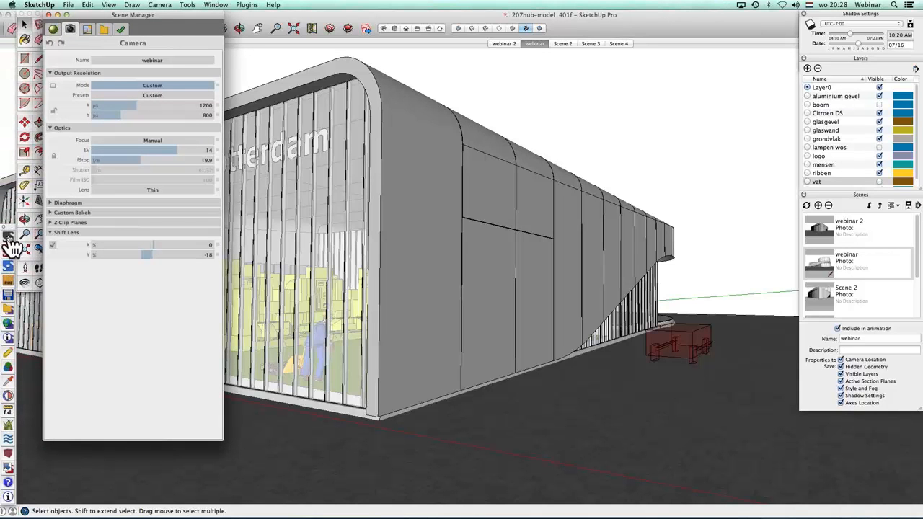
{"action": "left_click", "coordinate": [6, 240]}
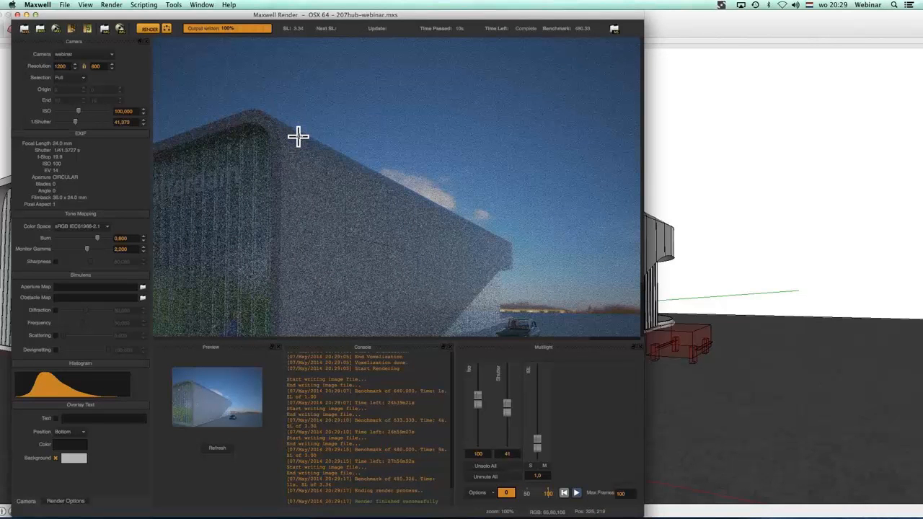
- Hide Maxwell Render to return to SketchUp, orbit to the glazed front corner and turn on the lampen wos layer
{"action": "key", "text": "super+h"}
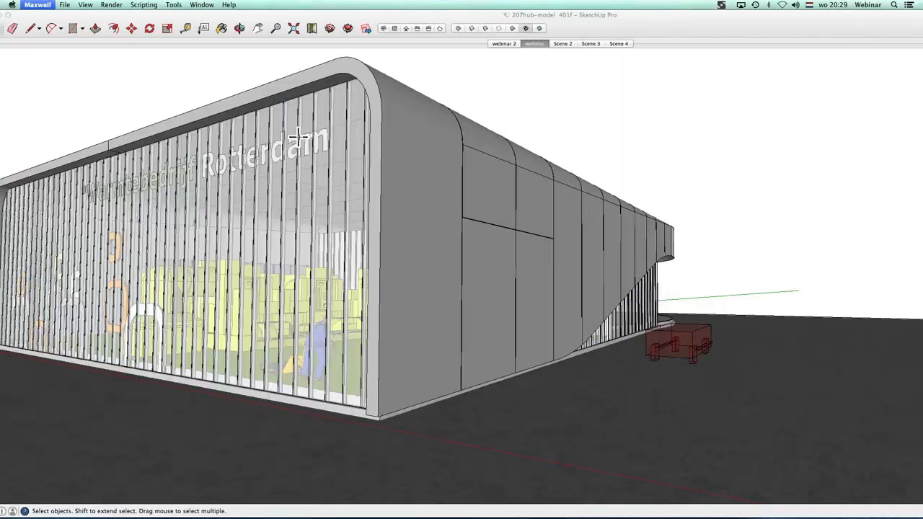
{"action": "key", "text": "o"}
{"action": "left_click_drag", "start_coordinate": [412, 283], "coordinate": [478, 292]}
{"action": "mouse_move", "coordinate": [477, 292]}
{"action": "middle_mouse_down", "text": "shift"}
{"action": "mouse_move", "coordinate": [440, 295]}
{"action": "mouse_move", "coordinate": [465, 293]}
{"action": "middle_mouse_up", "text": "shift"}
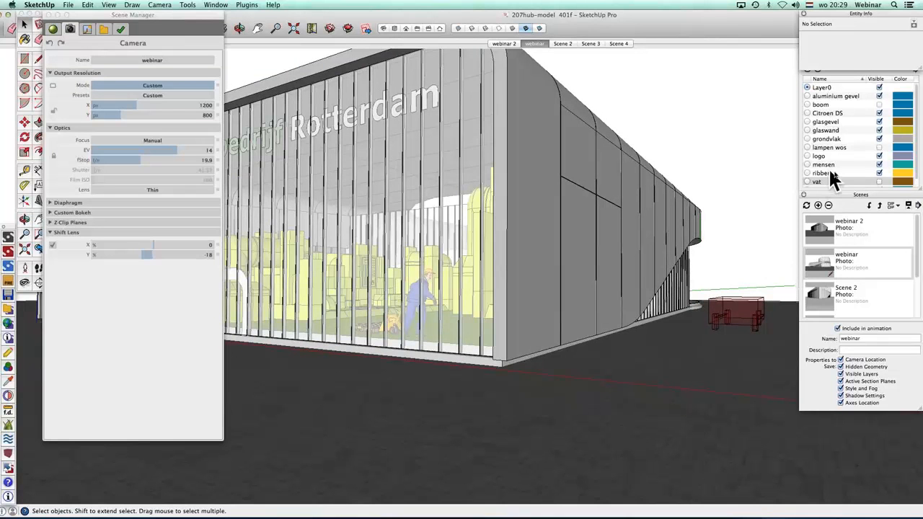
{"action": "left_click", "coordinate": [878, 148]}
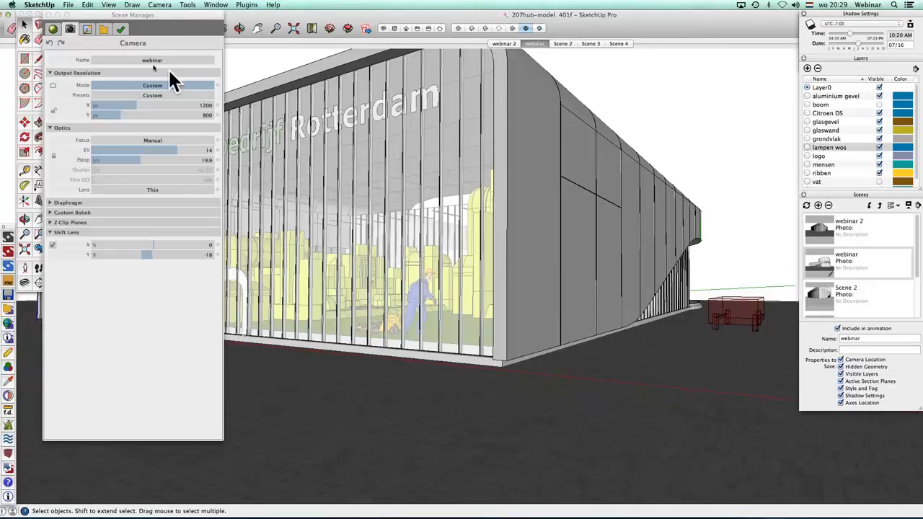
- Show the Scene Manager's Output settings and activate the webinar 2 scene
{"action": "left_click", "coordinate": [105, 30]}
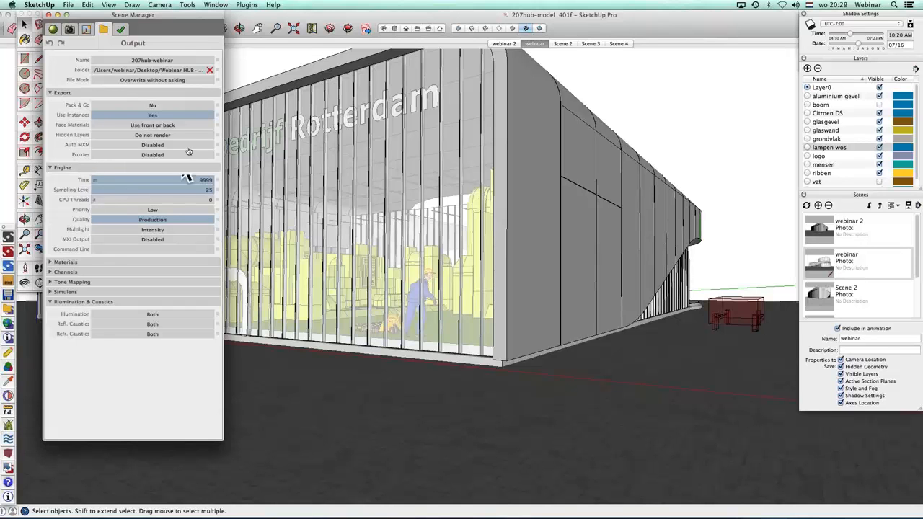
{"action": "left_click_drag", "start_coordinate": [196, 16], "coordinate": [194, 16]}
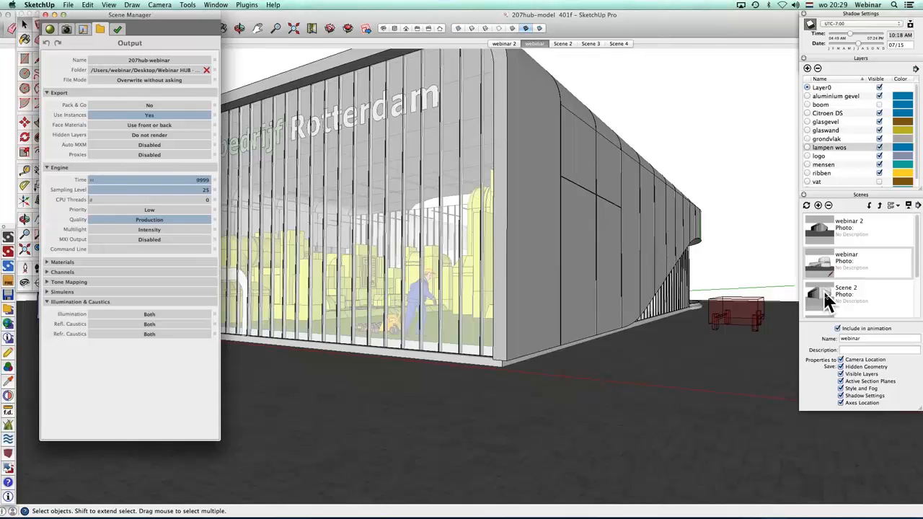
{"action": "double_click", "coordinate": [822, 289]}
{"action": "double_click", "coordinate": [819, 229]}
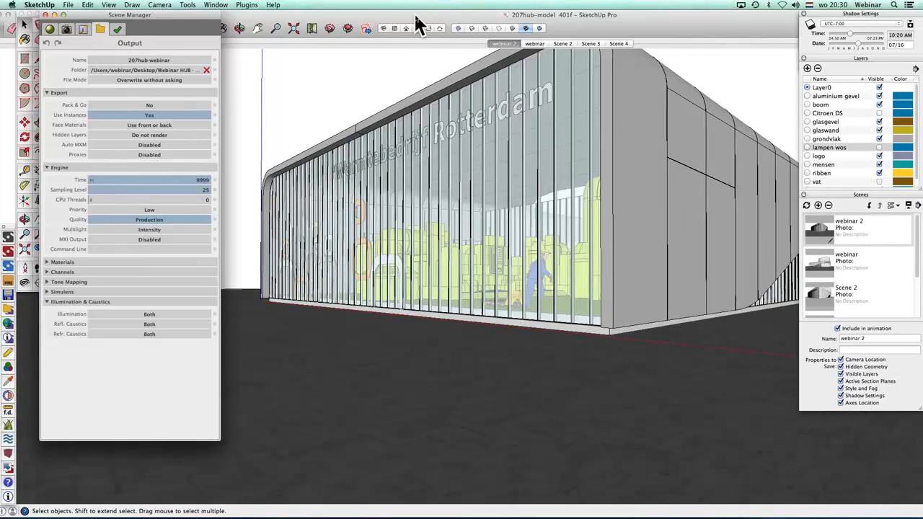
- Shrink and reposition the model window, and show the Scene Manager's Camera settings for webinar 2
{"action": "left_click_drag", "start_coordinate": [417, 21], "coordinate": [160, 19]}
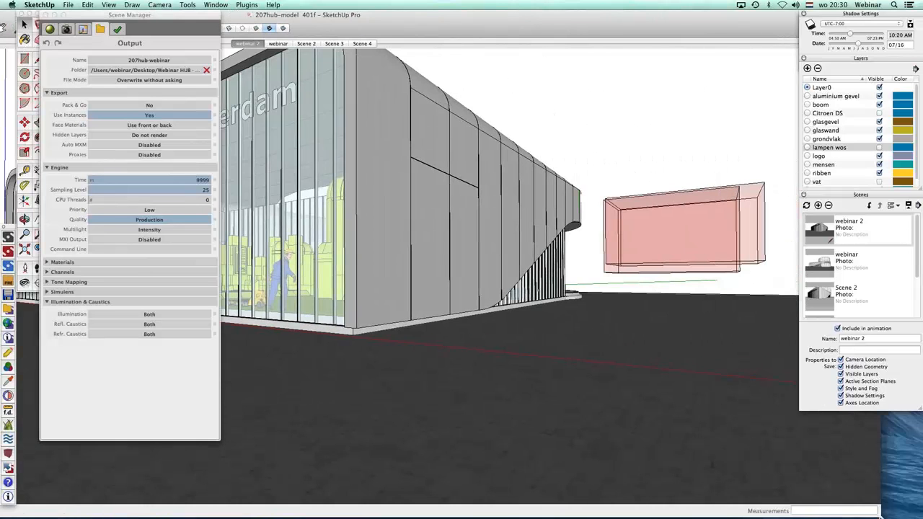
{"action": "mouse_move", "coordinate": [878, 514]}
{"action": "left_mouse_down"}
{"action": "mouse_move", "coordinate": [830, 506]}
{"action": "mouse_move", "coordinate": [663, 396]}
{"action": "mouse_move", "coordinate": [500, 399]}
{"action": "left_mouse_up"}
{"action": "mouse_move", "coordinate": [329, 16]}
{"action": "left_mouse_down"}
{"action": "mouse_move", "coordinate": [617, 23]}
{"action": "mouse_move", "coordinate": [611, 15]}
{"action": "left_mouse_up"}
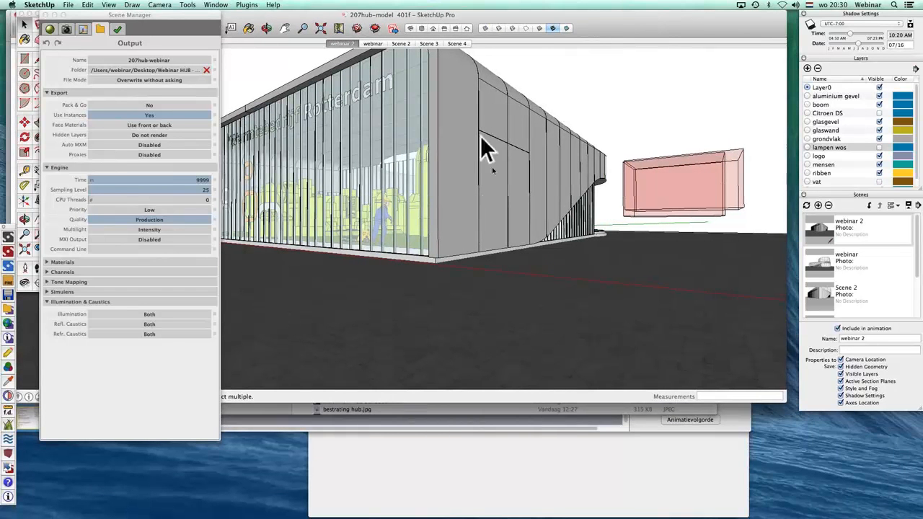
{"action": "left_click", "coordinate": [66, 29]}
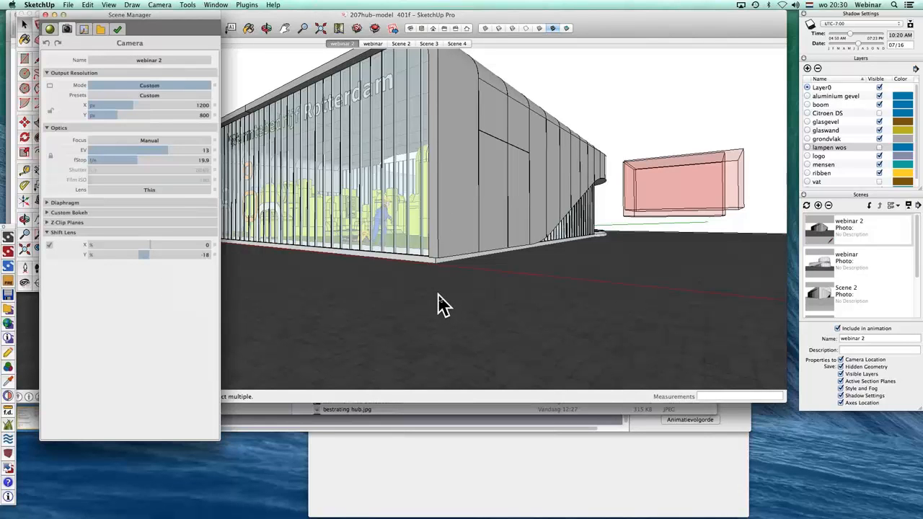
- Show the camera projection options for the model, including Perspective and Two-Point Perspective
{"action": "left_click", "coordinate": [168, 6]}
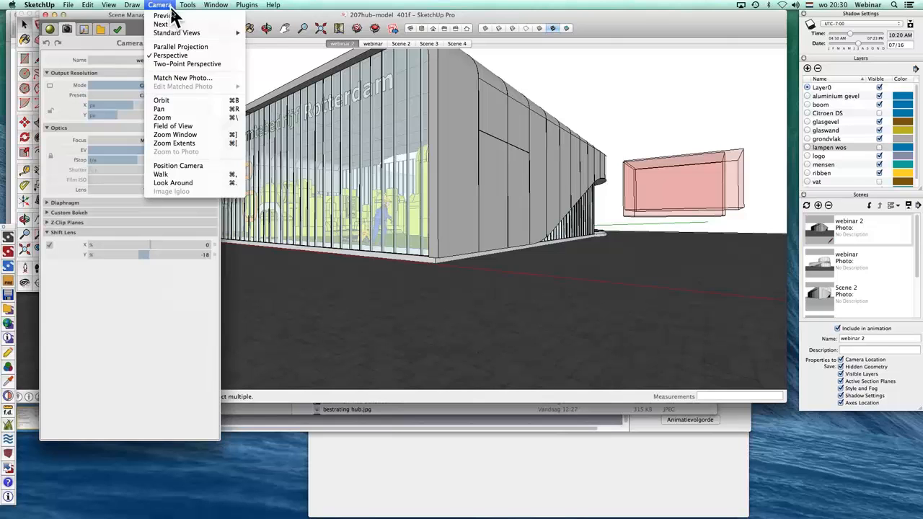
{"action": "left_click", "coordinate": [286, 63]}
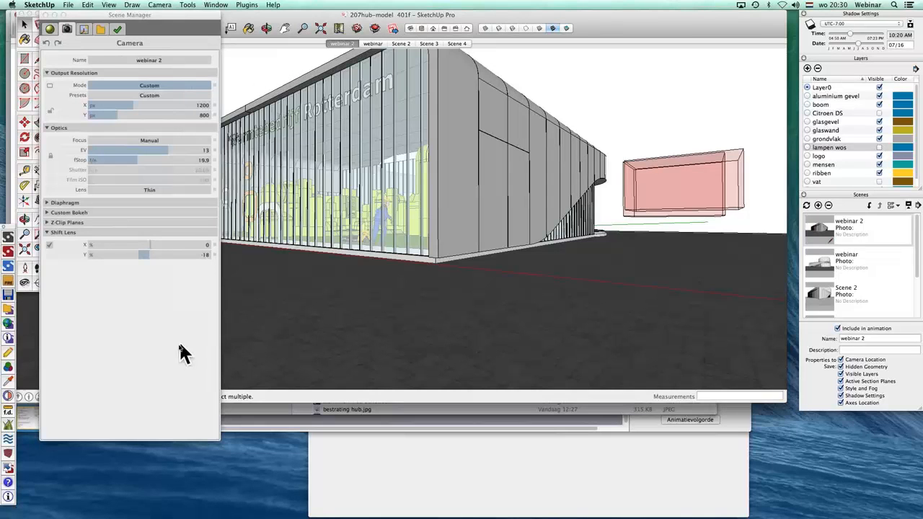
{"action": "left_click", "coordinate": [9, 242]}
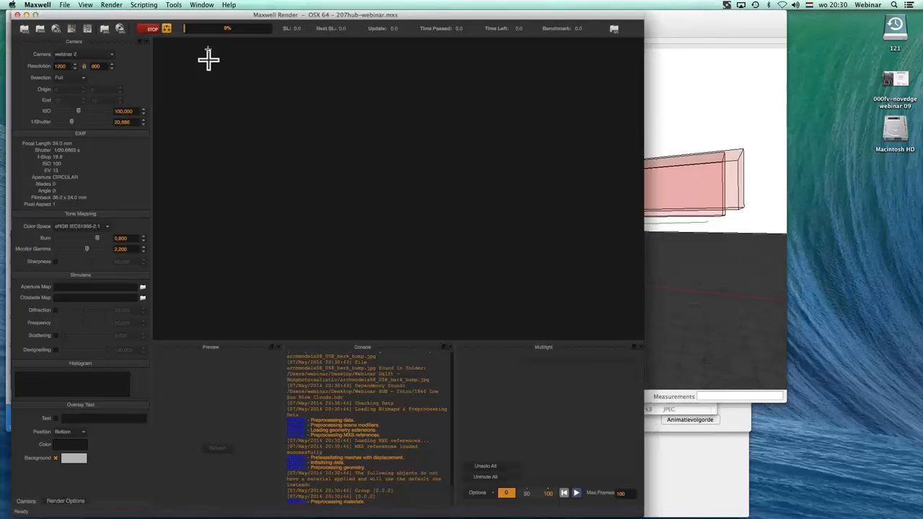
{"action": "left_click", "coordinate": [152, 30]}
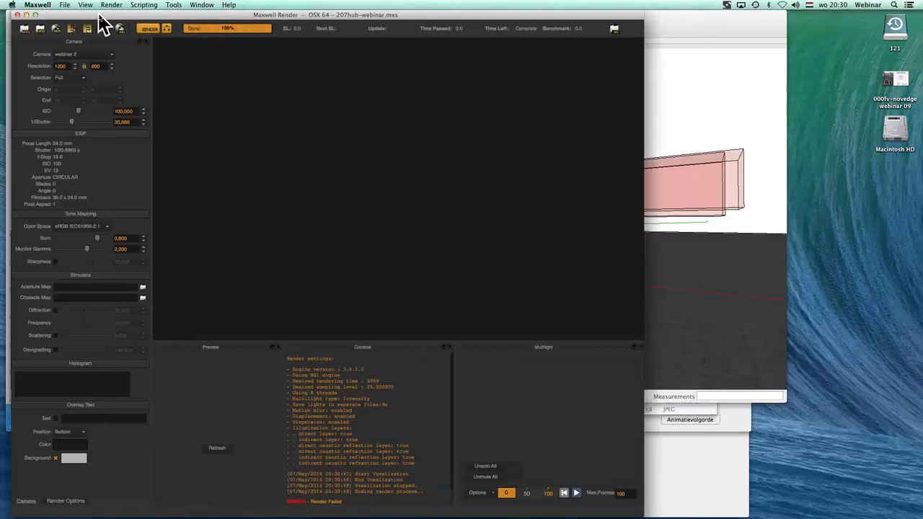
{"action": "key", "text": "super+q"}
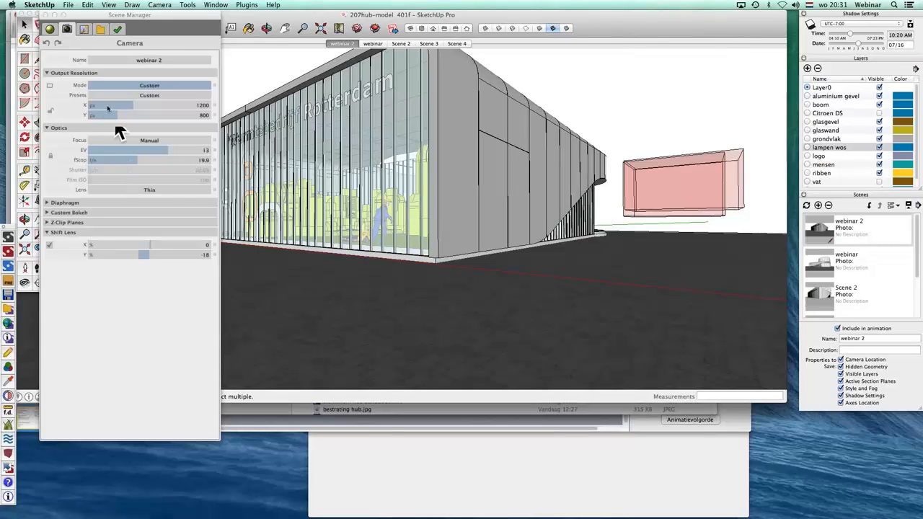
- Render webinar 2 and adjust Multilight: environment light 0.1, emitter 71969 W and shutter 58
{"action": "left_click", "coordinate": [11, 243]}
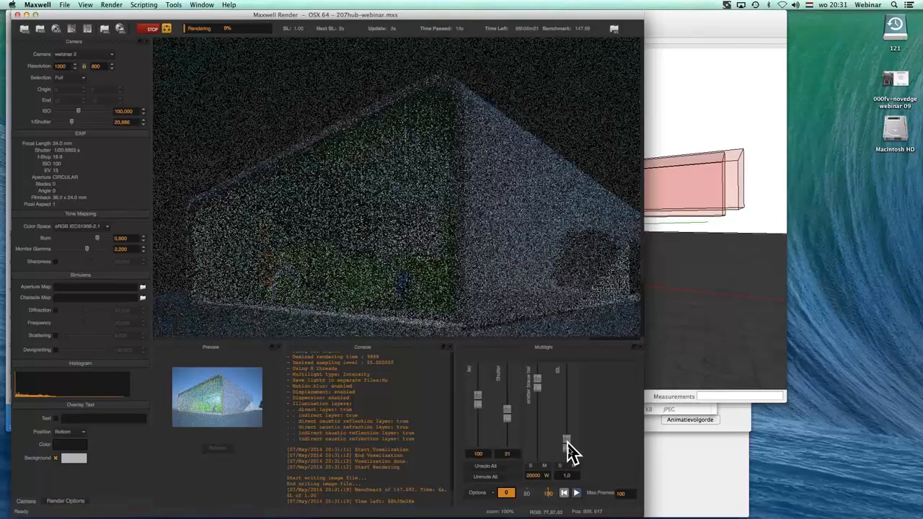
{"action": "left_click_drag", "start_coordinate": [567, 449], "coordinate": [567, 459]}
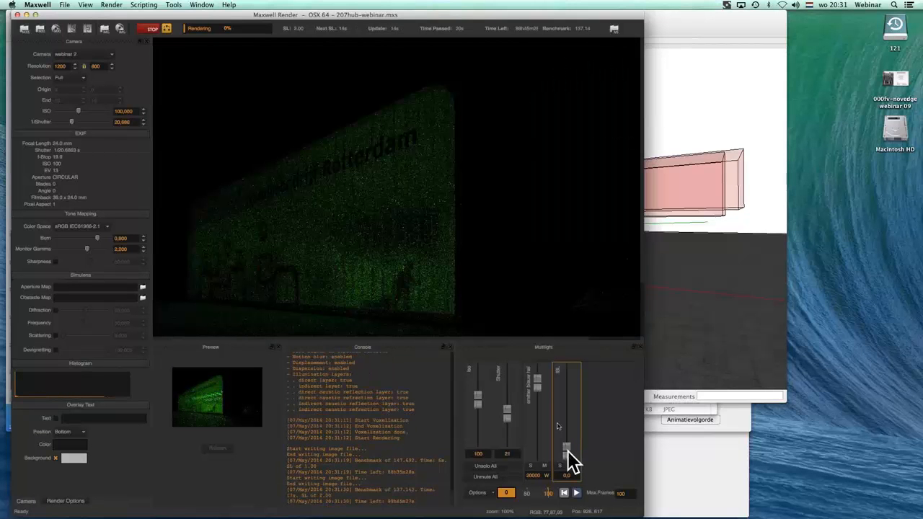
{"action": "left_click", "coordinate": [541, 389]}
{"action": "left_click_drag", "start_coordinate": [541, 389], "coordinate": [541, 384]}
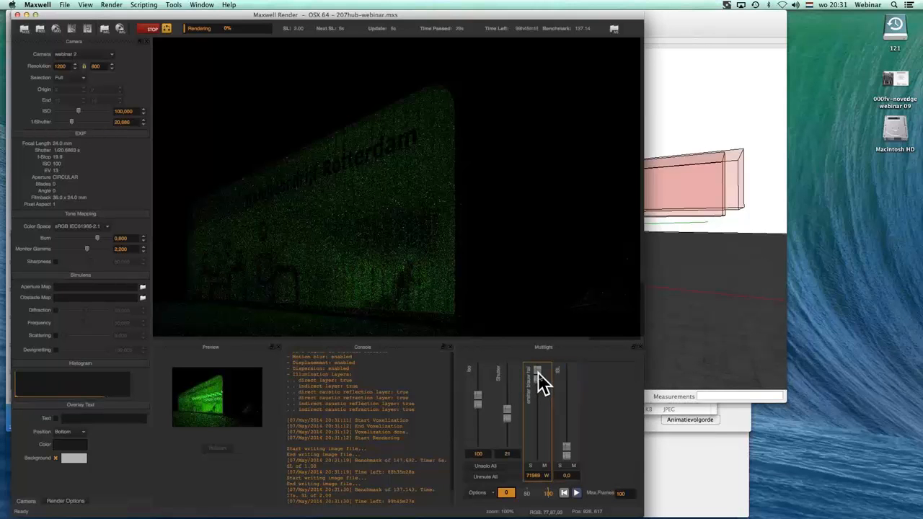
{"action": "left_click_drag", "start_coordinate": [567, 450], "coordinate": [567, 449]}
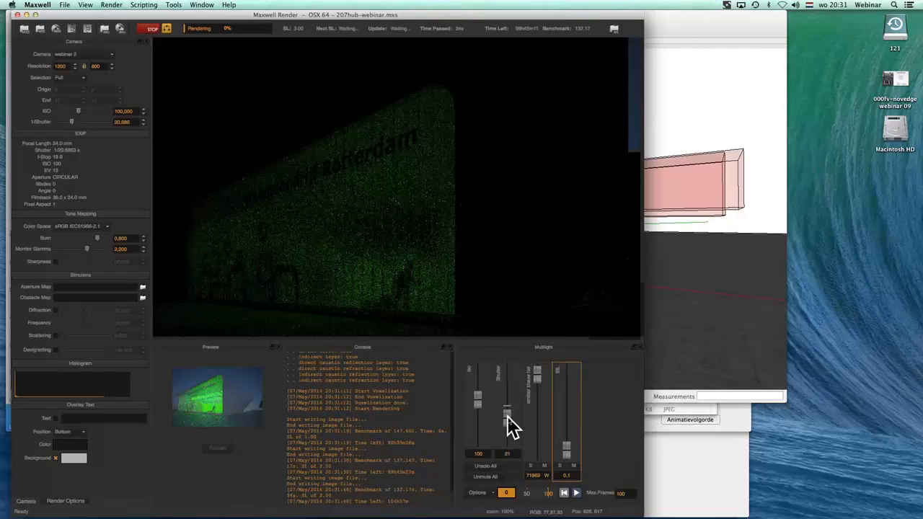
{"action": "left_click_drag", "start_coordinate": [512, 425], "coordinate": [507, 412]}
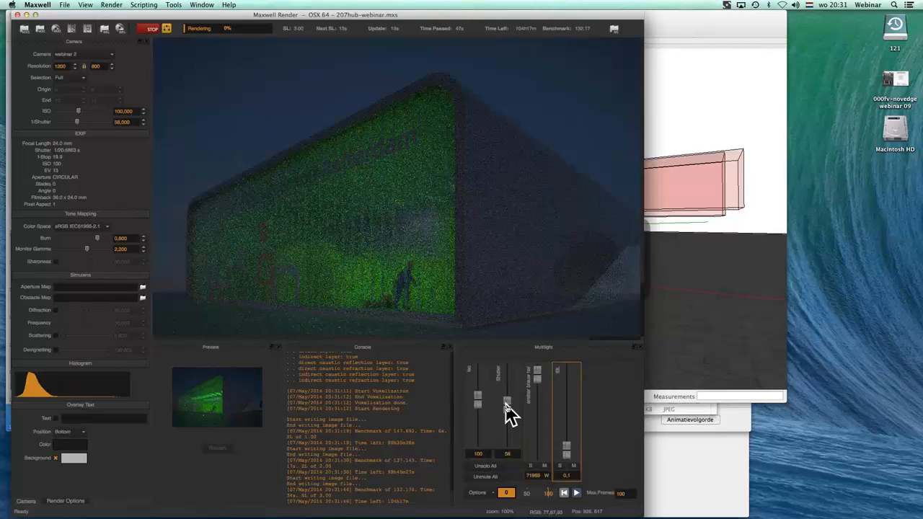
- Switch to SketchUp and set CPU Threads to 4 in the Scene Manager's Output settings
{"action": "key", "text": "super+Tab"}
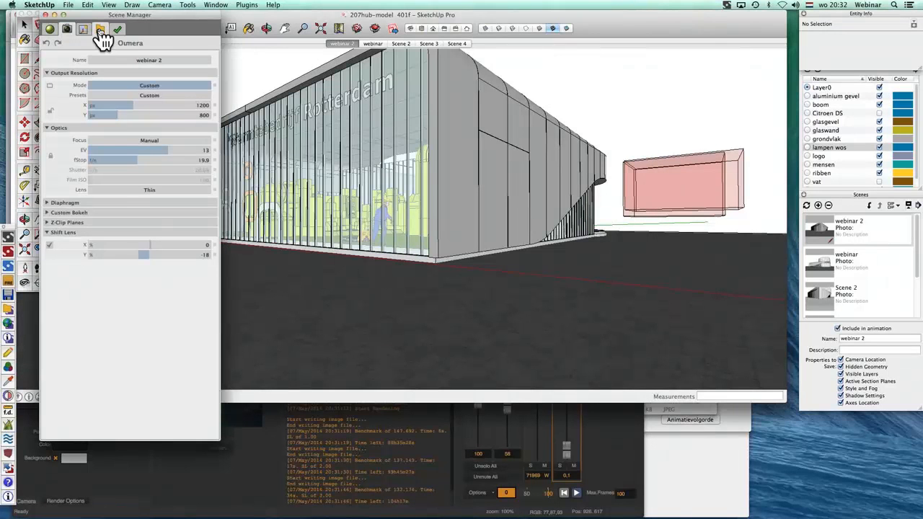
{"action": "left_click", "coordinate": [114, 32]}
{"action": "left_click", "coordinate": [115, 33]}
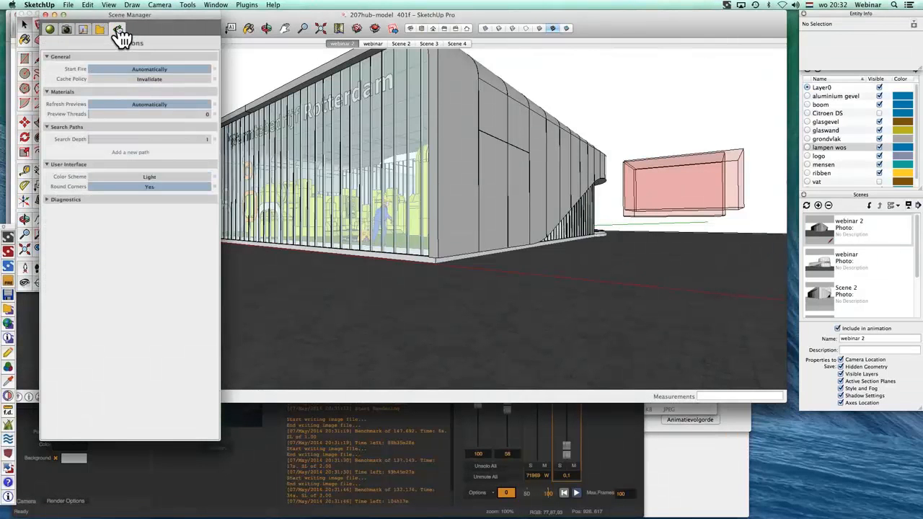
{"action": "left_click", "coordinate": [101, 30]}
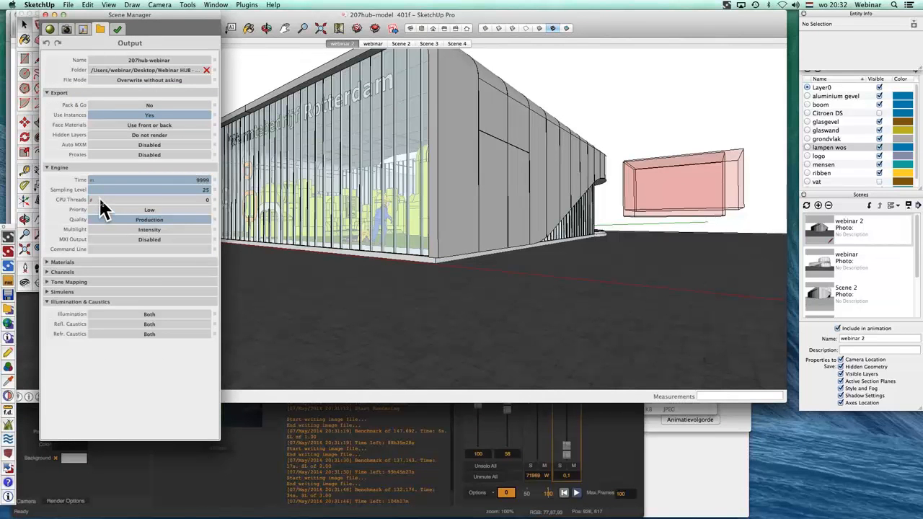
{"action": "left_click_drag", "start_coordinate": [100, 199], "coordinate": [115, 199]}
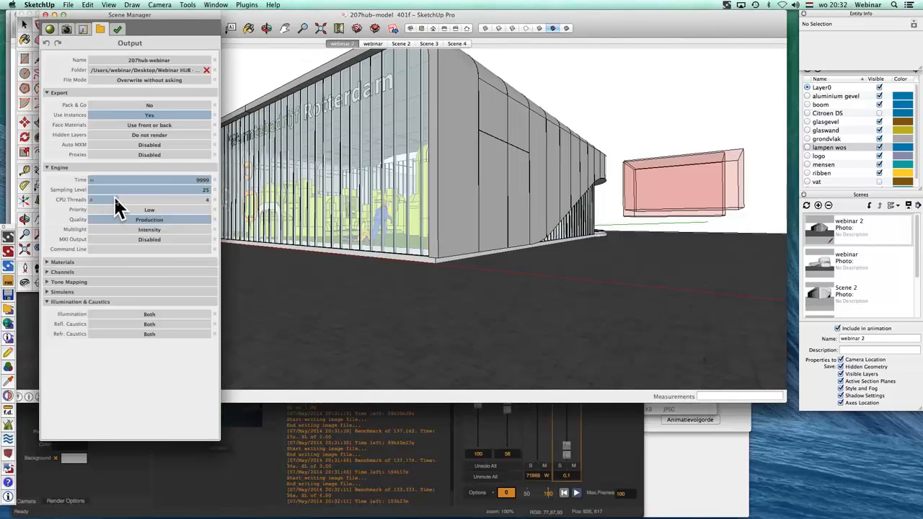
- Stop the running Maxwell render, quit Maxwell Render, and start a new render of webinar 2 from SketchUp
{"action": "key", "text": "super+Tab"}
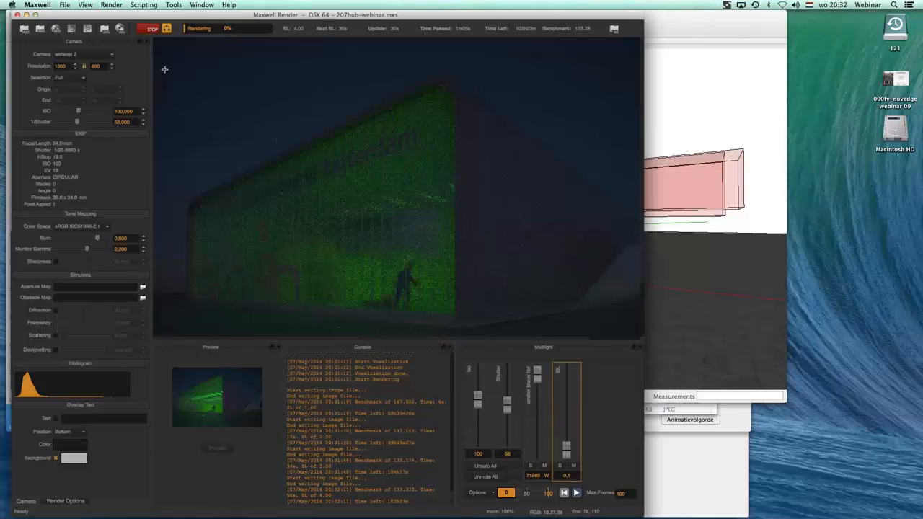
{"action": "left_click", "coordinate": [149, 30]}
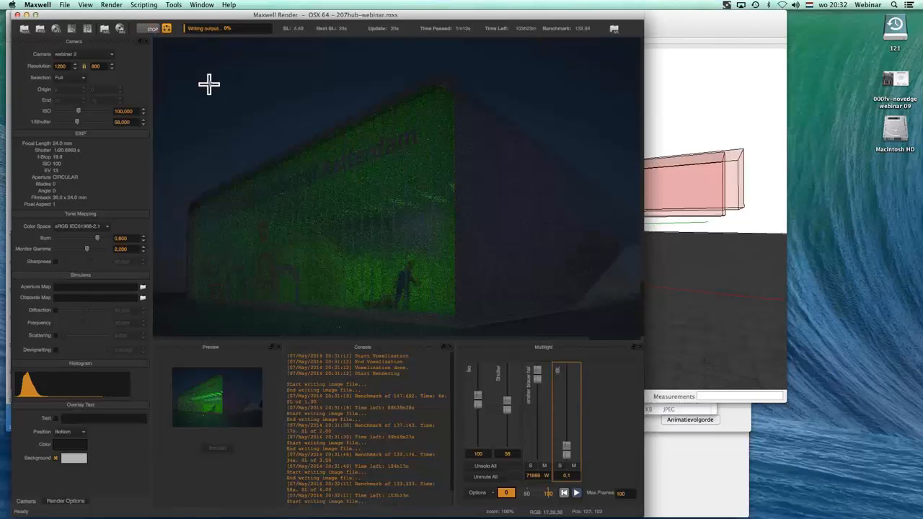
{"action": "key", "text": "super+q"}
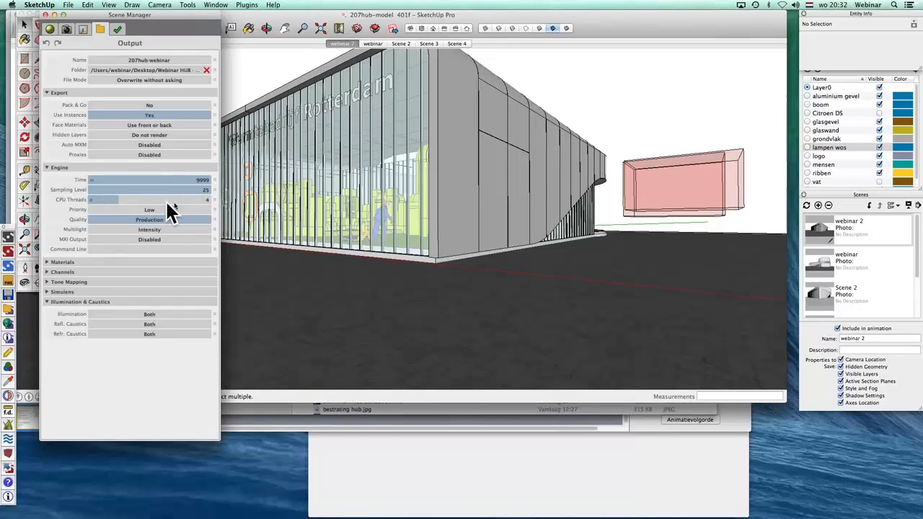
{"action": "left_click", "coordinate": [9, 240]}
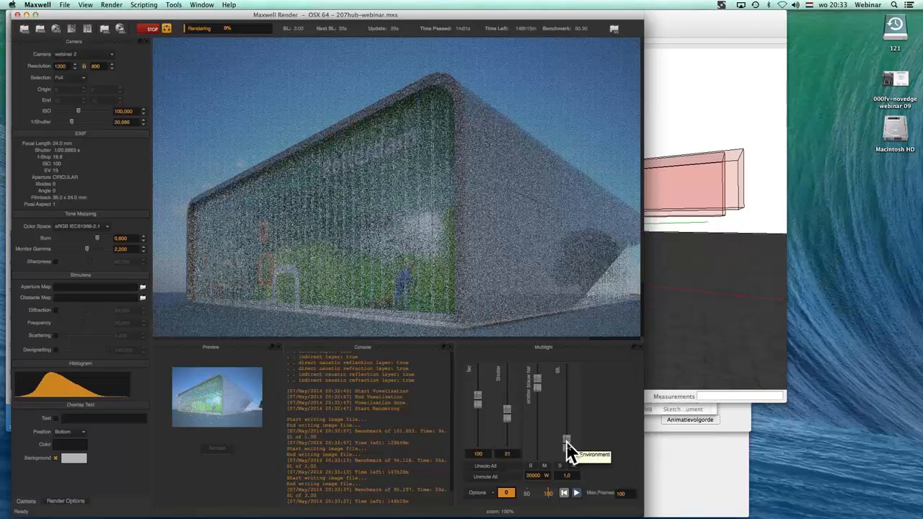
- Lower the environment light to 0.1 in Multilight, raise the emitter's intensity and set the shutter to 72
{"action": "left_click_drag", "start_coordinate": [570, 450], "coordinate": [569, 457]}
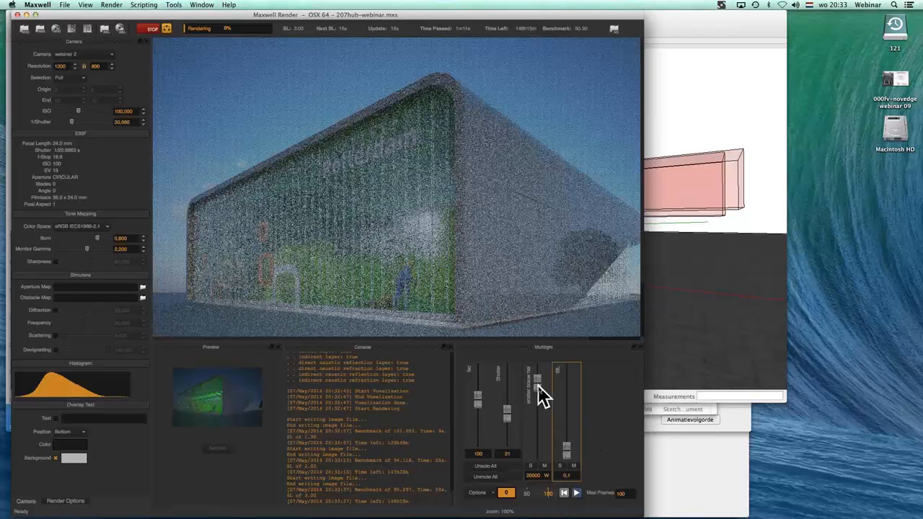
{"action": "mouse_move", "coordinate": [537, 382]}
{"action": "left_mouse_down"}
{"action": "mouse_move", "coordinate": [537, 397]}
{"action": "mouse_move", "coordinate": [535, 365]}
{"action": "mouse_move", "coordinate": [537, 374]}
{"action": "left_mouse_up"}
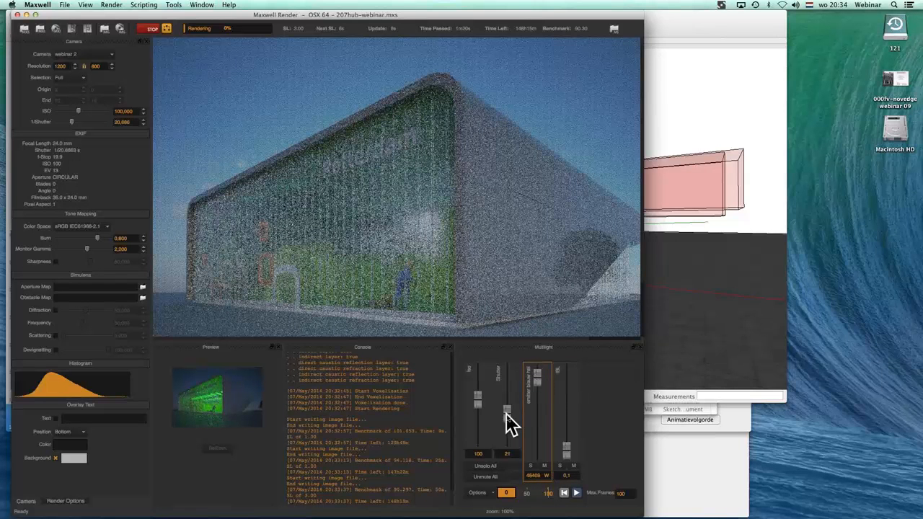
{"action": "left_click_drag", "start_coordinate": [508, 416], "coordinate": [505, 401]}
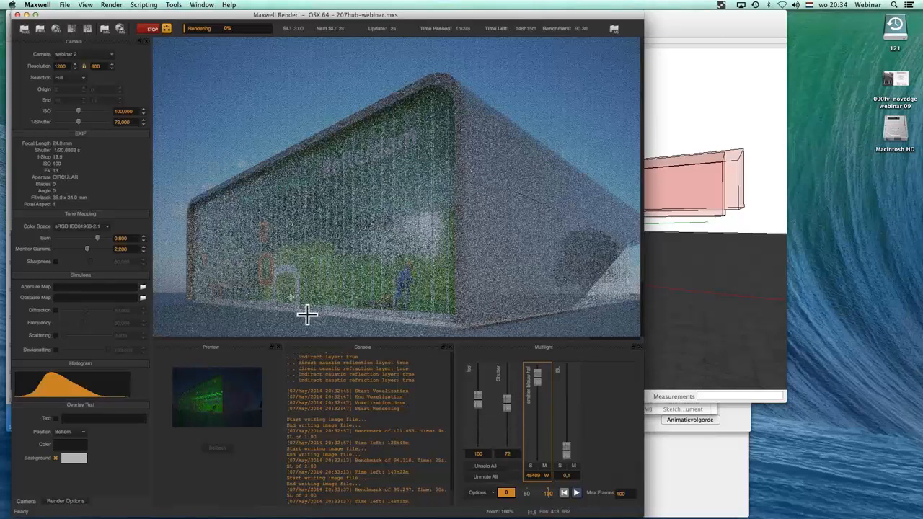
- Set the render's burn to 0.840 and monitor gamma to 1.900, and enable devignetting at about 49
{"action": "mouse_move", "coordinate": [87, 249]}
{"action": "left_mouse_down"}
{"action": "mouse_move", "coordinate": [80, 248]}
{"action": "mouse_move", "coordinate": [100, 238]}
{"action": "mouse_move", "coordinate": [79, 249]}
{"action": "left_mouse_up"}
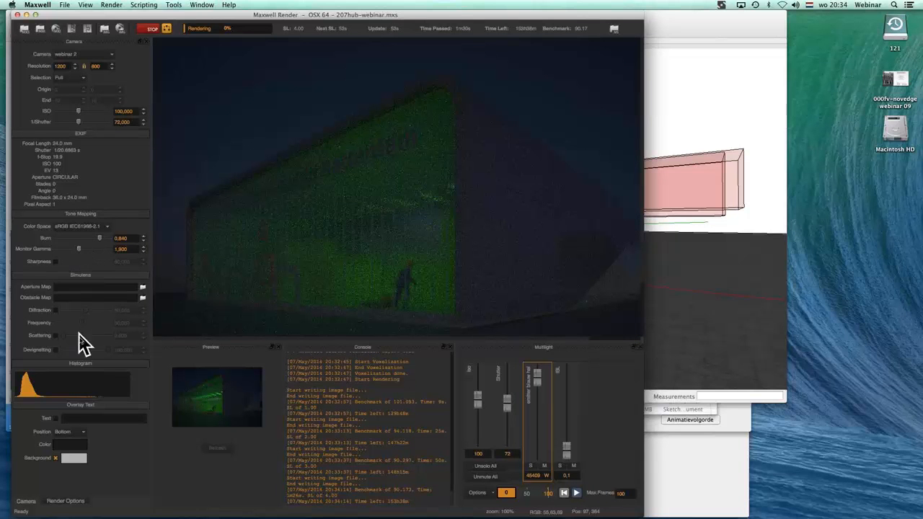
{"action": "left_click", "coordinate": [56, 349]}
{"action": "mouse_move", "coordinate": [70, 350]}
{"action": "left_mouse_down"}
{"action": "mouse_move", "coordinate": [109, 350]}
{"action": "mouse_move", "coordinate": [85, 351]}
{"action": "left_mouse_up"}
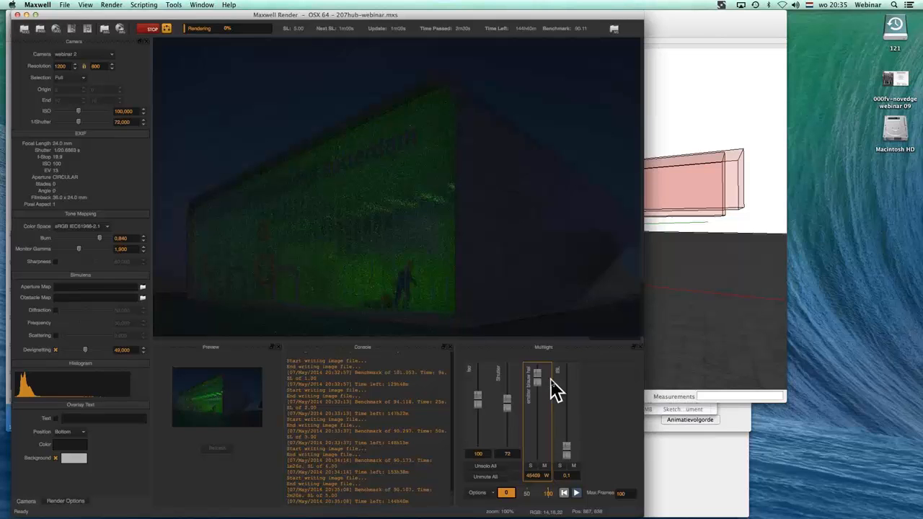
- Raise the emitter's intensity further in Multilight, and set the environment light to 0.2 and the shutter to 81
{"action": "mouse_move", "coordinate": [540, 381]}
{"action": "left_mouse_down"}
{"action": "mouse_move", "coordinate": [540, 394]}
{"action": "mouse_move", "coordinate": [538, 370]}
{"action": "left_mouse_up"}
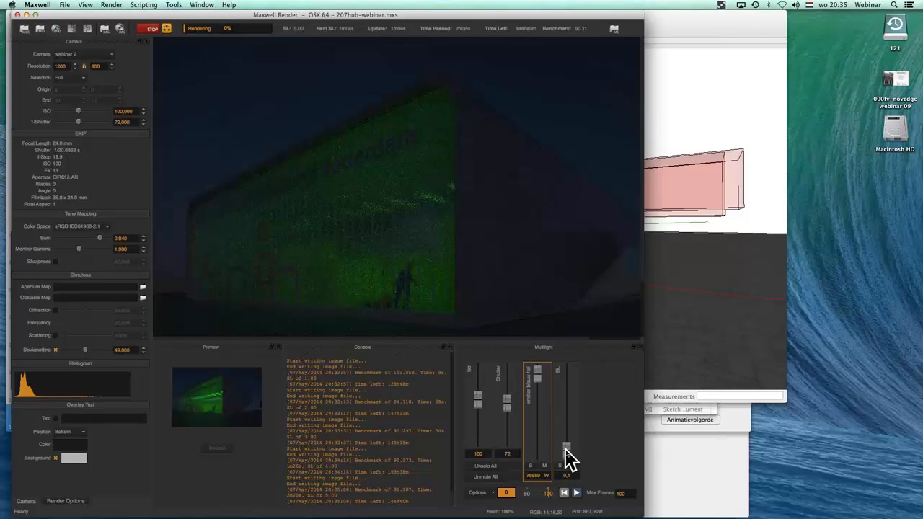
{"action": "left_click_drag", "start_coordinate": [568, 457], "coordinate": [568, 455]}
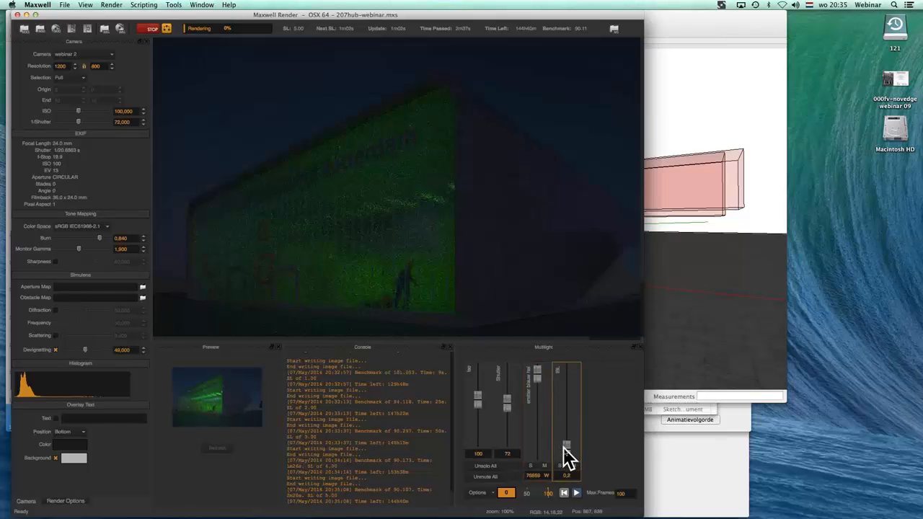
{"action": "left_click_drag", "start_coordinate": [503, 401], "coordinate": [508, 401]}
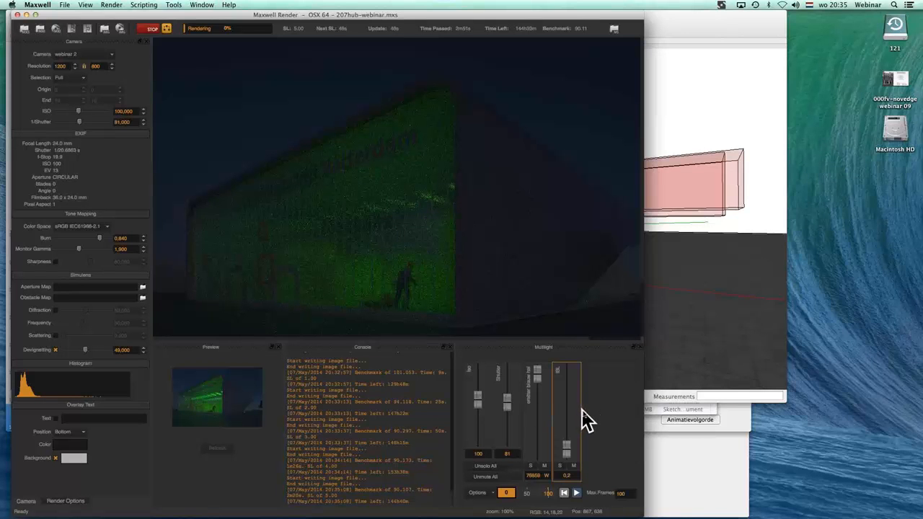
- Stop the render and quit Maxwell Render, then start a Maxwell Fire preview and place its window over the model's foreground
{"action": "left_click", "coordinate": [151, 36]}
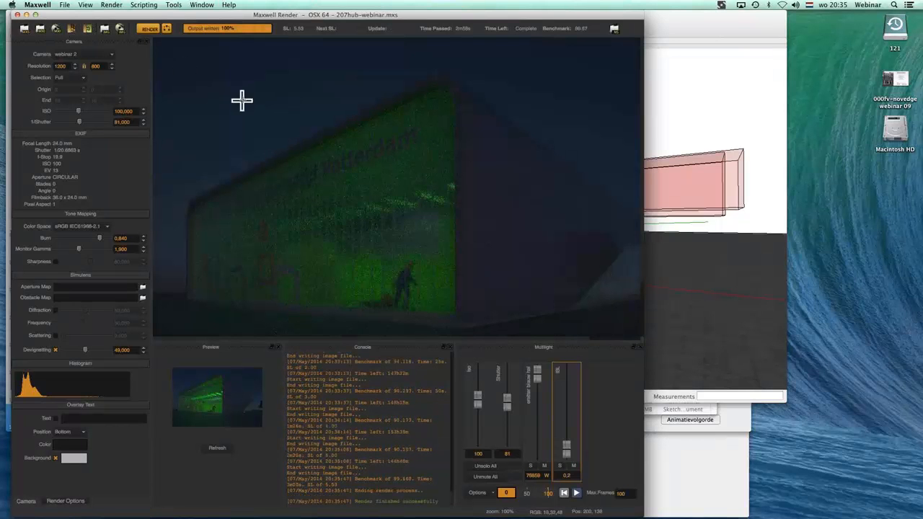
{"action": "key", "text": "super+q"}
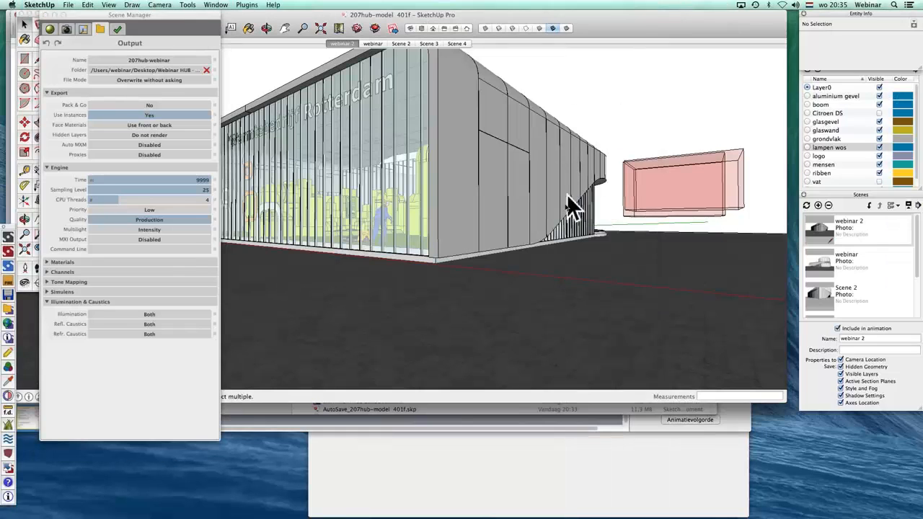
{"action": "left_click", "coordinate": [10, 288]}
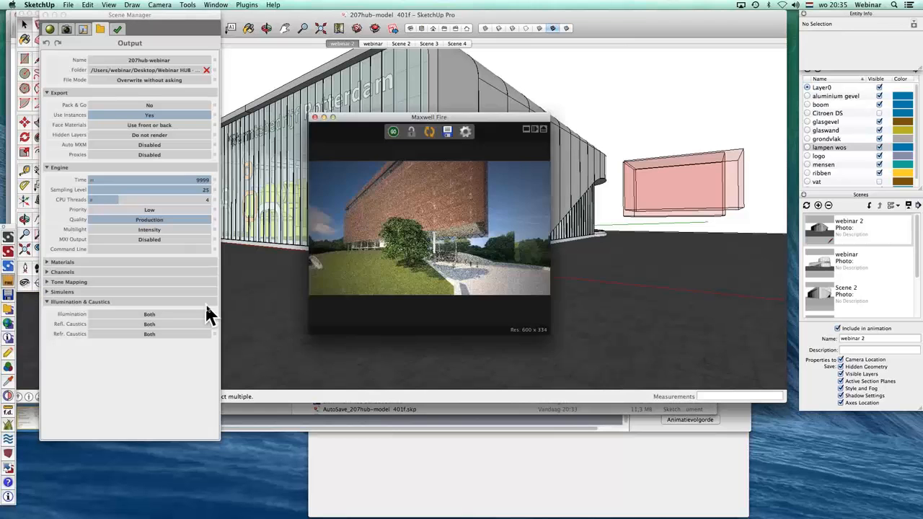
{"action": "left_click_drag", "start_coordinate": [478, 118], "coordinate": [403, 170]}
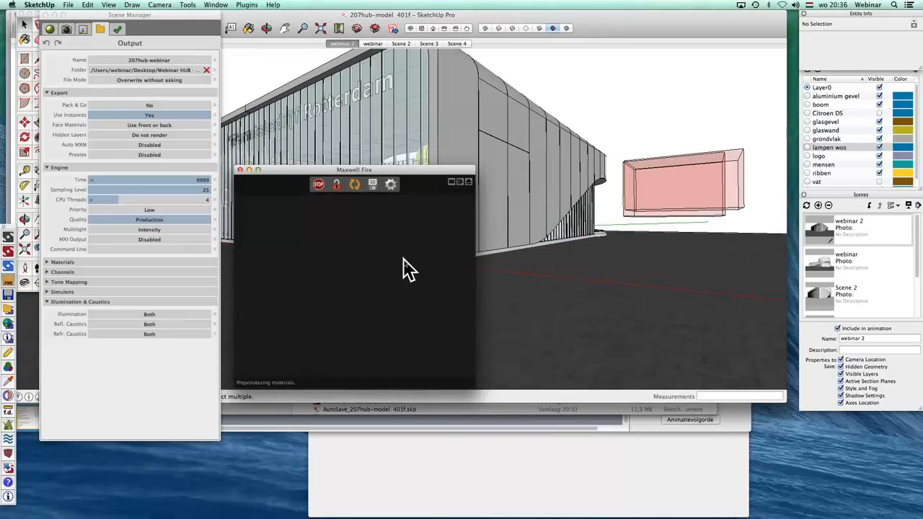
{"action": "left_click_drag", "start_coordinate": [426, 171], "coordinate": [555, 191]}
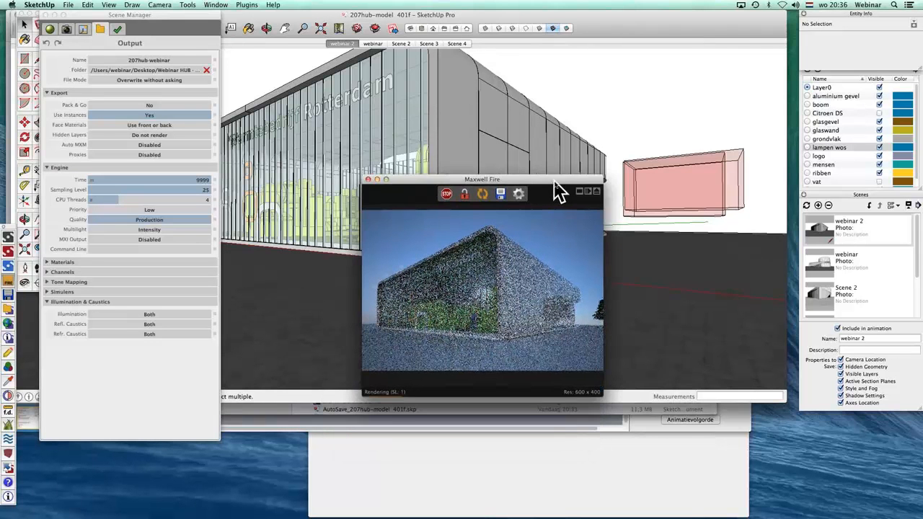
- Try a vertical lens shift of -7 in the Camera settings, set it to -19, and reposition the Fire window
{"action": "left_click", "coordinate": [66, 31]}
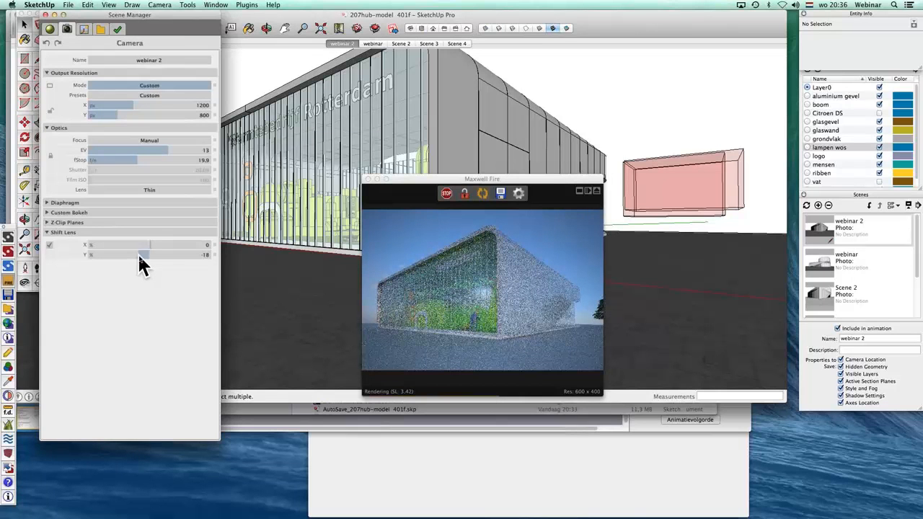
{"action": "left_click_drag", "start_coordinate": [139, 255], "coordinate": [145, 256]}
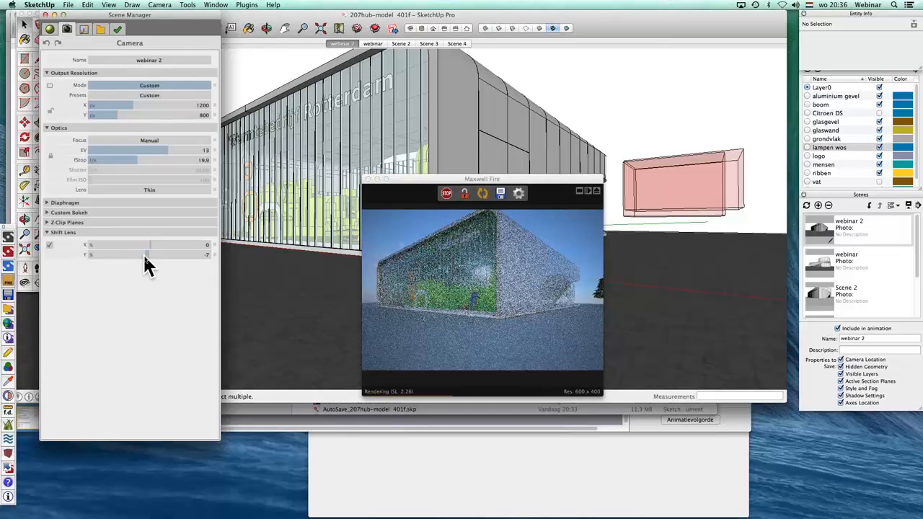
{"action": "left_click_drag", "start_coordinate": [145, 257], "coordinate": [138, 260]}
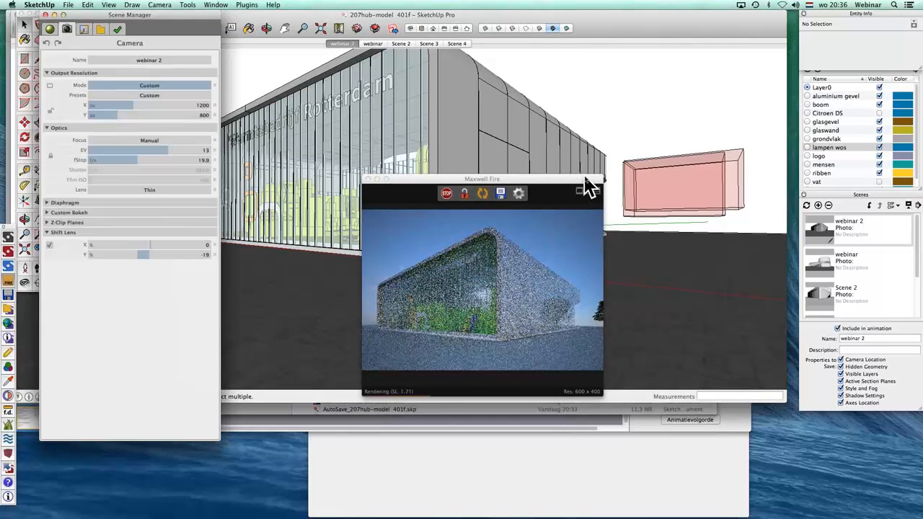
{"action": "left_click_drag", "start_coordinate": [586, 185], "coordinate": [513, 166]}
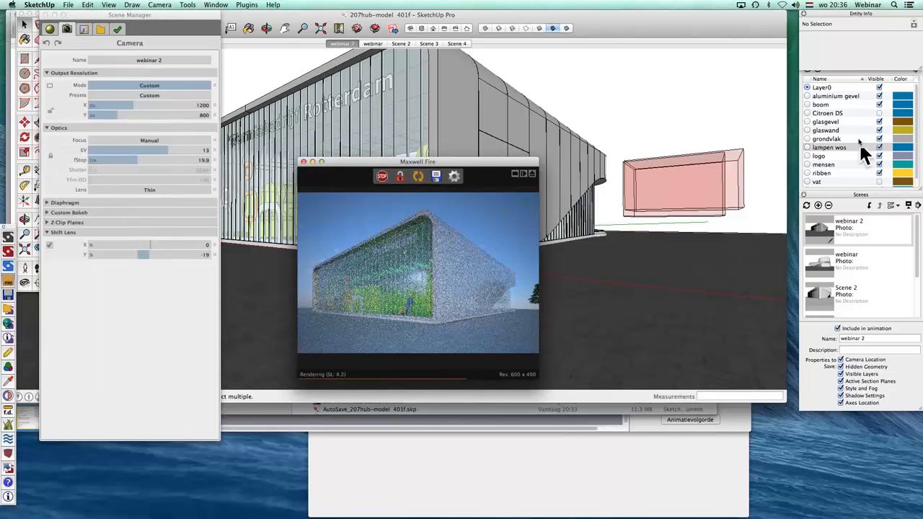
- Hide the boom layer, show the Citroen DS layer, and refresh the Fire preview with the car in view
{"action": "left_click", "coordinate": [879, 104]}
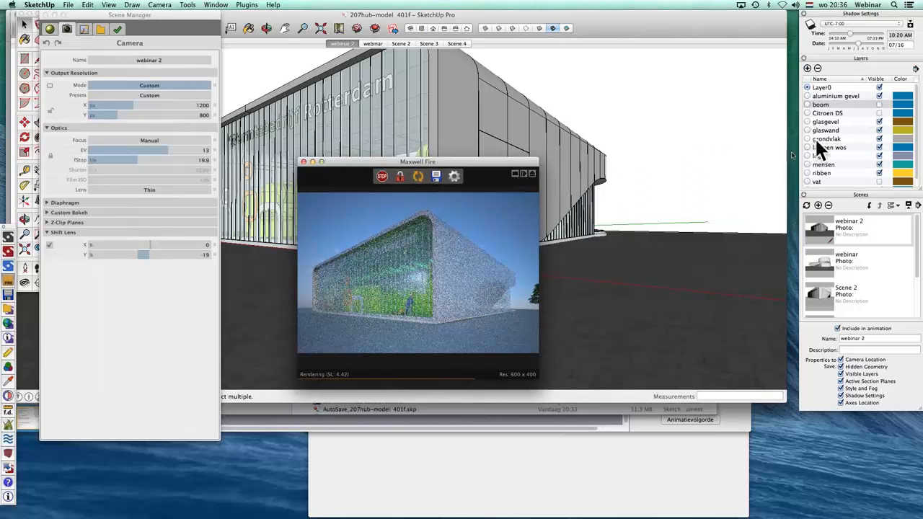
{"action": "left_click", "coordinate": [879, 114]}
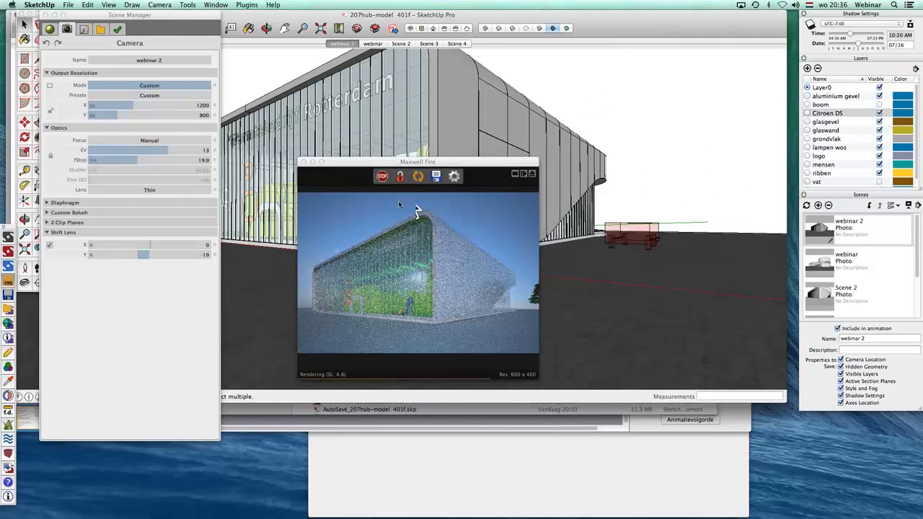
{"action": "left_click", "coordinate": [419, 176]}
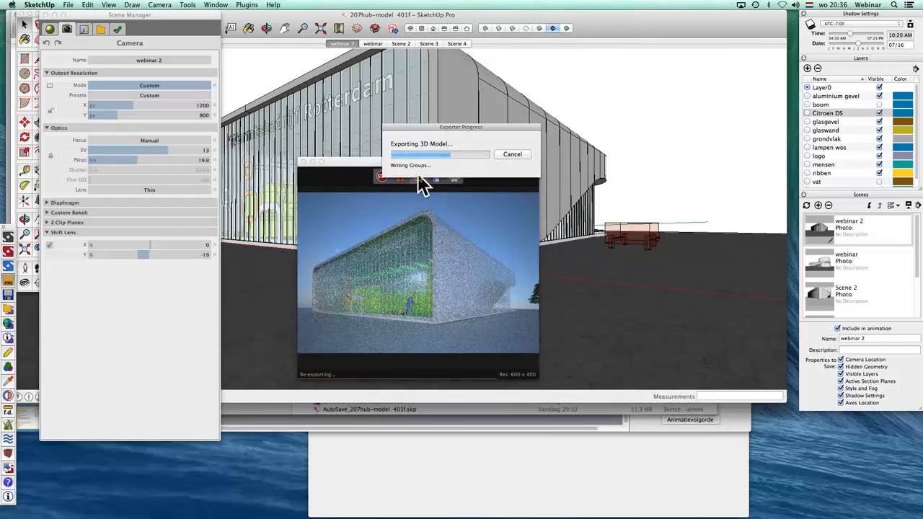
{"action": "left_click", "coordinate": [564, 93]}
{"action": "mouse_move", "coordinate": [564, 93]}
{"action": "middle_mouse_down"}
{"action": "mouse_move", "coordinate": [603, 237]}
{"action": "mouse_move", "coordinate": [529, 248]}
{"action": "mouse_move", "coordinate": [556, 161]}
{"action": "mouse_move", "coordinate": [530, 144]}
{"action": "mouse_move", "coordinate": [412, 185]}
{"action": "mouse_move", "coordinate": [522, 109]}
{"action": "middle_mouse_up"}
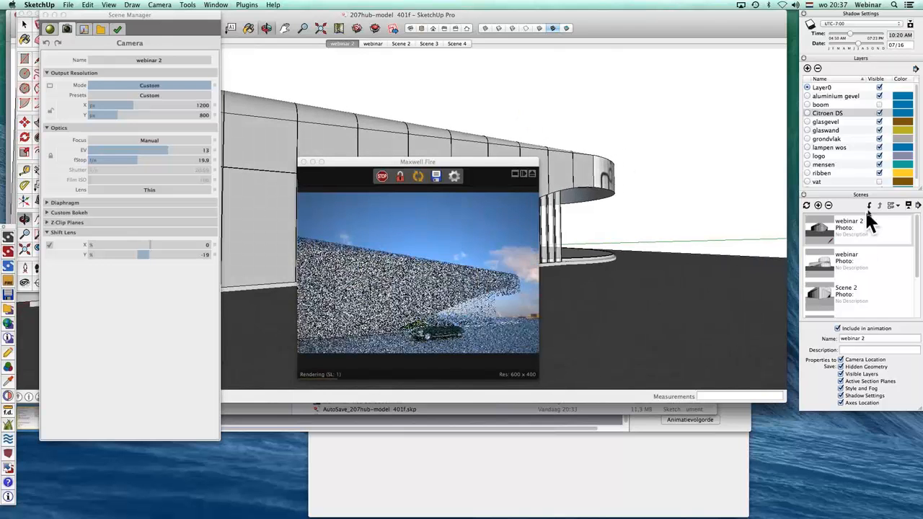
- Show the vat layer, refresh the Fire preview to include the drum, and enlarge and reposition the Fire window
{"action": "left_click", "coordinate": [878, 182]}
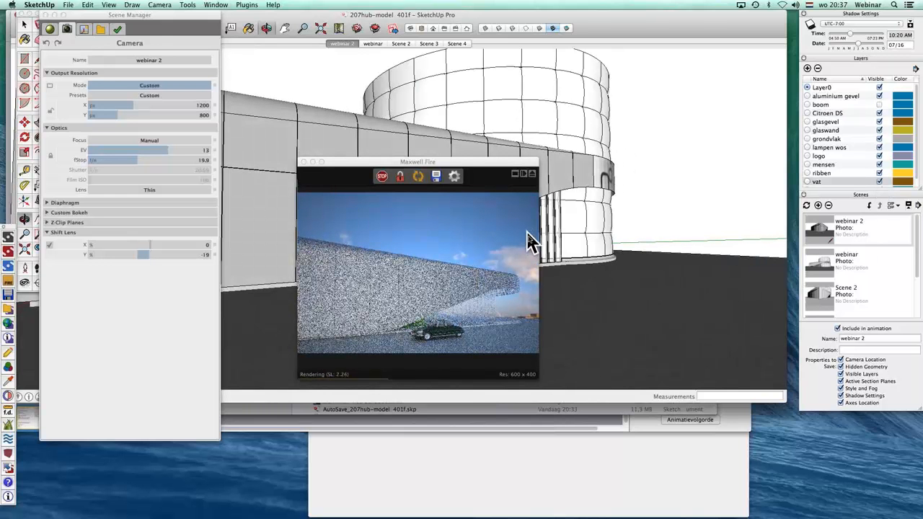
{"action": "left_click_drag", "start_coordinate": [510, 163], "coordinate": [321, 176]}
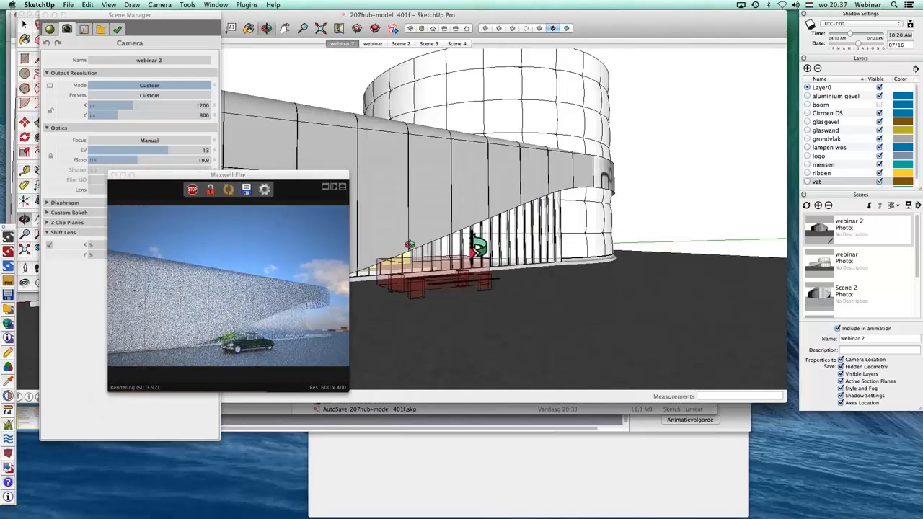
{"action": "left_click", "coordinate": [228, 191]}
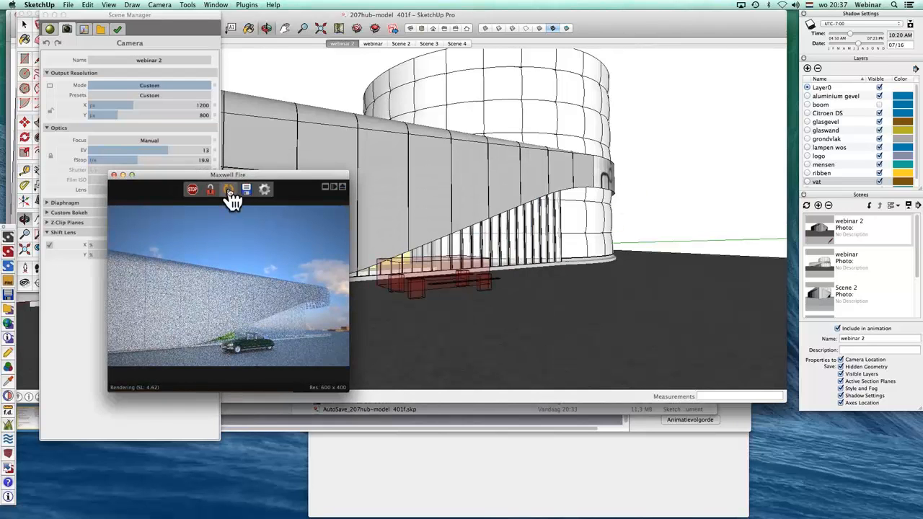
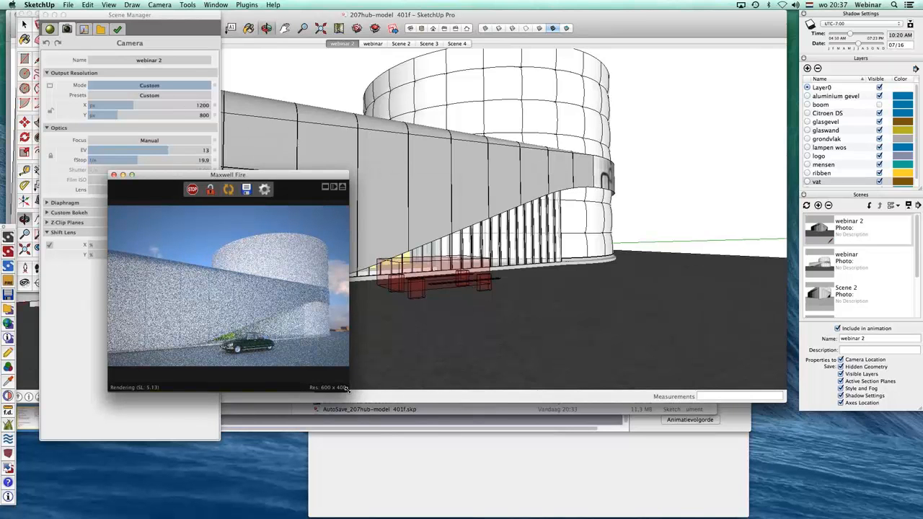
{"action": "left_click_drag", "start_coordinate": [346, 388], "coordinate": [430, 487]}
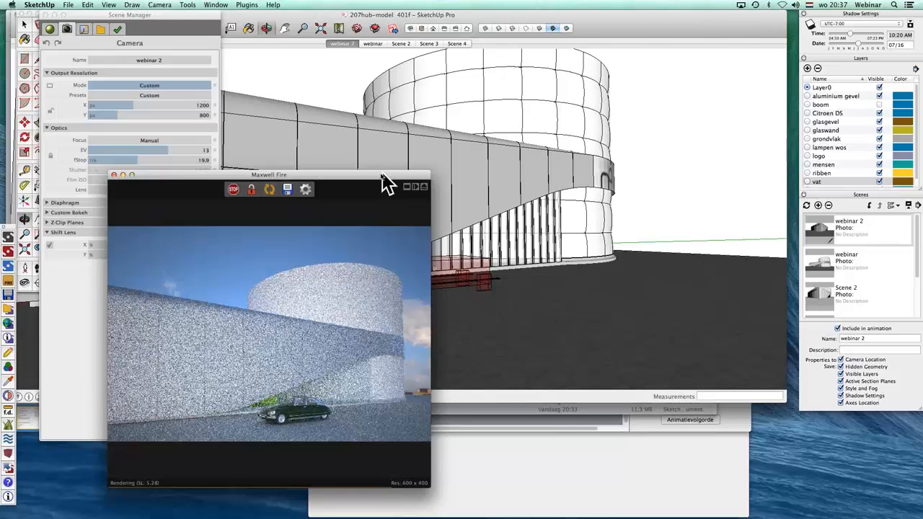
{"action": "left_click_drag", "start_coordinate": [382, 176], "coordinate": [299, 166]}
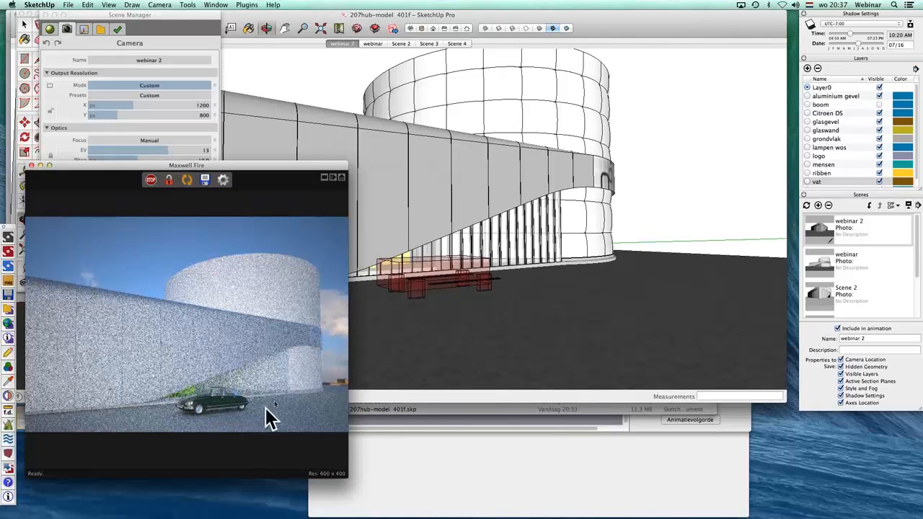
- Hide the lampen wos layer and frame the drum's perforated cladding up close in the Fire preview
{"action": "left_click", "coordinate": [114, 5]}
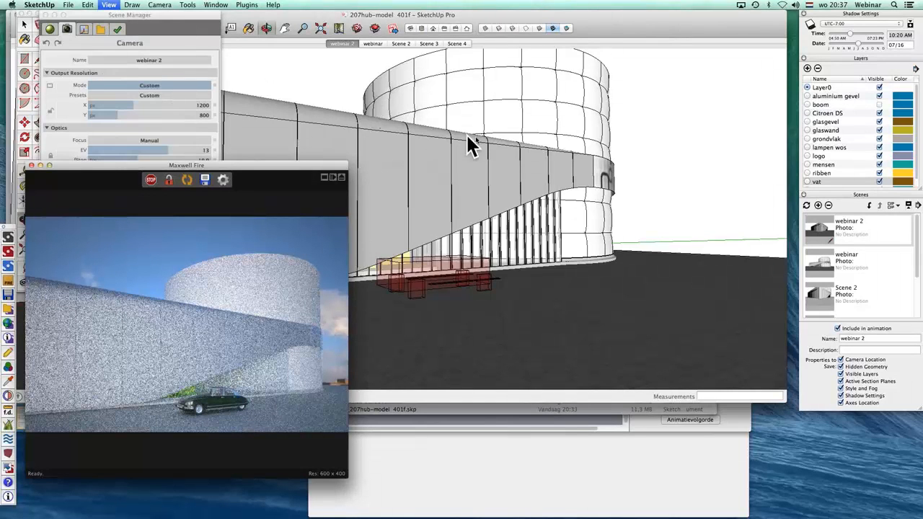
{"action": "middle_click_drag", "start_coordinate": [622, 134], "coordinate": [497, 272]}
{"action": "left_click", "coordinate": [878, 147]}
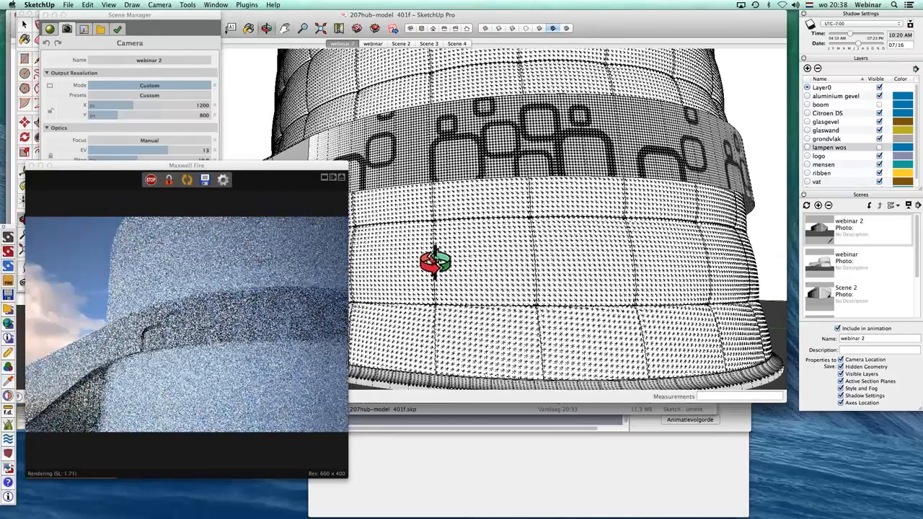
{"action": "scroll", "coordinate": [434, 263], "scroll_direction": "down", "scroll_amount": 2}
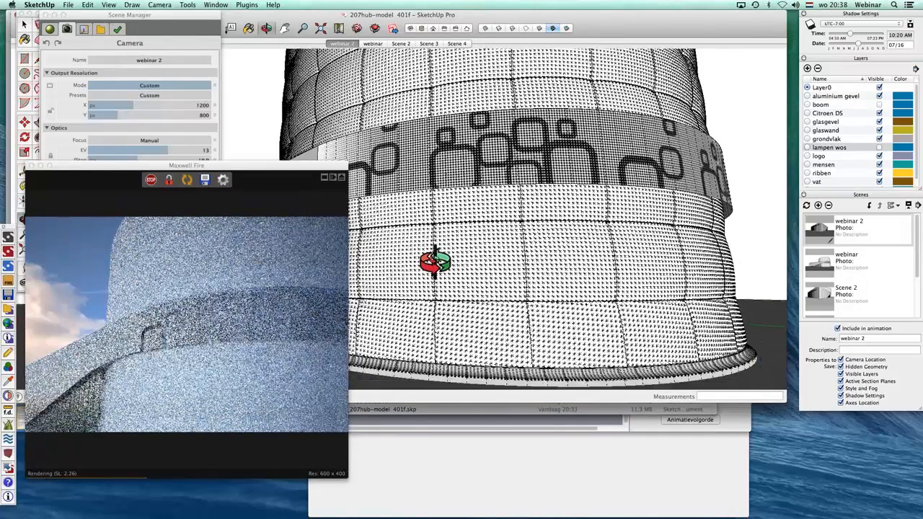
{"action": "mouse_move", "coordinate": [434, 263]}
{"action": "middle_mouse_down"}
{"action": "mouse_move", "coordinate": [445, 275]}
{"action": "mouse_move", "coordinate": [440, 288]}
{"action": "mouse_move", "coordinate": [488, 264]}
{"action": "mouse_move", "coordinate": [474, 284]}
{"action": "middle_mouse_up"}
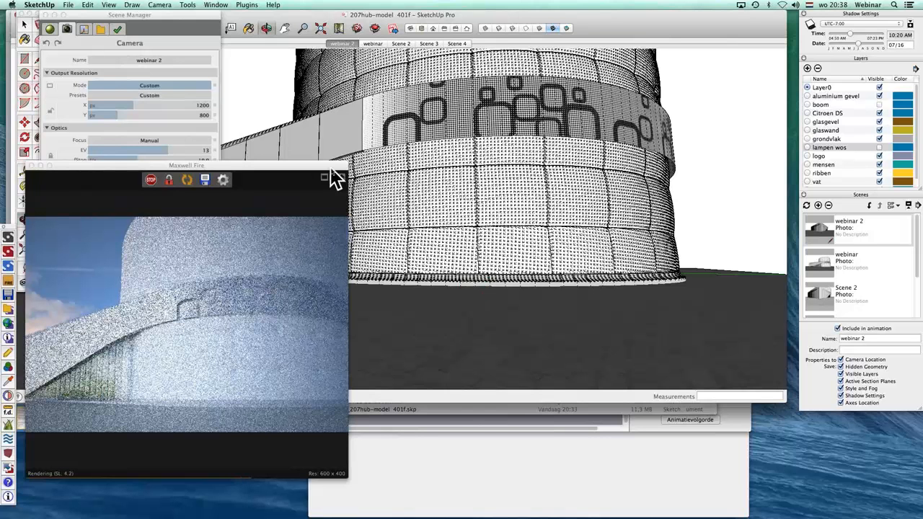
- Set the camera's focal distance from a point on the drum's facade, then from a distant point in the background
{"action": "left_click_drag", "start_coordinate": [331, 172], "coordinate": [593, 195]}
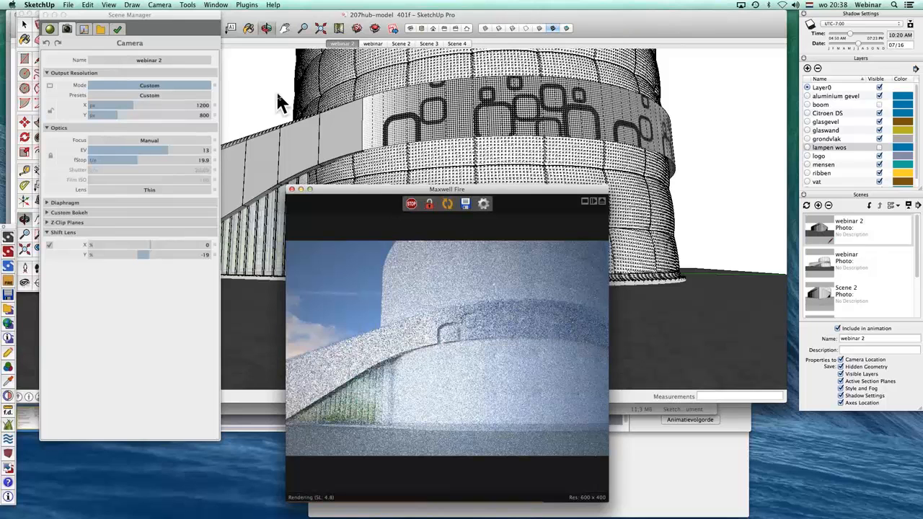
{"action": "scroll", "coordinate": [482, 143], "scroll_direction": "up", "scroll_amount": 2}
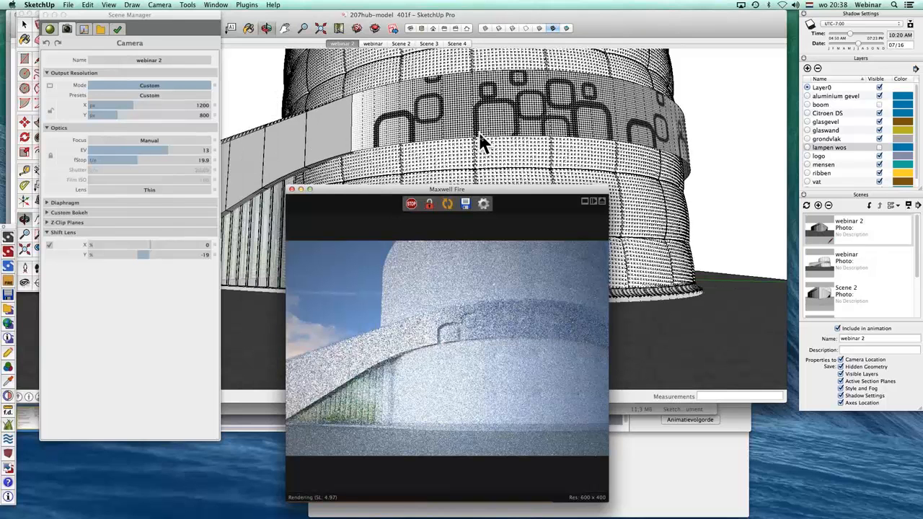
{"action": "scroll", "coordinate": [482, 143], "scroll_direction": "up", "scroll_amount": 2}
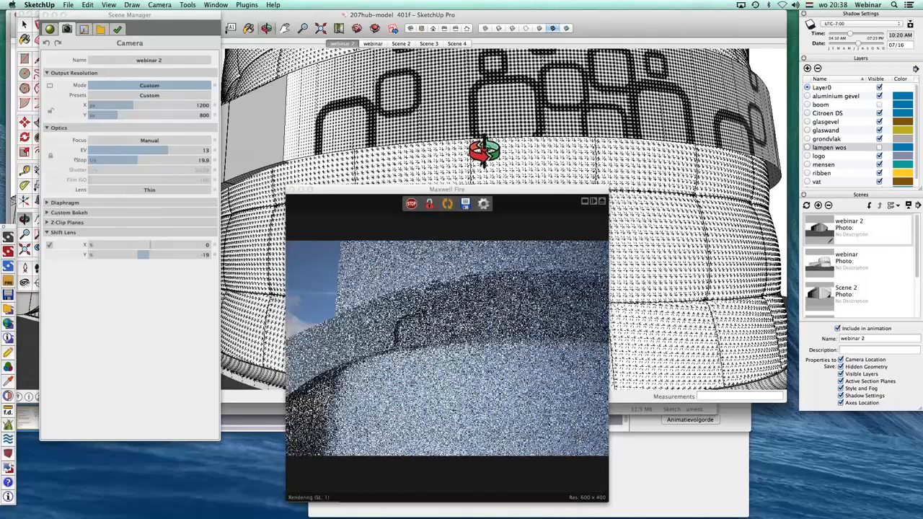
{"action": "middle_click_drag", "start_coordinate": [482, 151], "coordinate": [325, 260]}
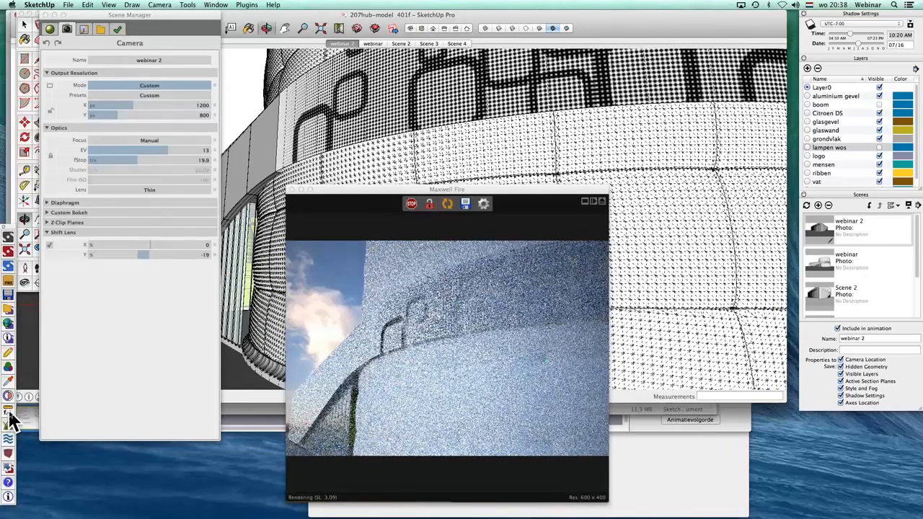
{"action": "left_click", "coordinate": [8, 412]}
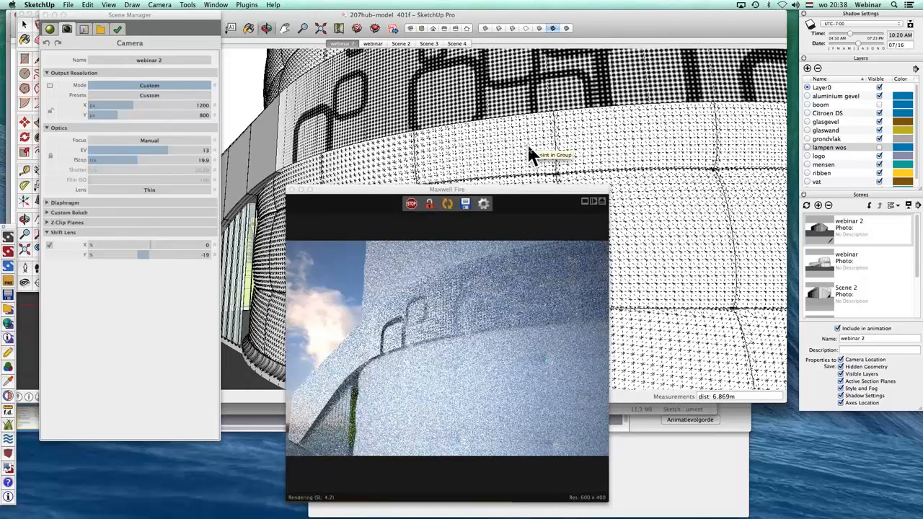
{"action": "left_click", "coordinate": [528, 147]}
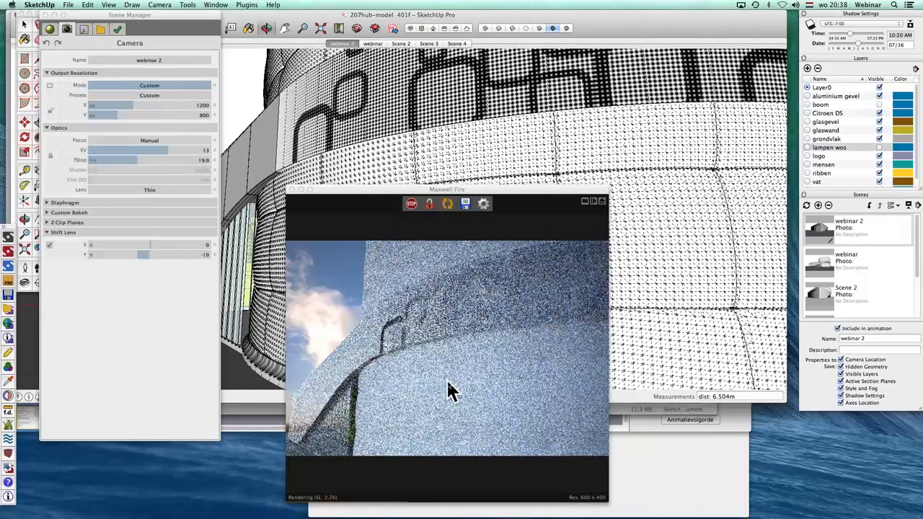
{"action": "left_click", "coordinate": [245, 81]}
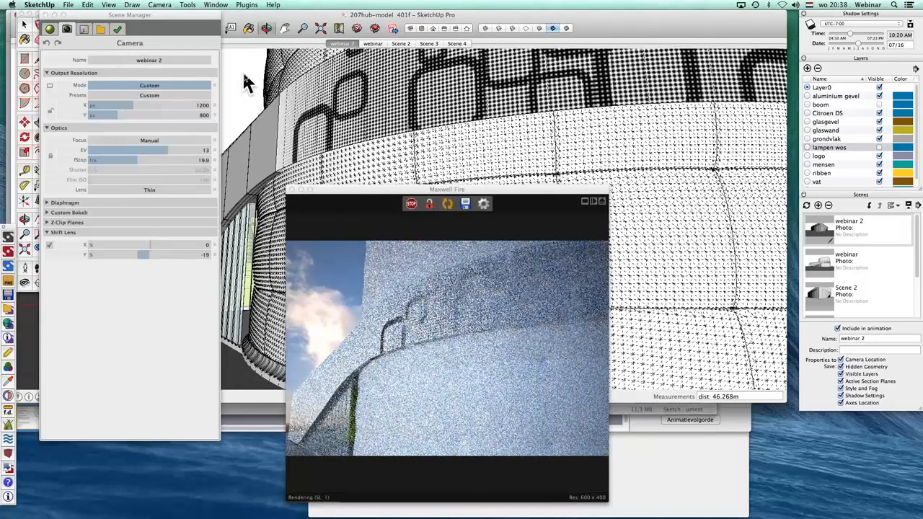
{"action": "key", "text": "space"}
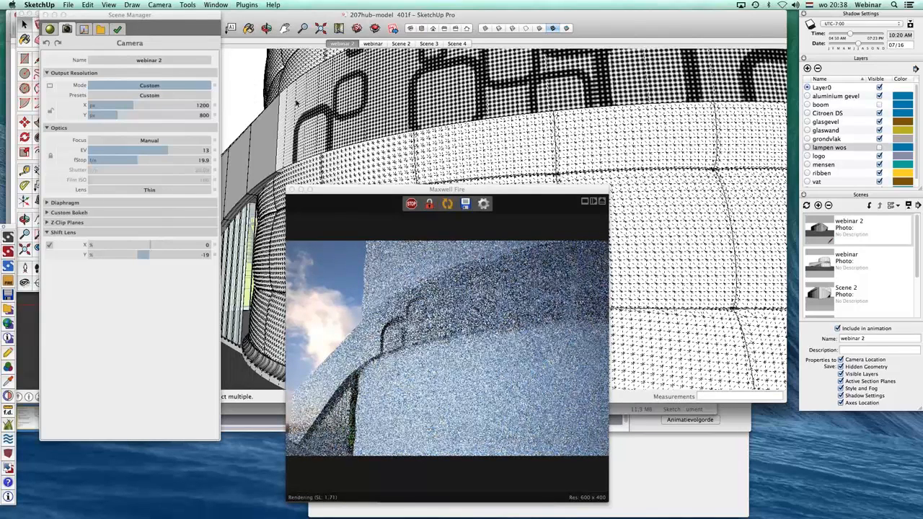
- Select the drum's perforated cladding, inspect its lower edge, and reset the camera's vertical lens shift to 0
{"action": "left_click", "coordinate": [366, 144]}
{"action": "left_click", "coordinate": [366, 144]}
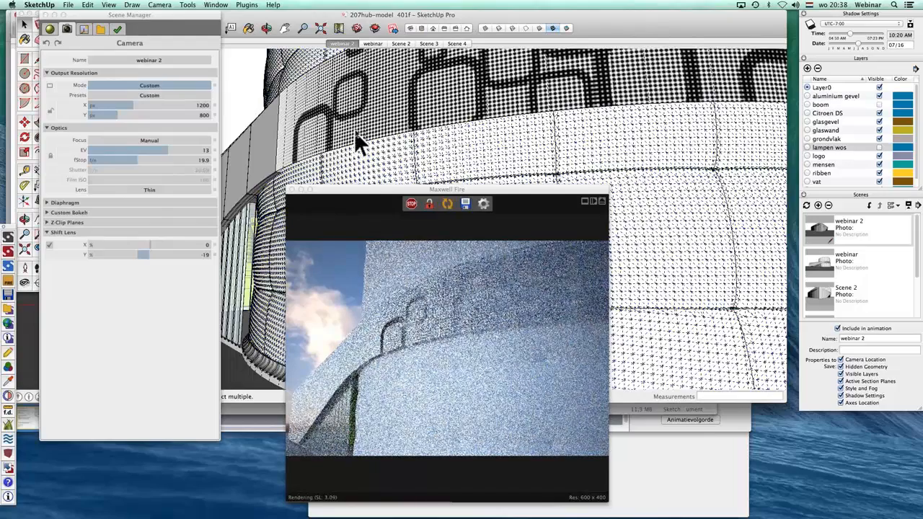
{"action": "key", "text": "h"}
{"action": "mouse_move", "coordinate": [394, 150]}
{"action": "left_mouse_down"}
{"action": "mouse_move", "coordinate": [423, 85]}
{"action": "mouse_move", "coordinate": [482, 72]}
{"action": "left_mouse_up"}
{"action": "key", "text": "o"}
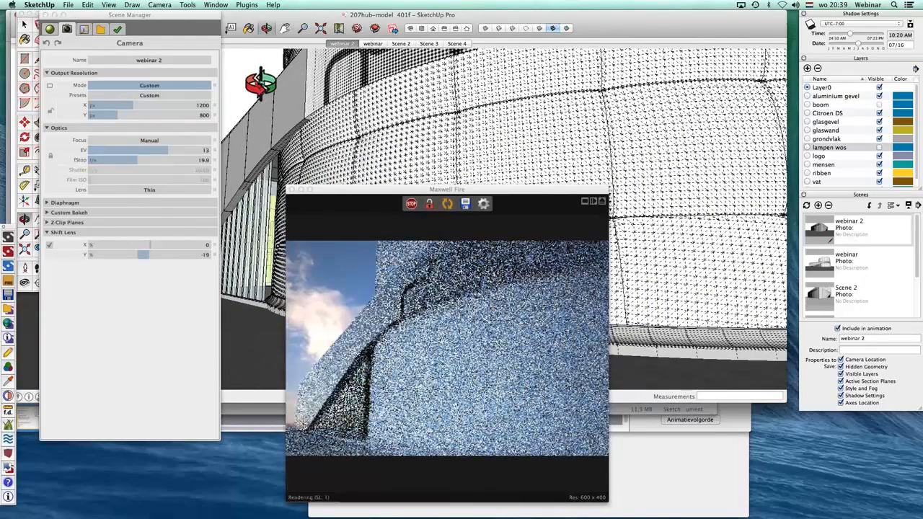
{"action": "left_click_drag", "start_coordinate": [260, 85], "coordinate": [333, 128]}
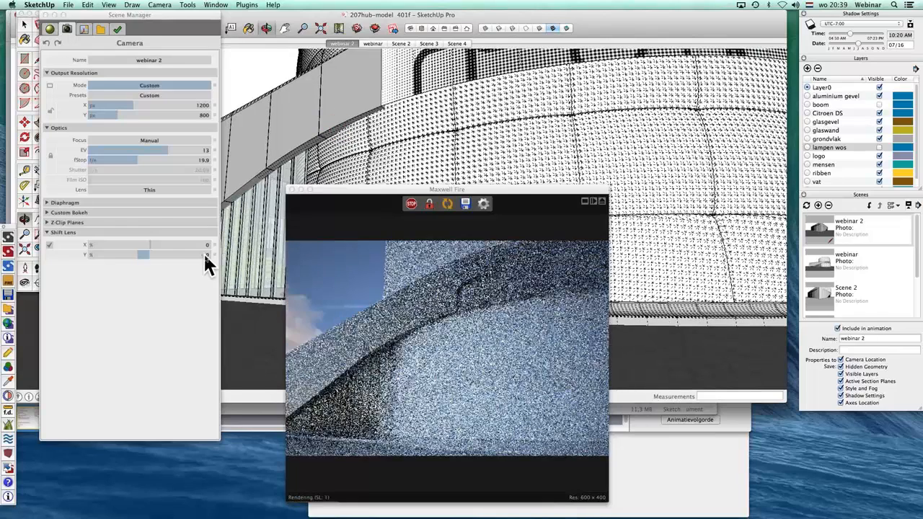
{"action": "double_click", "coordinate": [205, 255]}
{"action": "type", "text": "0"}
{"action": "key", "text": "Tab"}
{"action": "left_click", "coordinate": [330, 100]}
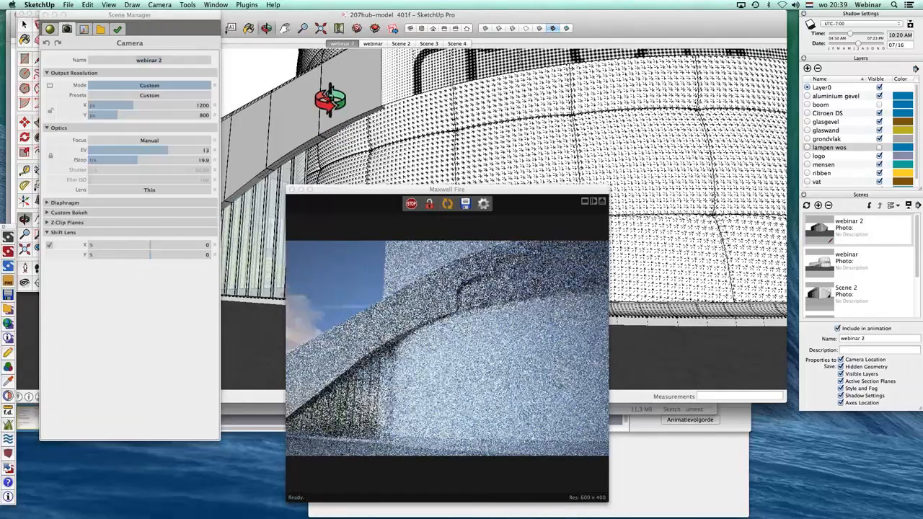
- Frame the car with the whole drum behind it in the Fire preview, and move the preview window clear of the drum
{"action": "mouse_move", "coordinate": [329, 101]}
{"action": "left_mouse_down"}
{"action": "mouse_move", "coordinate": [315, 103]}
{"action": "mouse_move", "coordinate": [300, 126]}
{"action": "mouse_move", "coordinate": [419, 144]}
{"action": "mouse_move", "coordinate": [344, 159]}
{"action": "mouse_move", "coordinate": [428, 168]}
{"action": "mouse_move", "coordinate": [350, 156]}
{"action": "mouse_move", "coordinate": [437, 159]}
{"action": "mouse_move", "coordinate": [484, 179]}
{"action": "mouse_move", "coordinate": [429, 199]}
{"action": "mouse_move", "coordinate": [216, 238]}
{"action": "mouse_move", "coordinate": [567, 253]}
{"action": "left_mouse_up"}
{"action": "scroll", "coordinate": [398, 112], "scroll_direction": "down", "scroll_amount": 1}
{"action": "mouse_move", "coordinate": [398, 112]}
{"action": "left_mouse_down", "text": "shift"}
{"action": "mouse_move", "coordinate": [346, 154]}
{"action": "mouse_move", "coordinate": [423, 190]}
{"action": "mouse_move", "coordinate": [320, 175]}
{"action": "mouse_move", "coordinate": [401, 194]}
{"action": "mouse_move", "coordinate": [395, 185]}
{"action": "left_mouse_up", "text": "shift"}
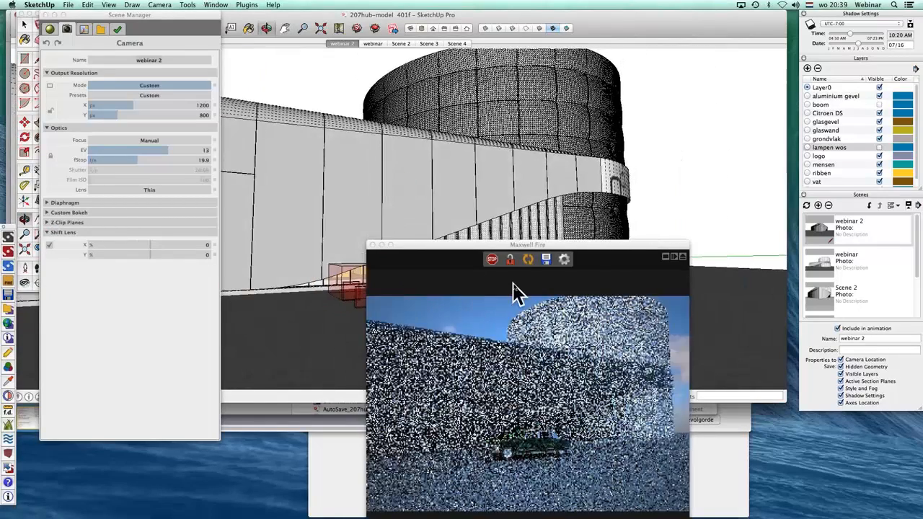
{"action": "left_click_drag", "start_coordinate": [520, 247], "coordinate": [179, 167]}
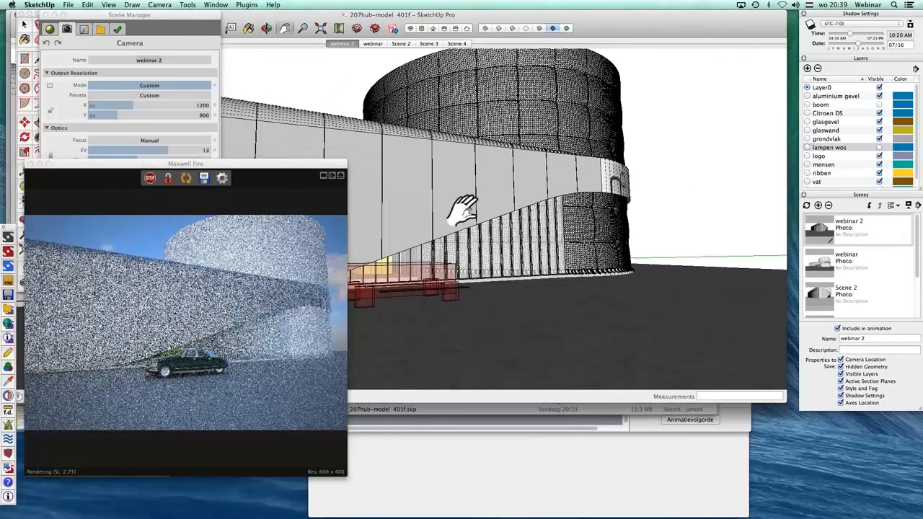
{"action": "left_click_drag", "start_coordinate": [462, 210], "coordinate": [476, 255]}
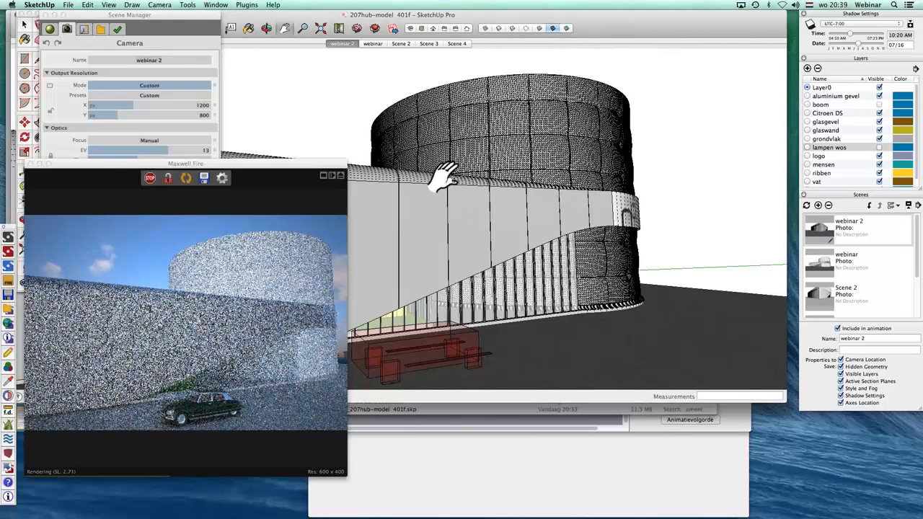
{"action": "key", "text": "o"}
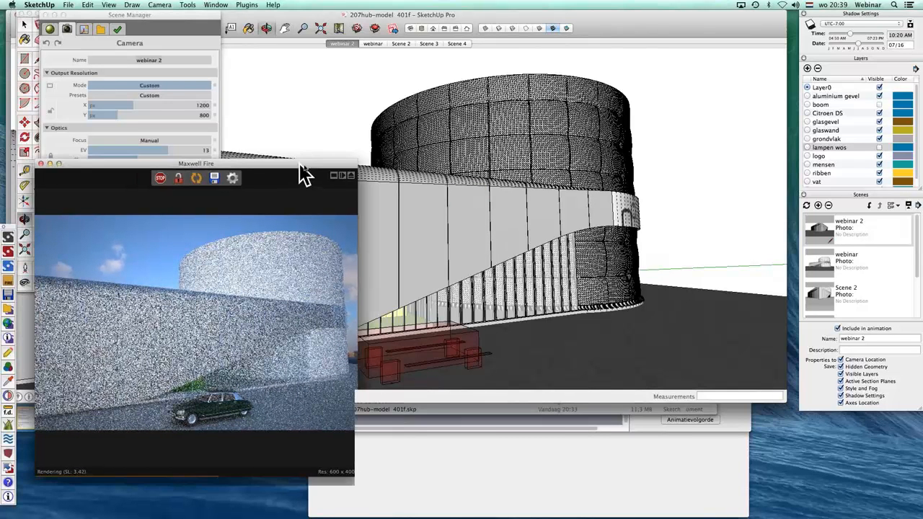
{"action": "left_click", "coordinate": [408, 207]}
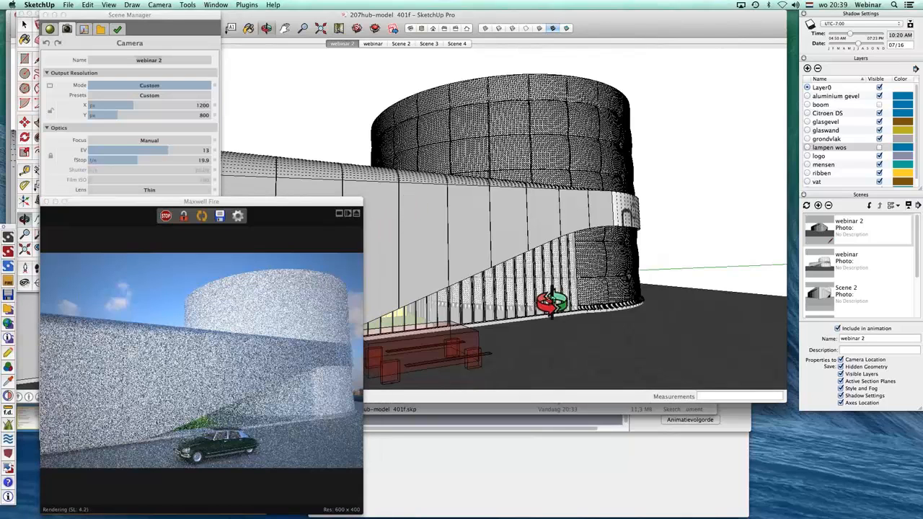
- Reframe the camera view on the drum's patterned band and place the Fire window over the model's foreground
{"action": "mouse_move", "coordinate": [552, 304]}
{"action": "left_mouse_down"}
{"action": "mouse_move", "coordinate": [517, 303]}
{"action": "mouse_move", "coordinate": [560, 305]}
{"action": "mouse_move", "coordinate": [497, 301]}
{"action": "left_mouse_up"}
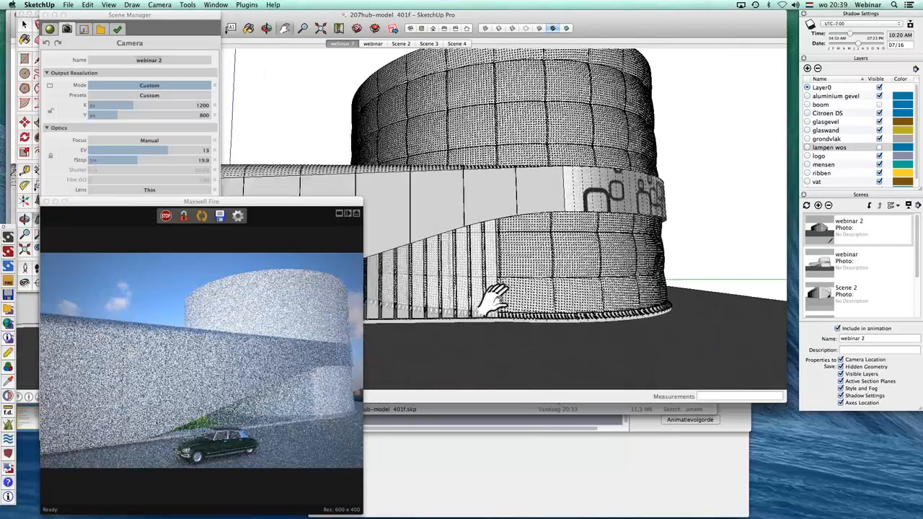
{"action": "mouse_move", "coordinate": [565, 299]}
{"action": "left_mouse_down"}
{"action": "mouse_move", "coordinate": [524, 298]}
{"action": "mouse_move", "coordinate": [543, 287]}
{"action": "mouse_move", "coordinate": [490, 274]}
{"action": "mouse_move", "coordinate": [466, 282]}
{"action": "mouse_move", "coordinate": [513, 276]}
{"action": "mouse_move", "coordinate": [501, 274]}
{"action": "mouse_move", "coordinate": [497, 301]}
{"action": "left_mouse_up"}
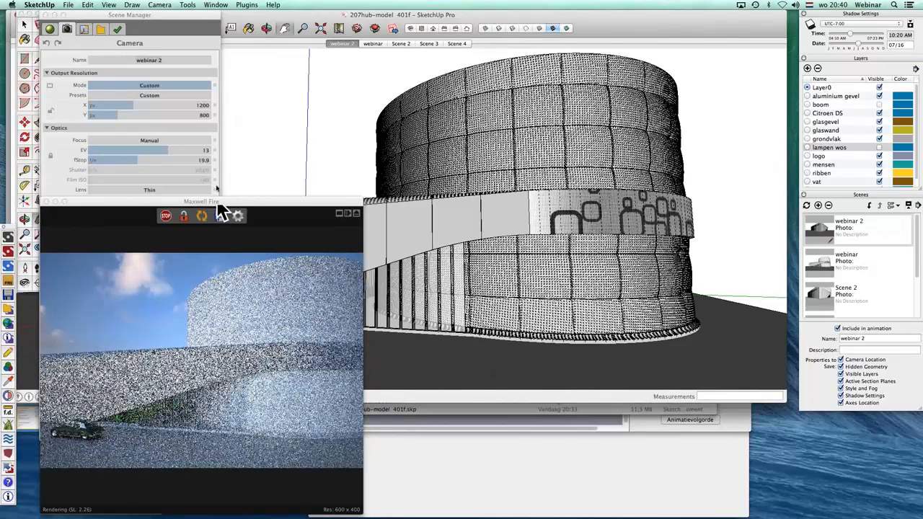
{"action": "left_click_drag", "start_coordinate": [219, 205], "coordinate": [432, 85]}
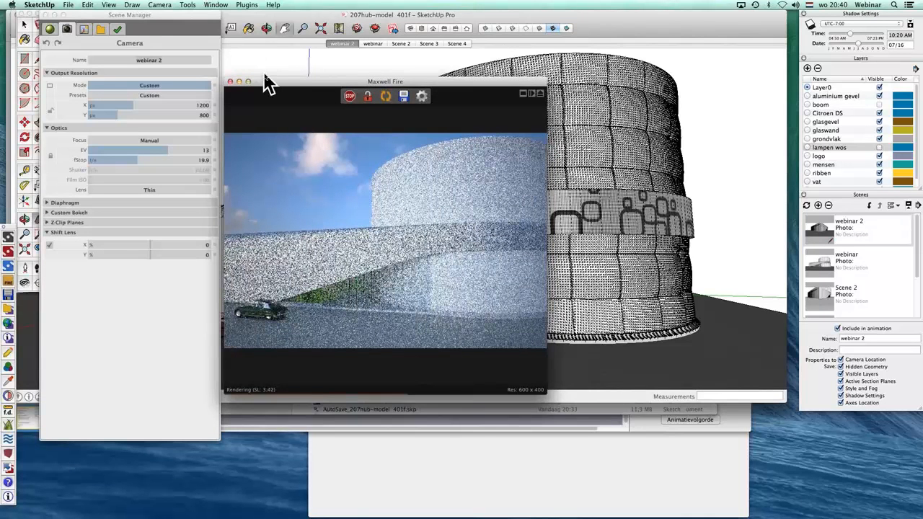
{"action": "left_click_drag", "start_coordinate": [264, 82], "coordinate": [339, 189]}
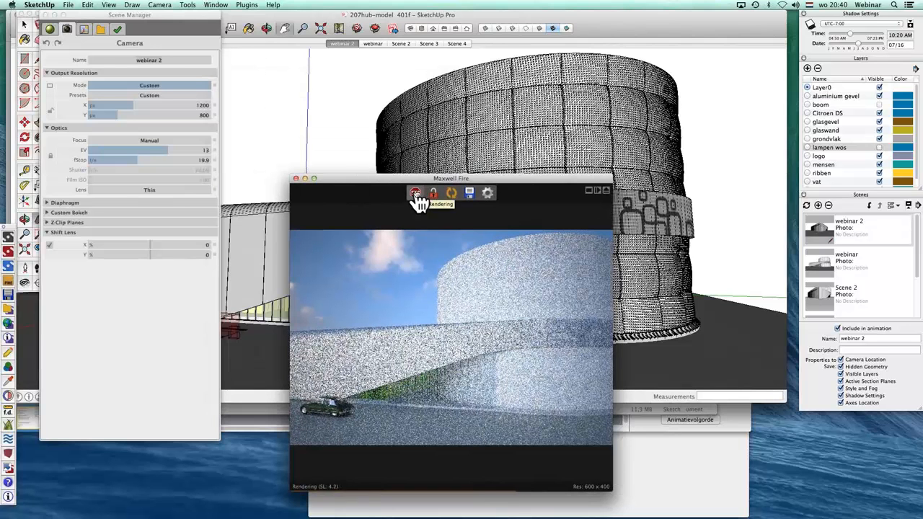
- Stop the Fire preview, then sample the low wing's cladding material and show its titanium entry in the Scene Manager
{"action": "left_click", "coordinate": [416, 195]}
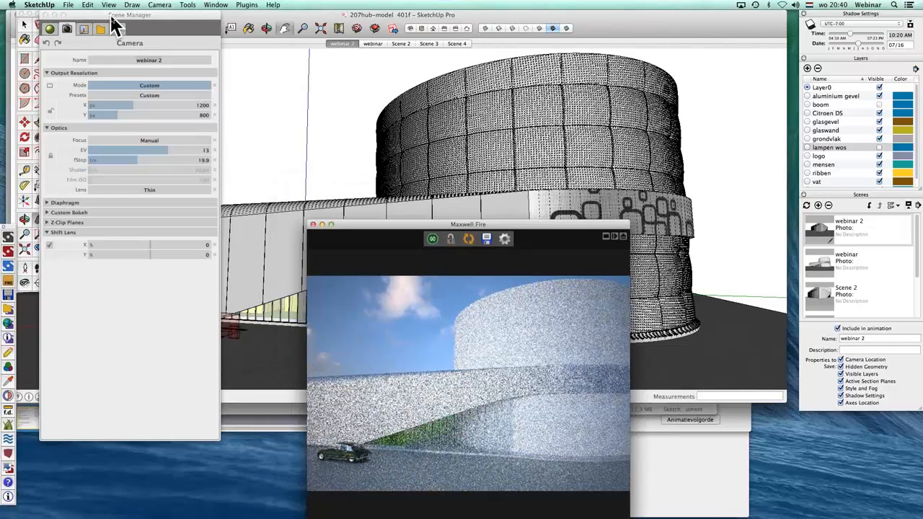
{"action": "left_click_drag", "start_coordinate": [112, 20], "coordinate": [126, 20]}
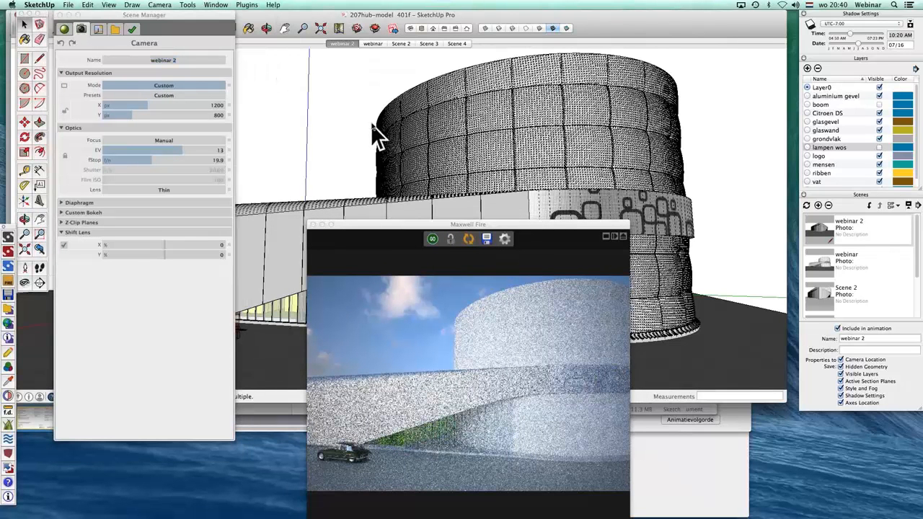
{"action": "key", "text": "b"}
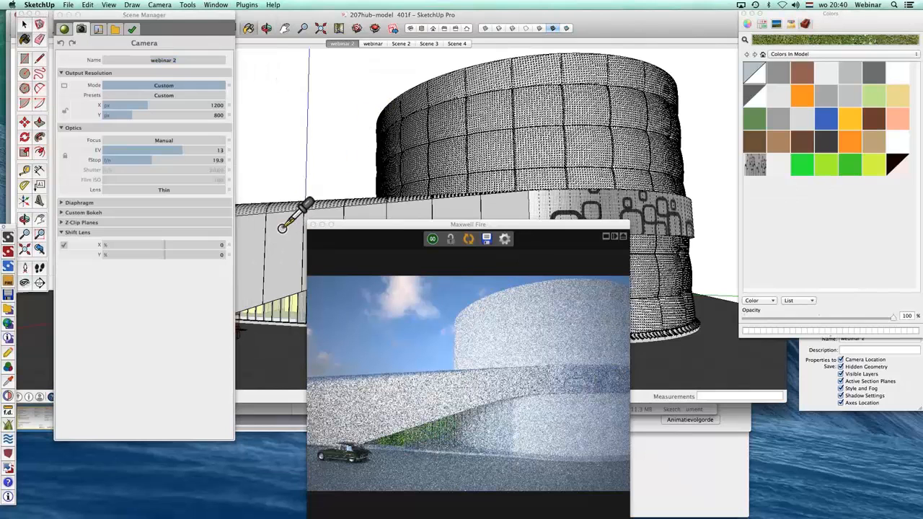
{"action": "left_click", "coordinate": [282, 229], "text": "super"}
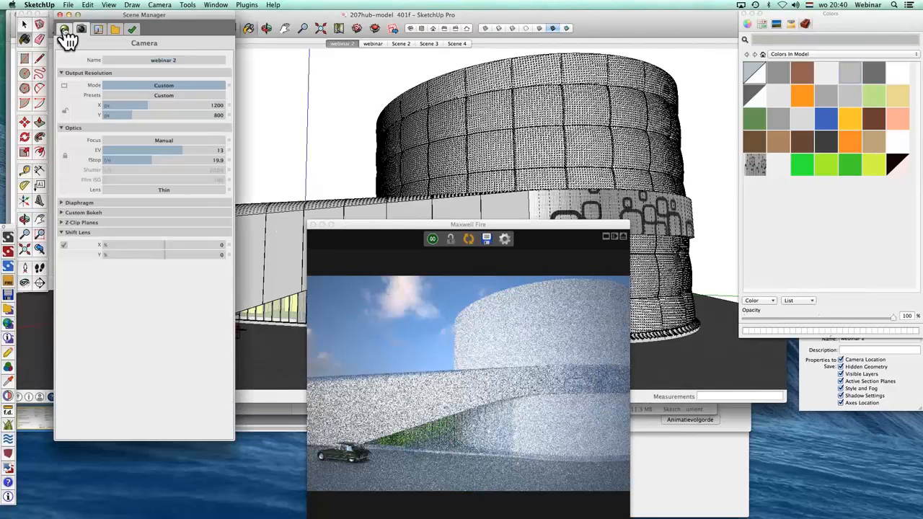
{"action": "left_click", "coordinate": [64, 30]}
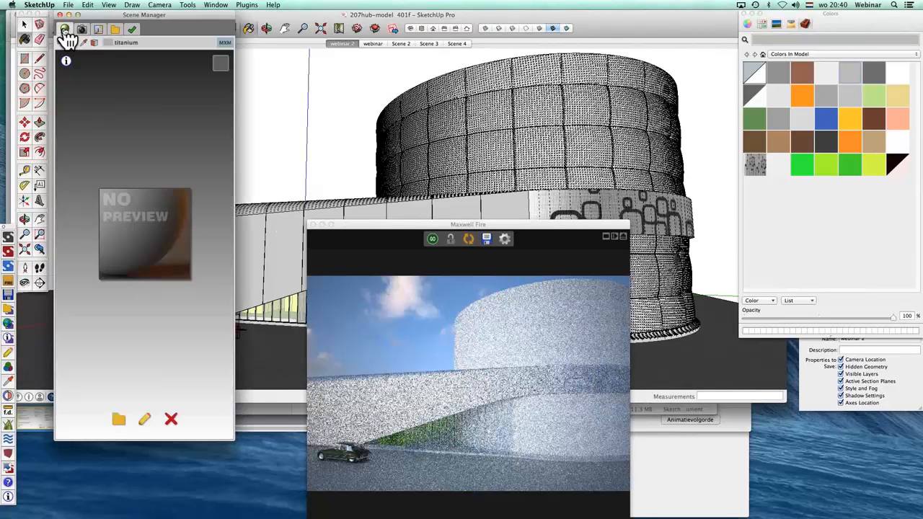
- Open the titanium material's linked MXM in the Maxwell Material Editor and reposition the editor window over the model
{"action": "left_click", "coordinate": [258, 127]}
{"action": "key", "text": "z"}
{"action": "key", "text": "space"}
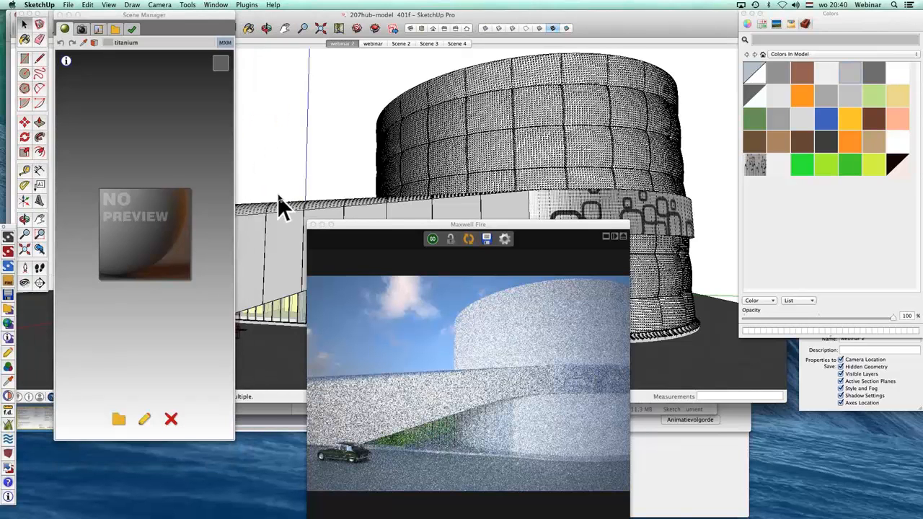
{"action": "key", "text": "b"}
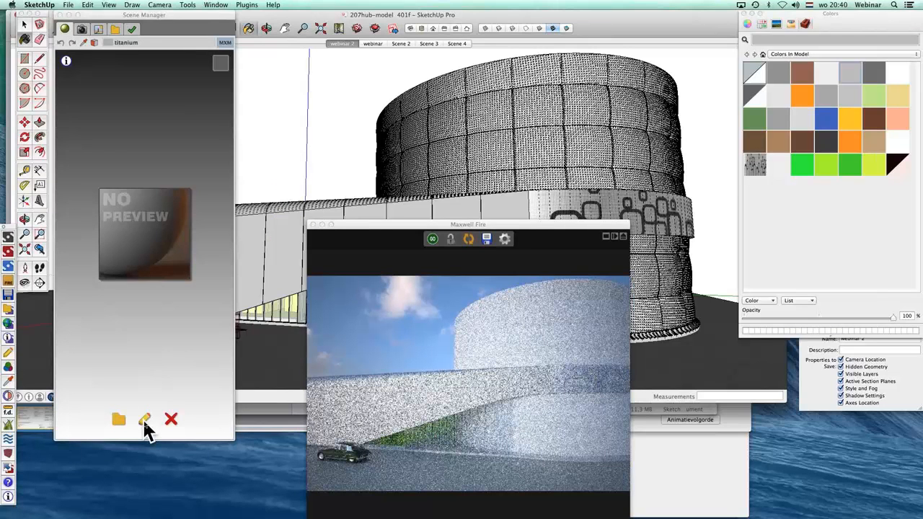
{"action": "left_click", "coordinate": [858, 27]}
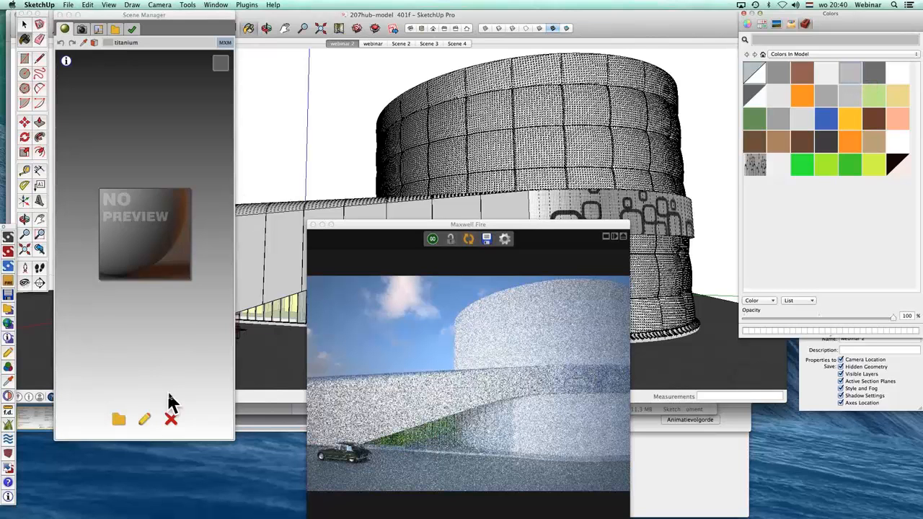
{"action": "left_click", "coordinate": [146, 420]}
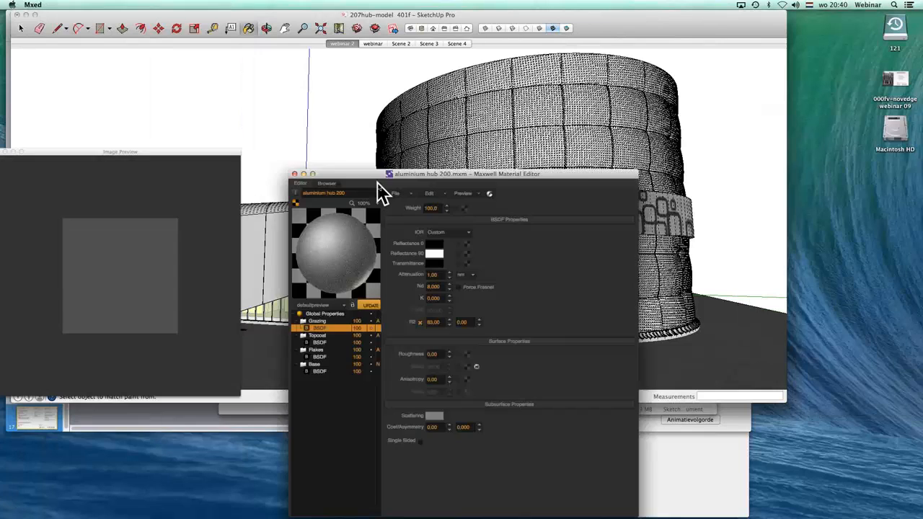
{"action": "left_click_drag", "start_coordinate": [377, 179], "coordinate": [323, 63]}
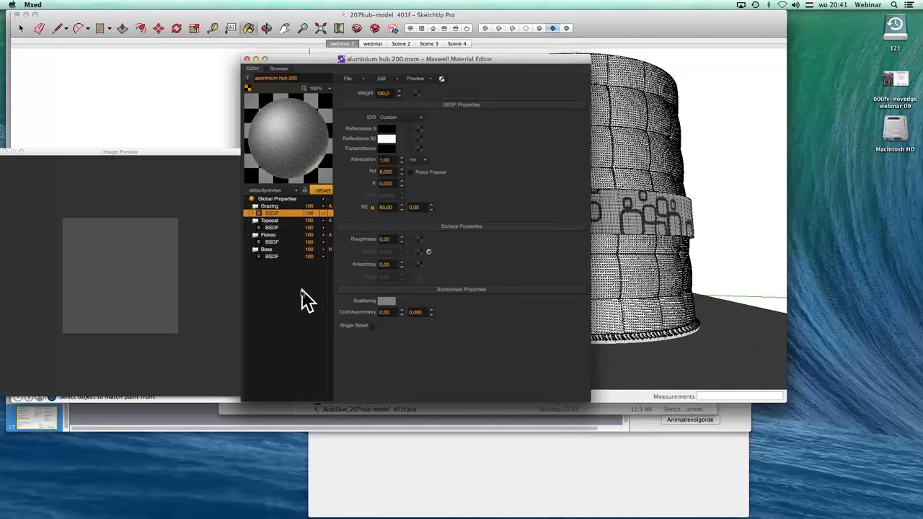
- Examine the Topcoat, Flakes and Base layers of the aluminium hub 200 material
{"action": "left_click", "coordinate": [275, 219]}
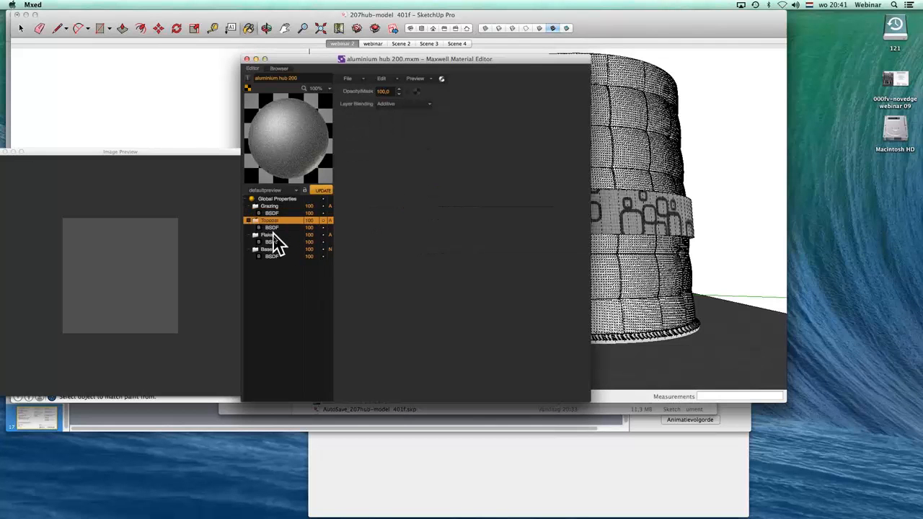
{"action": "left_click", "coordinate": [274, 235]}
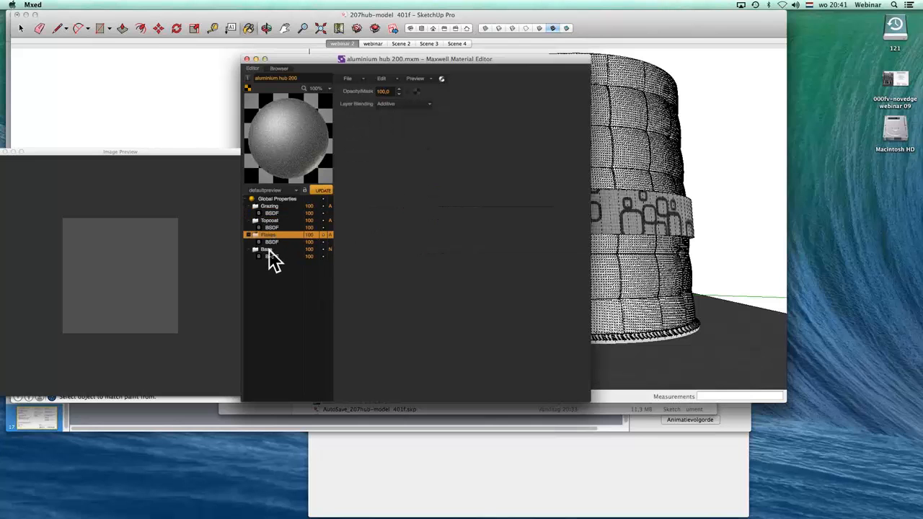
{"action": "left_click", "coordinate": [267, 249]}
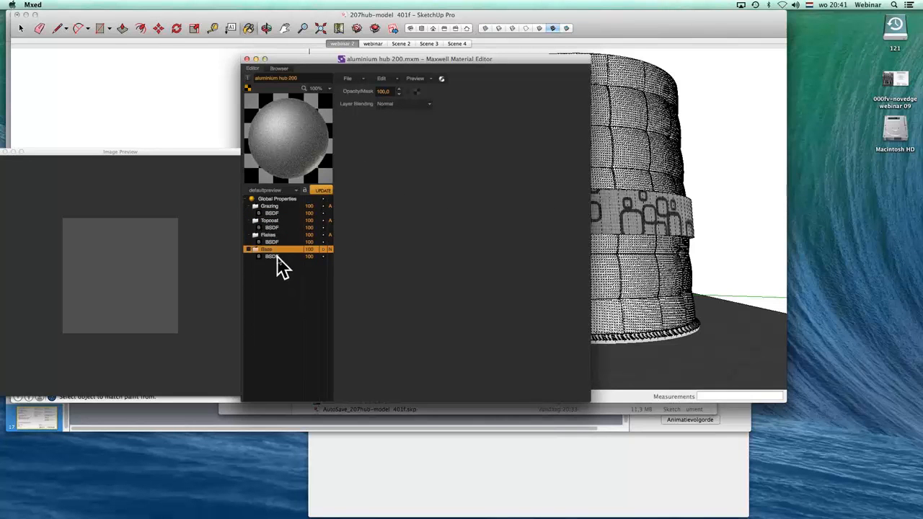
- Update the aluminium hub 200 material preview, save the MXM file and return to SketchUp
{"action": "left_click", "coordinate": [321, 191]}
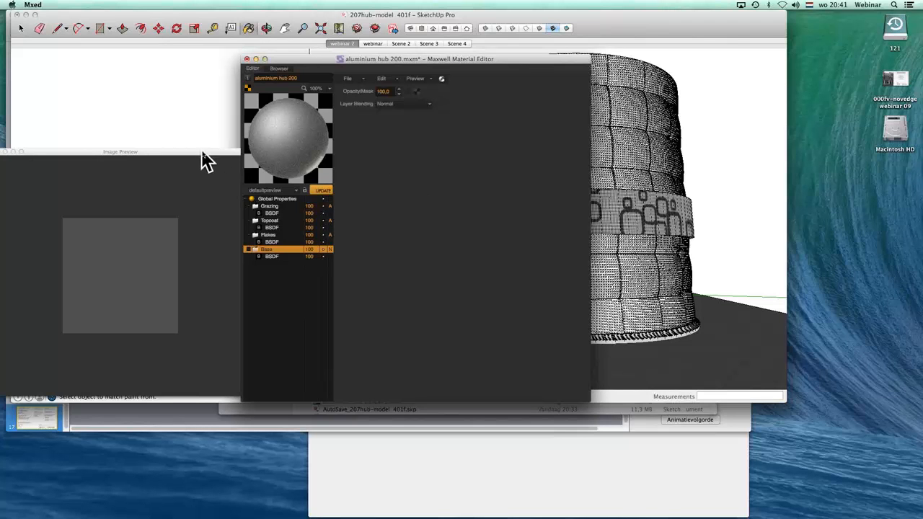
{"action": "left_click_drag", "start_coordinate": [200, 152], "coordinate": [233, 155]}
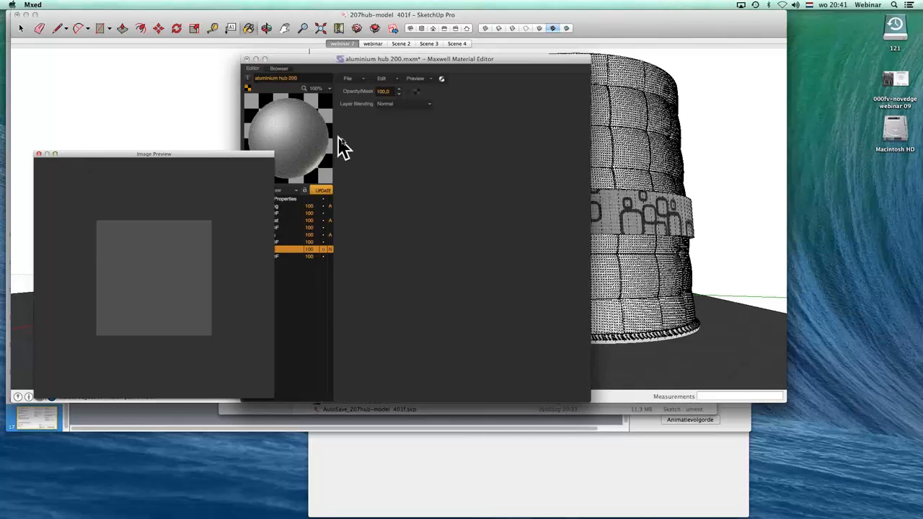
{"action": "left_click", "coordinate": [352, 78]}
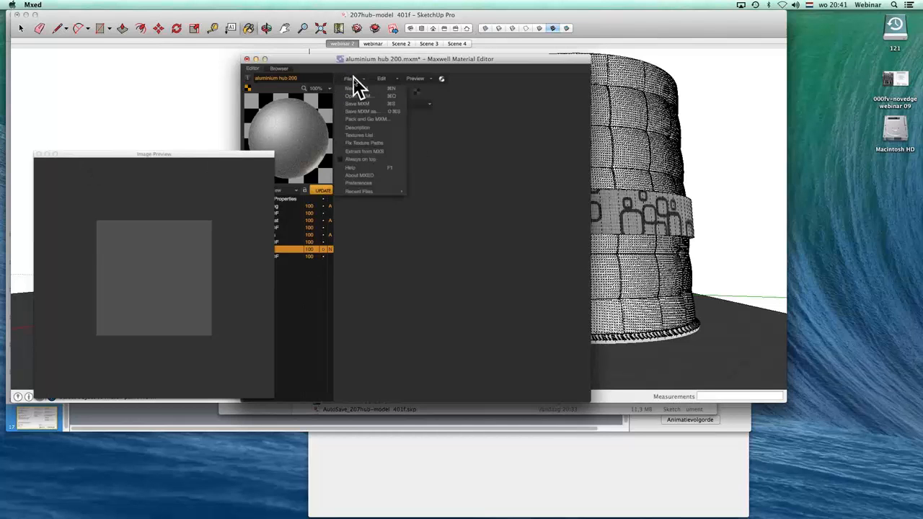
{"action": "left_click", "coordinate": [372, 104]}
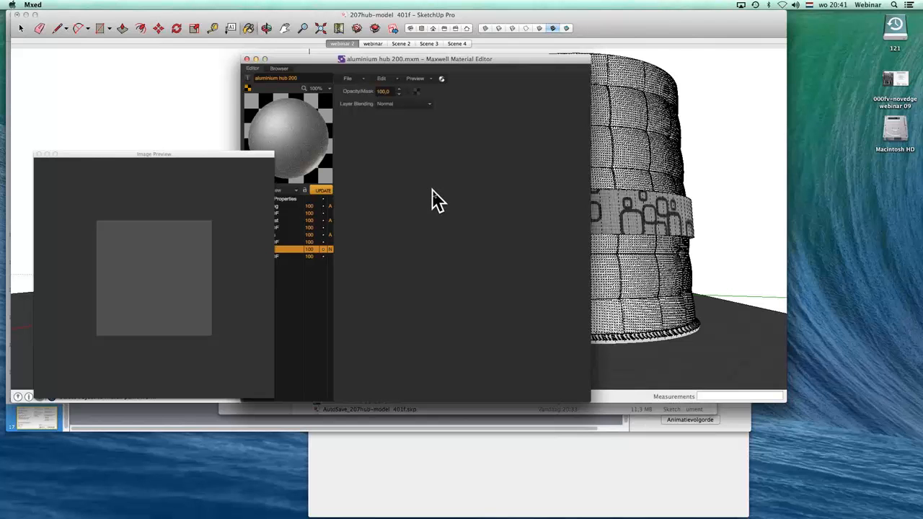
{"action": "key", "text": "super+q"}
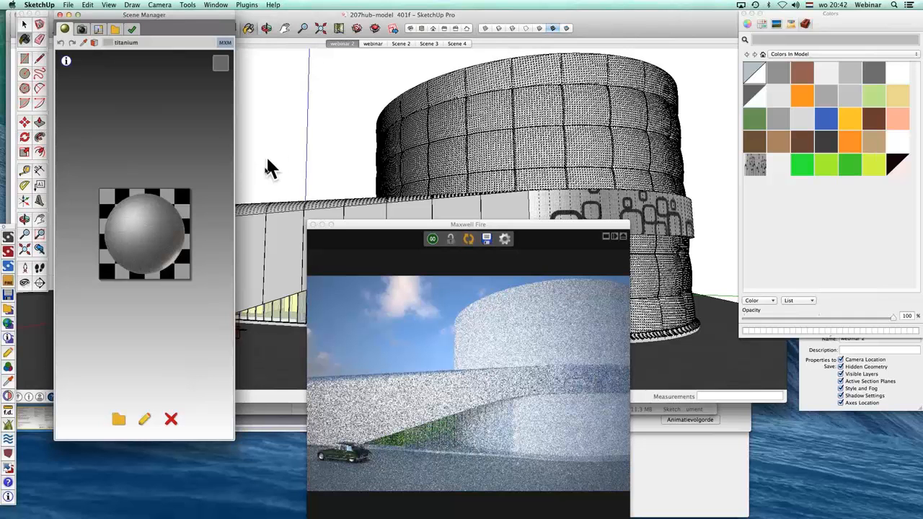
- Reopen the titanium material's MXM for editing and set the Base layer BSDF's Reflectance 0 to a reddish-brown colour
{"action": "left_click", "coordinate": [146, 422]}
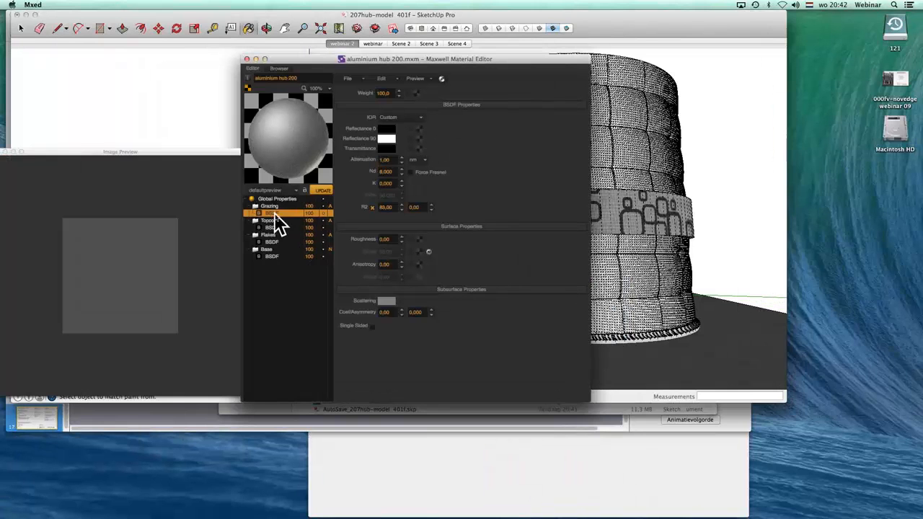
{"action": "left_click", "coordinate": [275, 256]}
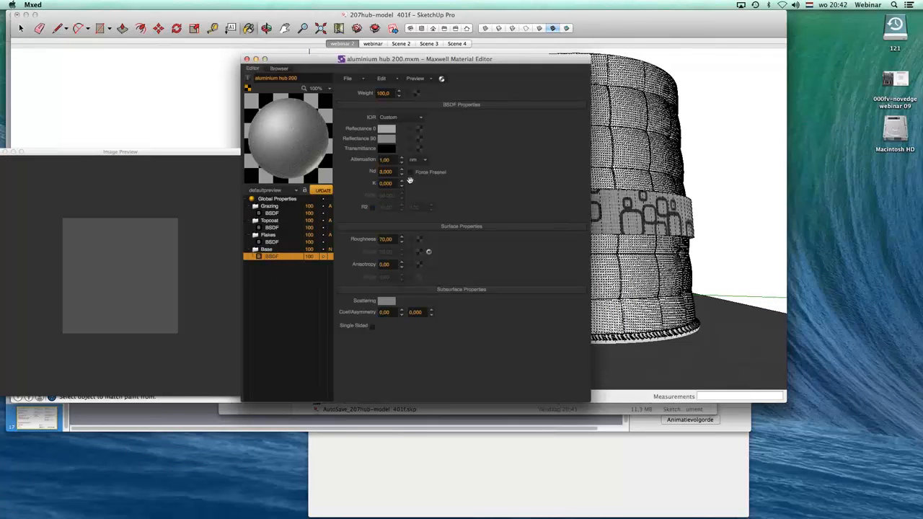
{"action": "left_click", "coordinate": [389, 138]}
{"action": "left_click", "coordinate": [197, 152]}
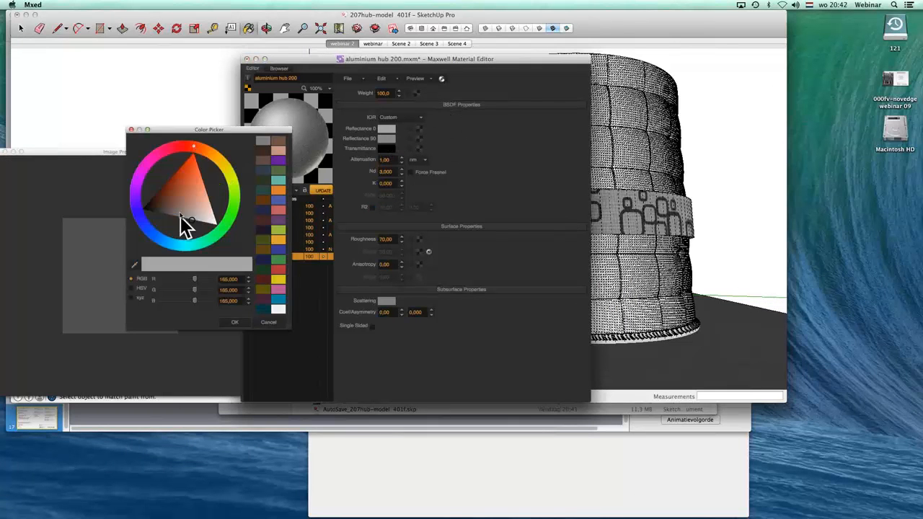
{"action": "left_click", "coordinate": [179, 191]}
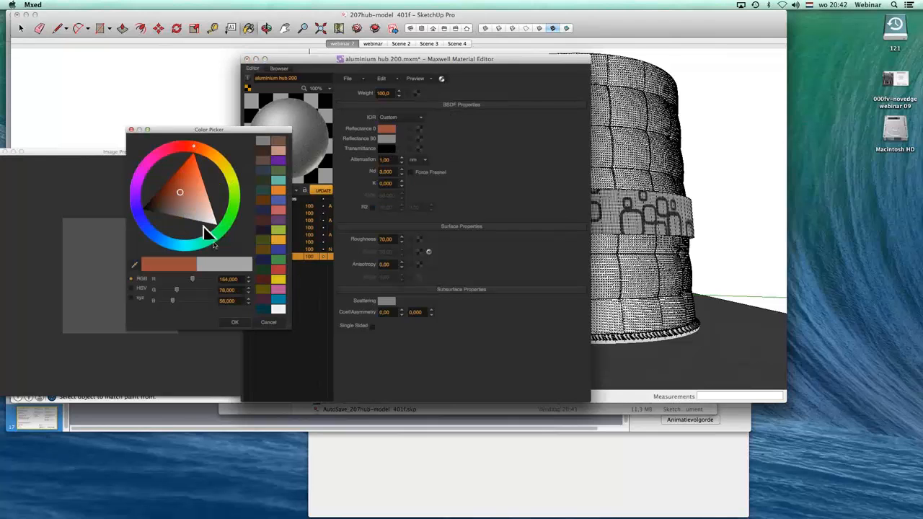
{"action": "left_click", "coordinate": [237, 323]}
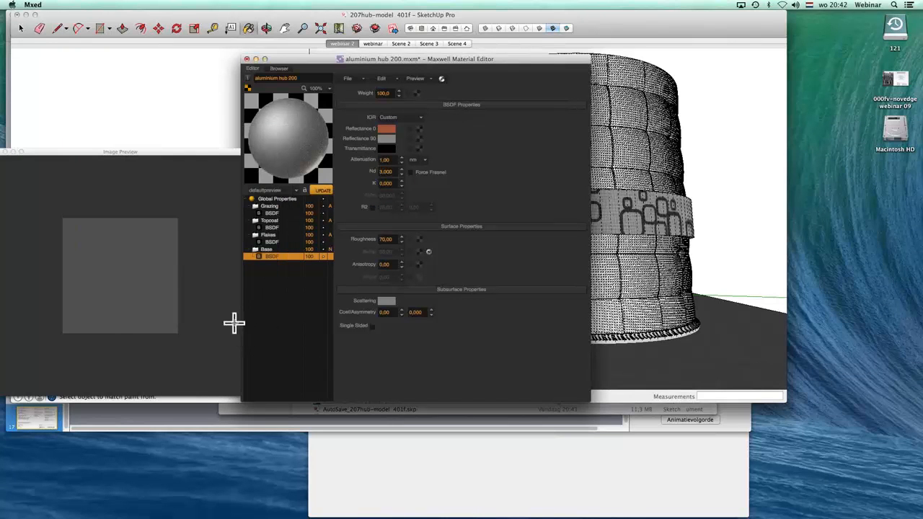
- Render a new preview of the recoloured aluminium material, save its MXM and switch back to SketchUp
{"action": "left_click", "coordinate": [326, 192]}
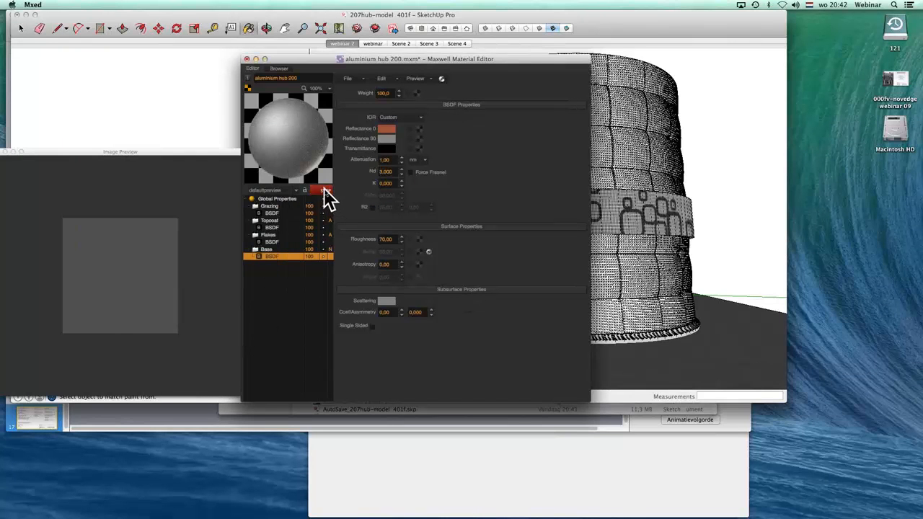
{"action": "left_click", "coordinate": [353, 80]}
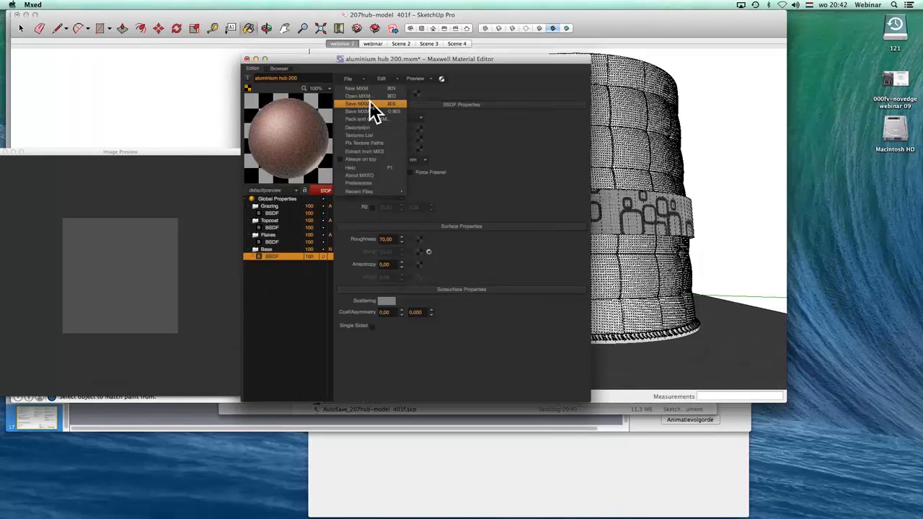
{"action": "left_click", "coordinate": [369, 104]}
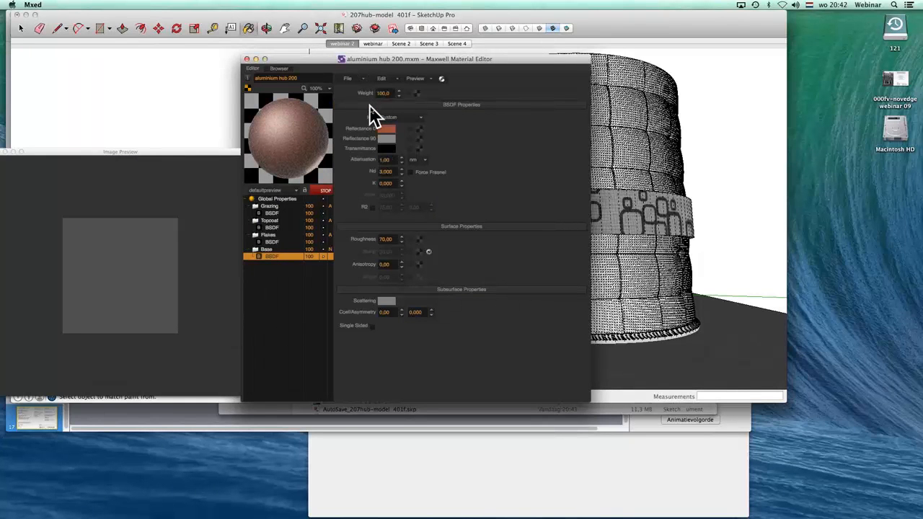
{"action": "key", "text": "super+q"}
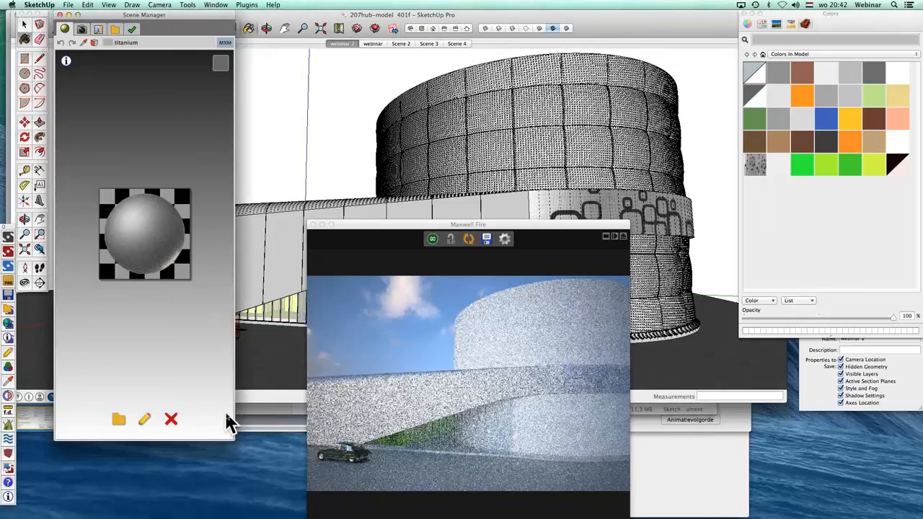
- Shrink the Scene Manager window, place the Fire window beside it and refresh the Fire render with the edited material
{"action": "left_click_drag", "start_coordinate": [224, 427], "coordinate": [191, 395]}
{"action": "left_click_drag", "start_coordinate": [388, 228], "coordinate": [286, 96]}
{"action": "left_click", "coordinate": [369, 107]}
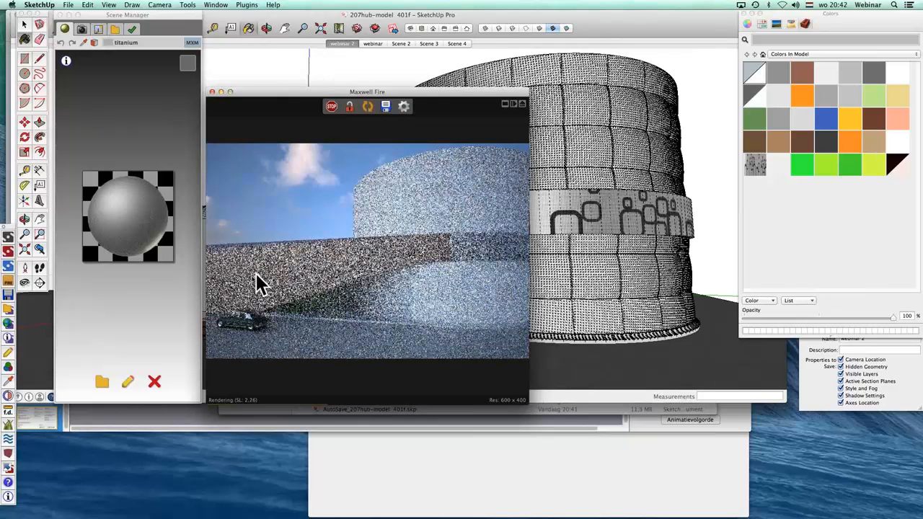
- Reframe the camera on the corner of the glazed Rotterdam facade and the cladding, keeping the Fire window clear of the model's upper part
{"action": "left_click_drag", "start_coordinate": [335, 103], "coordinate": [469, 176]}
{"action": "left_click", "coordinate": [312, 99]}
{"action": "mouse_move", "coordinate": [291, 202]}
{"action": "middle_mouse_down"}
{"action": "mouse_move", "coordinate": [255, 256]}
{"action": "mouse_move", "coordinate": [491, 240]}
{"action": "middle_mouse_up"}
{"action": "mouse_move", "coordinate": [233, 245]}
{"action": "middle_mouse_down", "text": "shift"}
{"action": "mouse_move", "coordinate": [341, 215]}
{"action": "mouse_move", "coordinate": [381, 216]}
{"action": "middle_mouse_up", "text": "shift"}
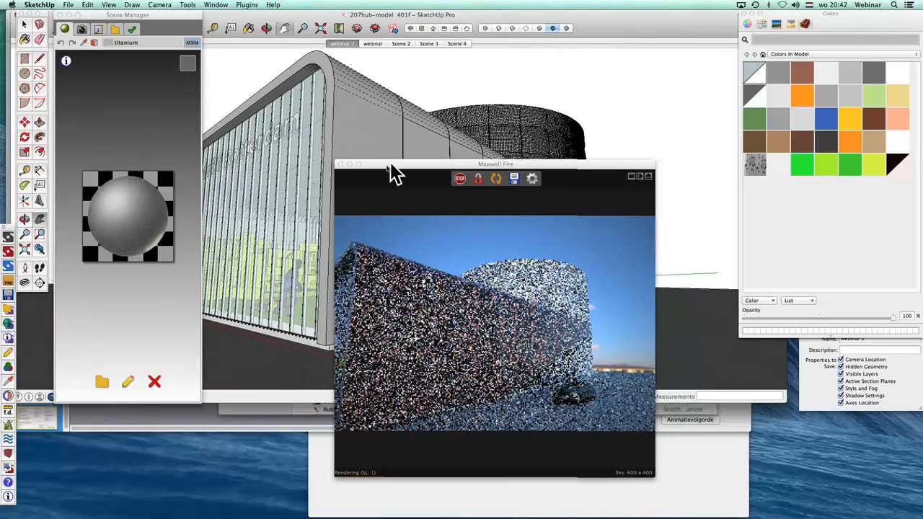
{"action": "left_click_drag", "start_coordinate": [390, 165], "coordinate": [243, 233]}
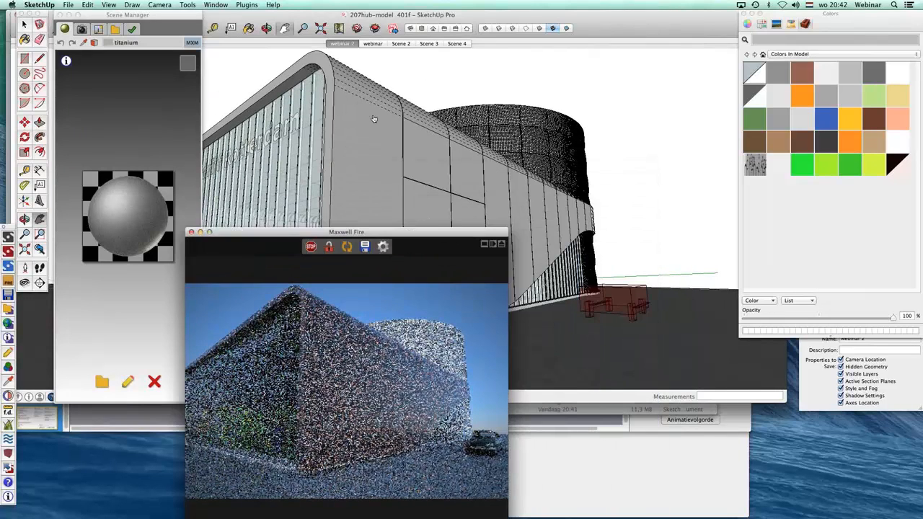
{"action": "mouse_move", "coordinate": [423, 62]}
{"action": "middle_mouse_down"}
{"action": "mouse_move", "coordinate": [422, 181]}
{"action": "mouse_move", "coordinate": [433, 185]}
{"action": "mouse_move", "coordinate": [426, 202]}
{"action": "middle_mouse_up"}
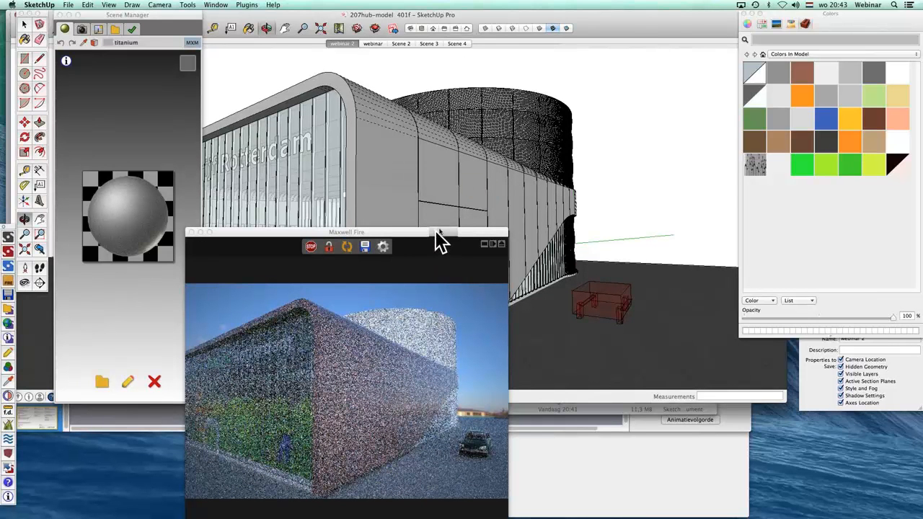
{"action": "mouse_move", "coordinate": [435, 231]}
{"action": "left_mouse_down"}
{"action": "mouse_move", "coordinate": [481, 144]}
{"action": "mouse_move", "coordinate": [427, 188]}
{"action": "left_mouse_up"}
- Sample the front facade's glas element material into the Scene Manager and move the Fire window off its material preview
{"action": "left_click", "coordinate": [412, 68]}
{"action": "key", "text": "space"}
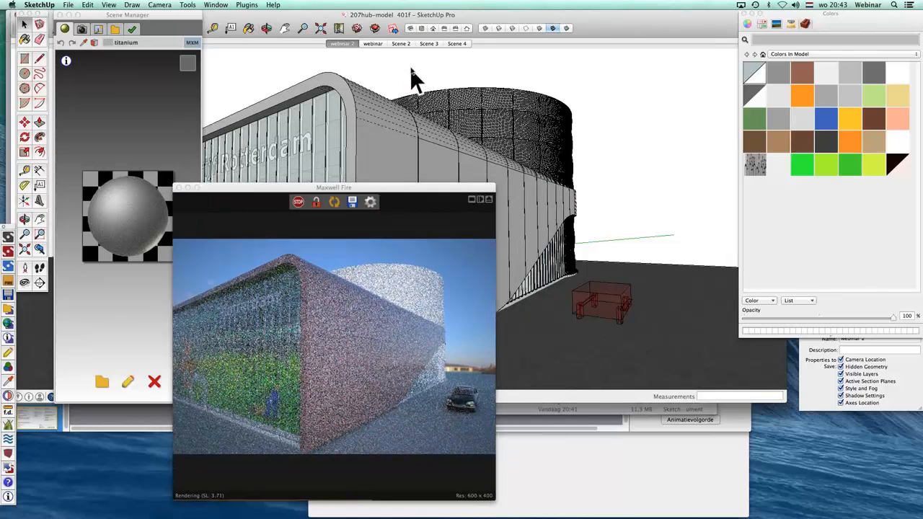
{"action": "key", "text": "b"}
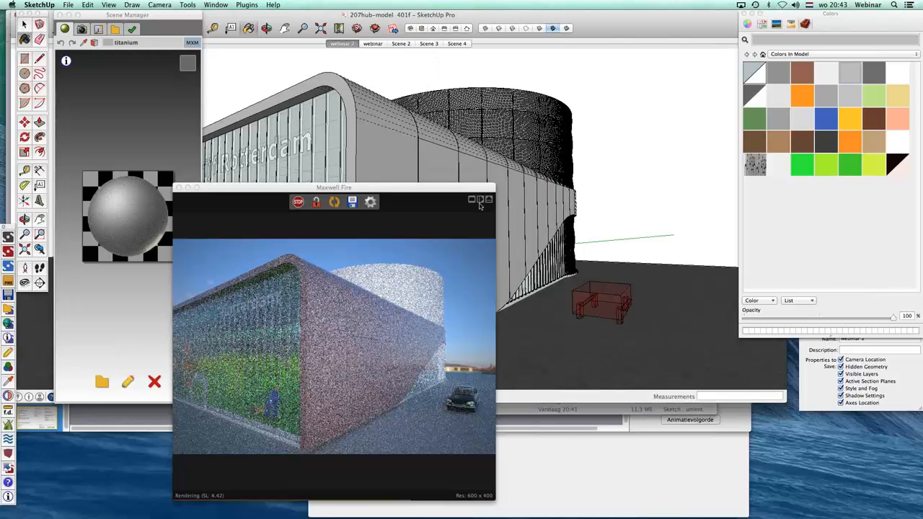
{"action": "left_click", "coordinate": [318, 119], "text": "super"}
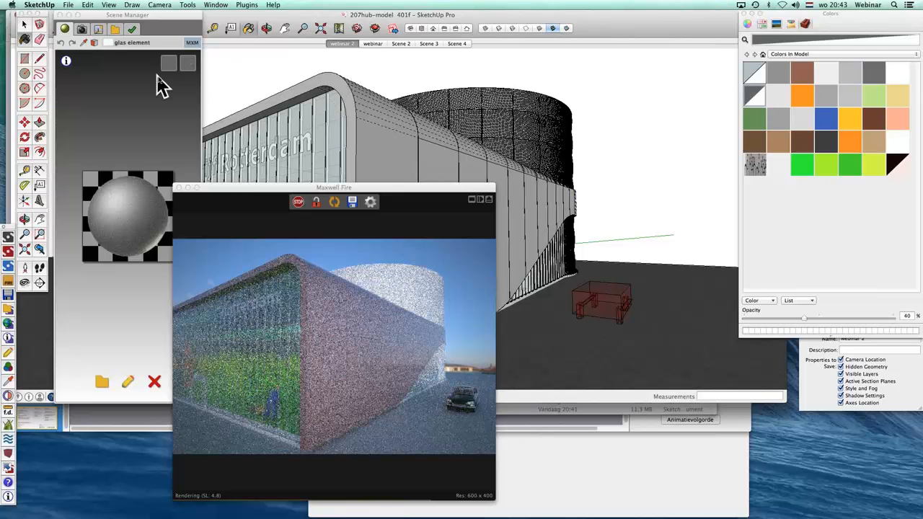
{"action": "left_click_drag", "start_coordinate": [231, 189], "coordinate": [297, 147]}
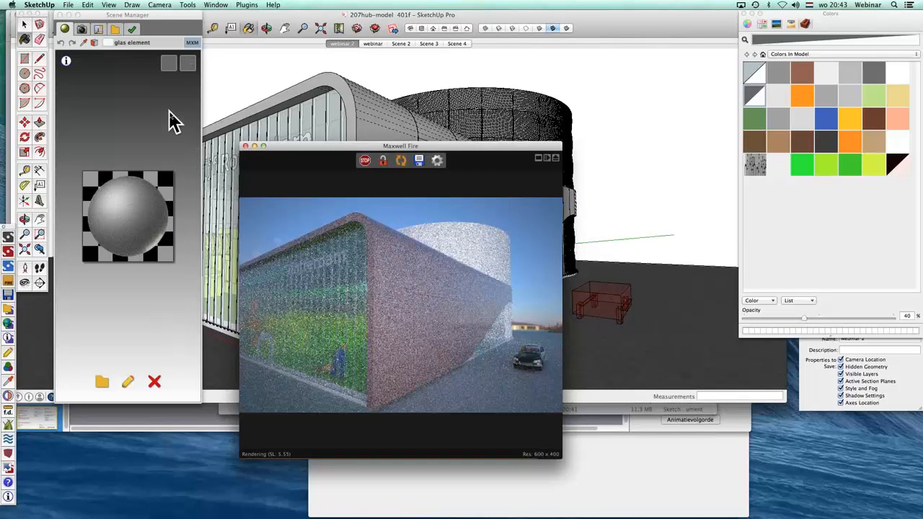
- Switch the glas element material from MXM to embedded character settings and look through the available character types
{"action": "left_click", "coordinate": [191, 42]}
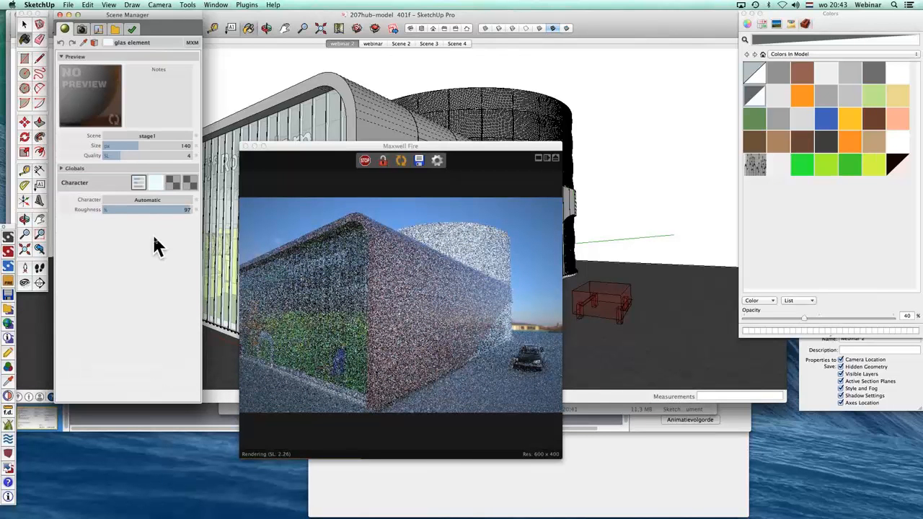
{"action": "left_click", "coordinate": [153, 201]}
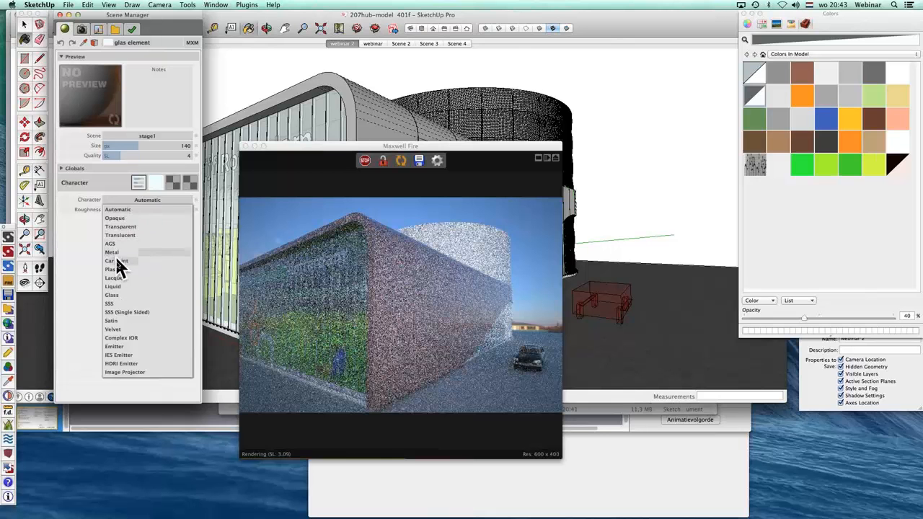
{"action": "left_click", "coordinate": [84, 254]}
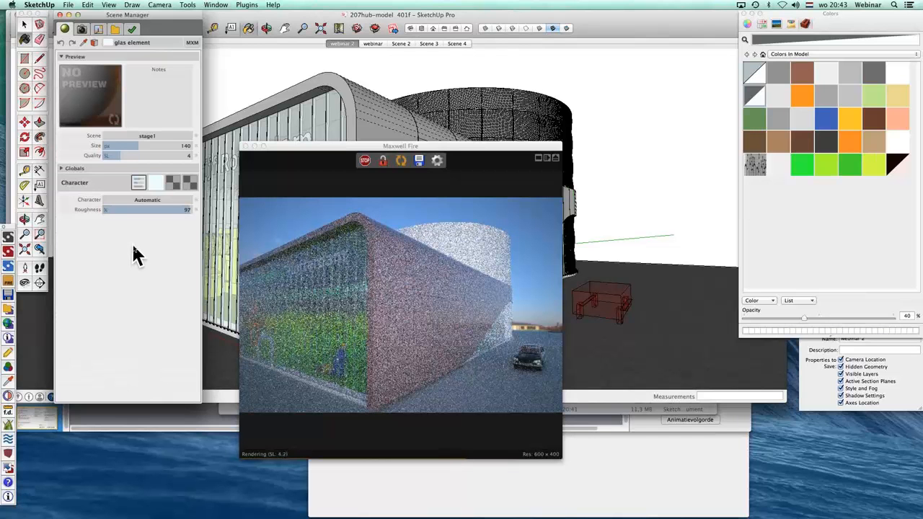
- Activate the Select tool and reposition the Fire window over the lower facade, leaving the Rotterdam lettering and the Scene Manager uncovered
{"action": "left_click", "coordinate": [282, 72]}
{"action": "key", "text": "space"}
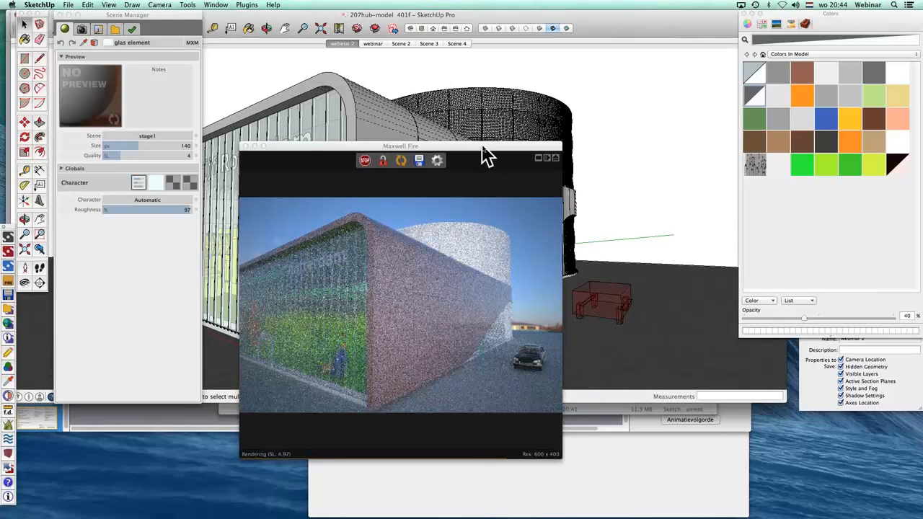
{"action": "mouse_move", "coordinate": [486, 155]}
{"action": "left_mouse_down"}
{"action": "mouse_move", "coordinate": [601, 180]}
{"action": "mouse_move", "coordinate": [721, 242]}
{"action": "left_mouse_up"}
{"action": "left_click", "coordinate": [428, 69]}
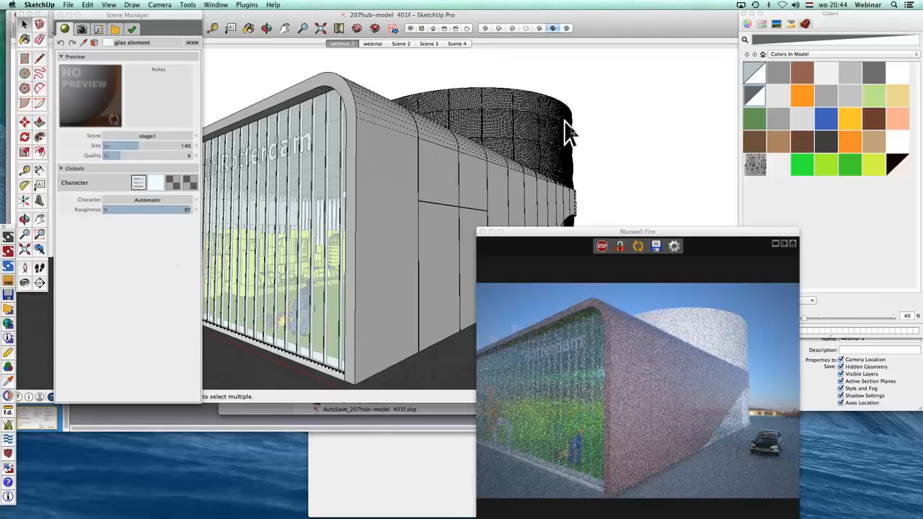
{"action": "left_click_drag", "start_coordinate": [576, 229], "coordinate": [305, 197]}
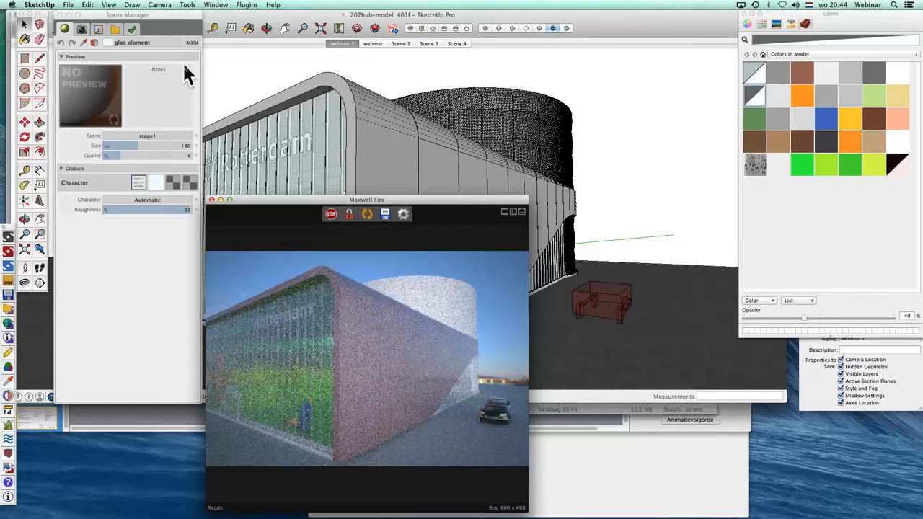
- Toggle the glas element material to MXM and back to embedded, and set its Automatic character's roughness to 19
{"action": "left_click", "coordinate": [191, 43]}
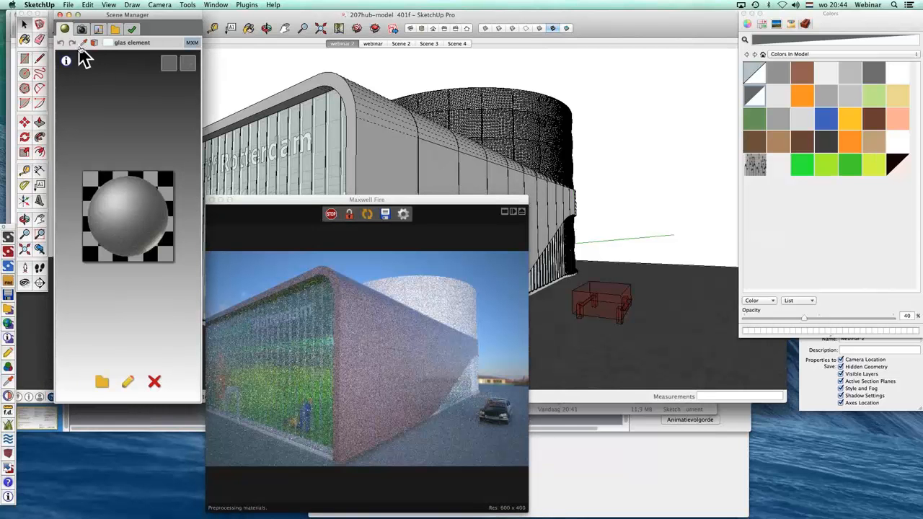
{"action": "left_click", "coordinate": [195, 46]}
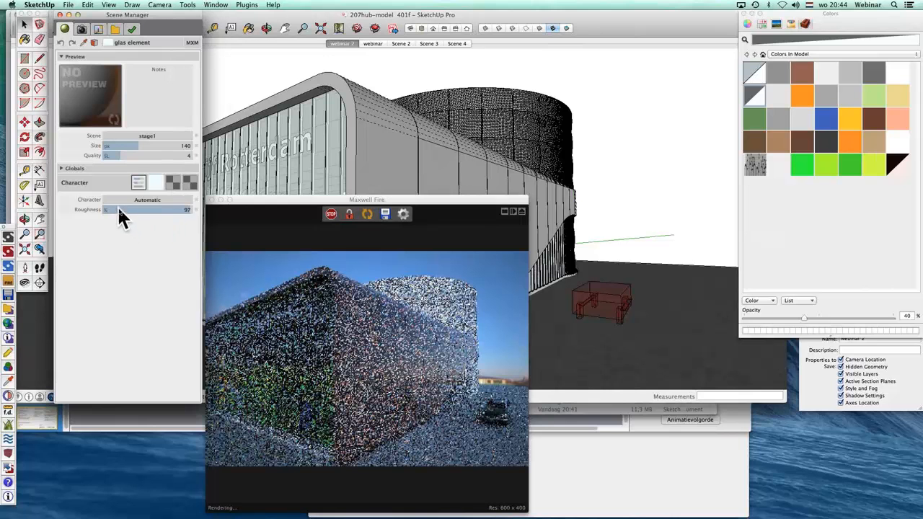
{"action": "left_click", "coordinate": [120, 210]}
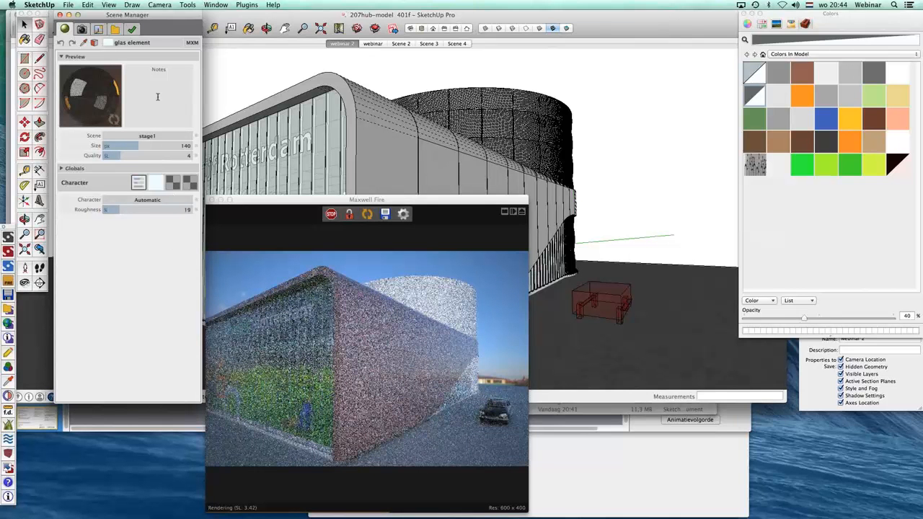
- Set the webinar 2 camera's focus mode to Average, trying Spot first
{"action": "left_click", "coordinate": [82, 30]}
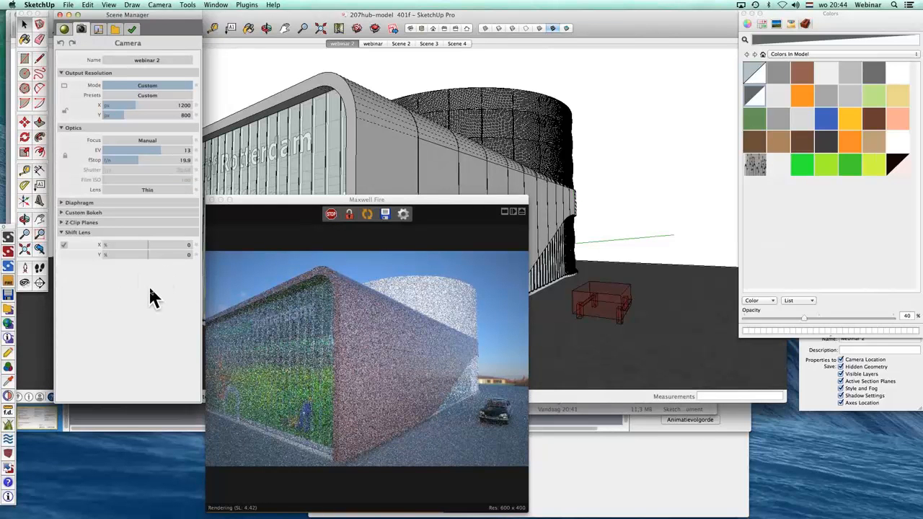
{"action": "left_click", "coordinate": [152, 141]}
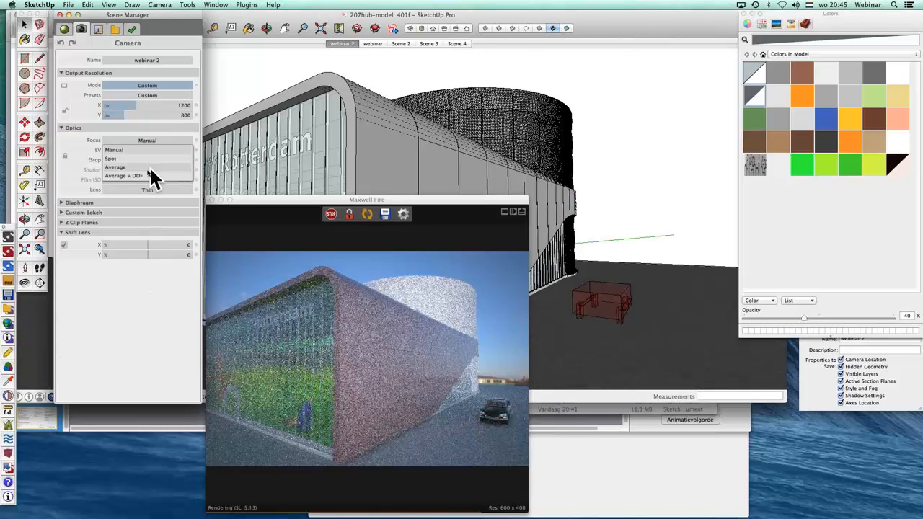
{"action": "left_click", "coordinate": [125, 158]}
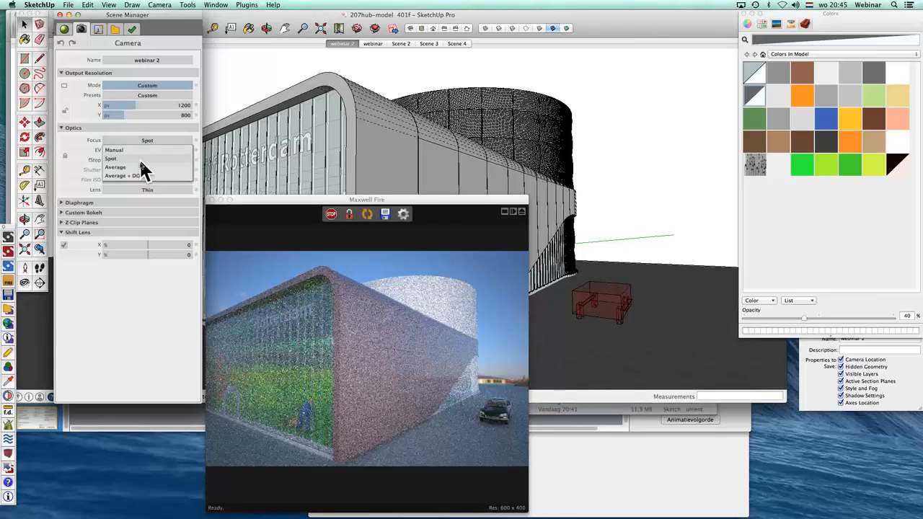
{"action": "left_click", "coordinate": [141, 167]}
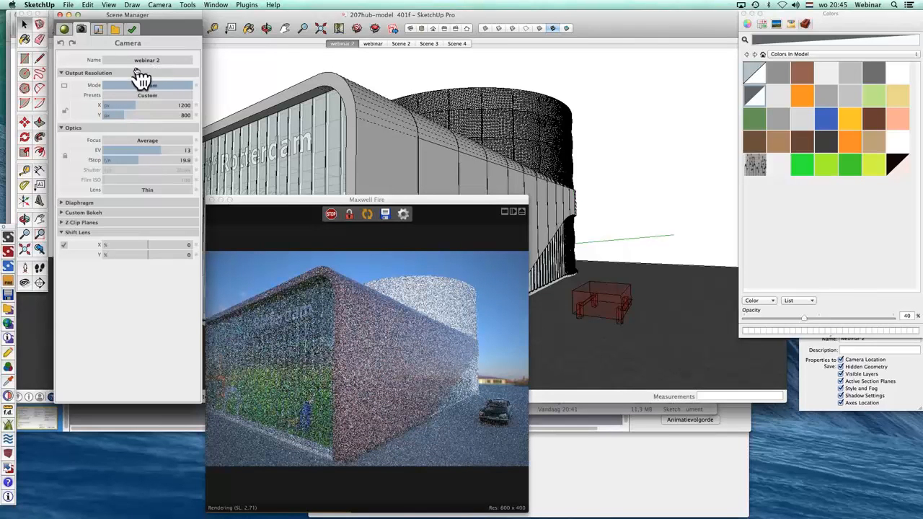
- Change the environment type from Image Based to Sky
{"action": "left_click", "coordinate": [99, 32]}
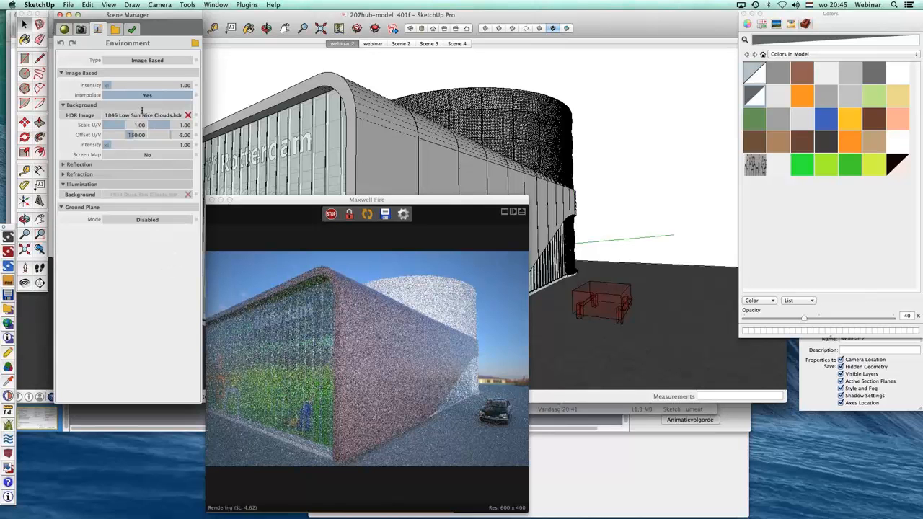
{"action": "left_click", "coordinate": [151, 61]}
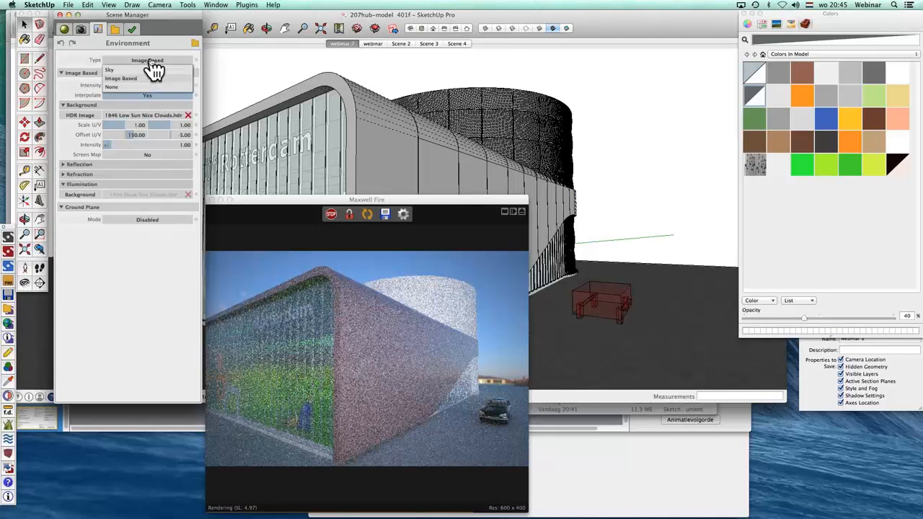
{"action": "left_click", "coordinate": [114, 69]}
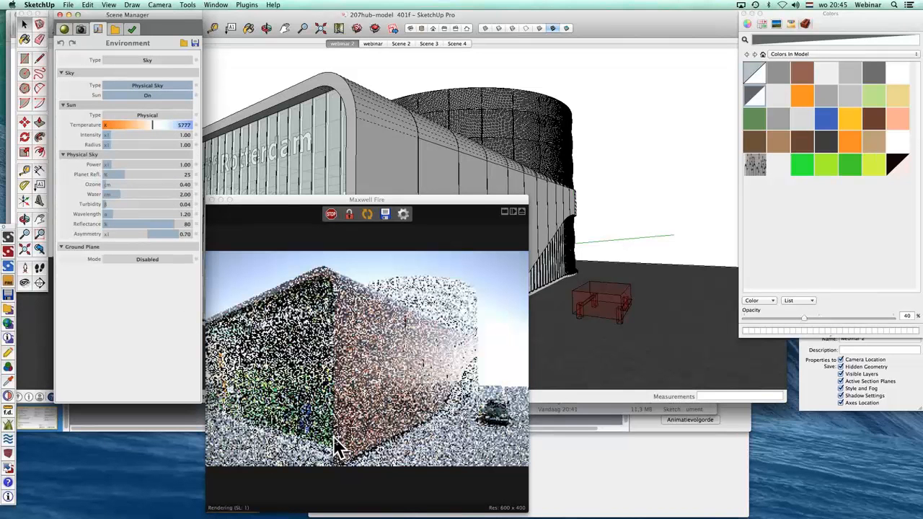
- Orbit the model to the cylindrical tower with the patterned band and move the Fire window up beside the Scene Manager
{"action": "left_click", "coordinate": [434, 62]}
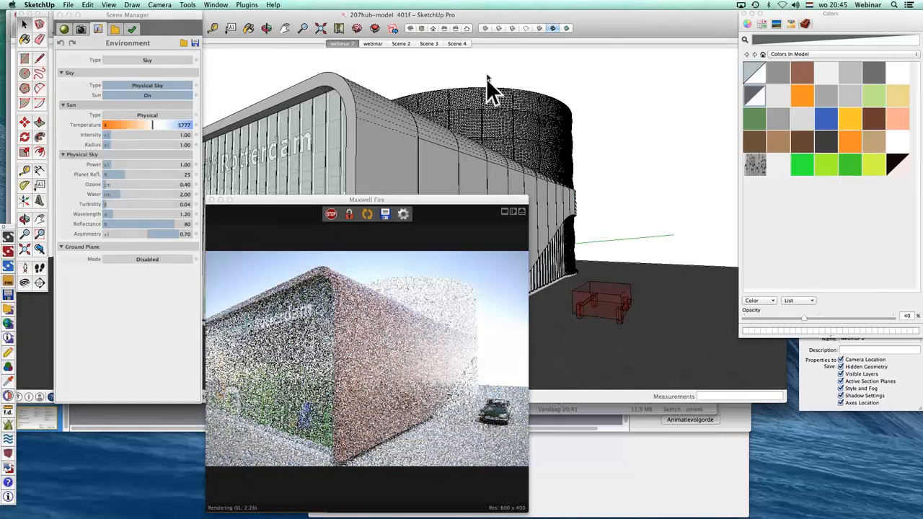
{"action": "key", "text": "o"}
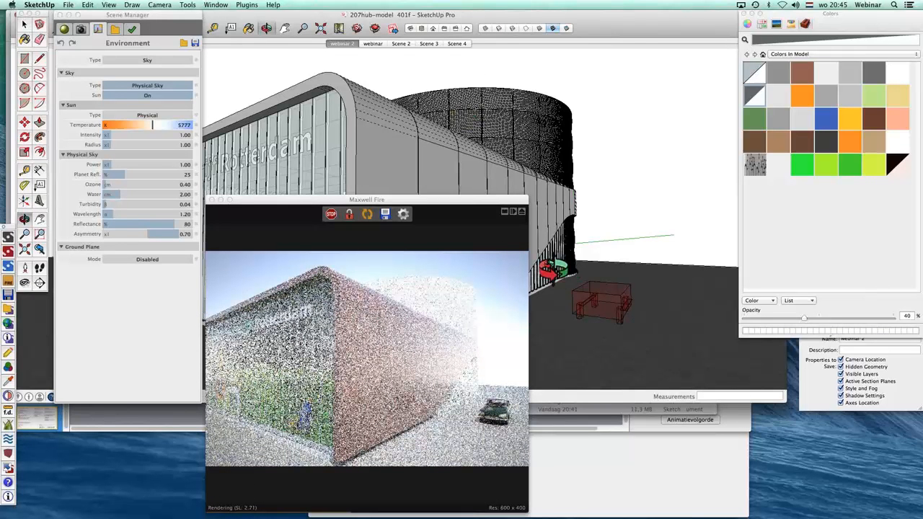
{"action": "left_click_drag", "start_coordinate": [547, 264], "coordinate": [537, 259]}
{"action": "mouse_move", "coordinate": [539, 259]}
{"action": "middle_mouse_down"}
{"action": "mouse_move", "coordinate": [538, 233]}
{"action": "mouse_move", "coordinate": [334, 110]}
{"action": "mouse_move", "coordinate": [416, 173]}
{"action": "middle_mouse_up"}
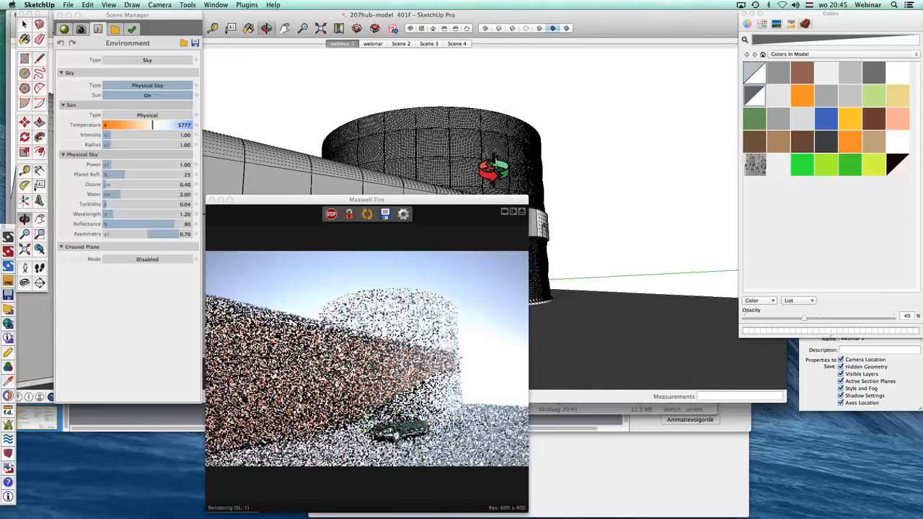
{"action": "middle_click_drag", "start_coordinate": [494, 169], "coordinate": [353, 175]}
{"action": "middle_click_drag", "start_coordinate": [420, 156], "coordinate": [393, 101], "text": "shift"}
{"action": "mouse_move", "coordinate": [476, 150]}
{"action": "middle_mouse_down"}
{"action": "mouse_move", "coordinate": [450, 149]}
{"action": "mouse_move", "coordinate": [443, 191]}
{"action": "middle_mouse_up"}
{"action": "mouse_move", "coordinate": [442, 199]}
{"action": "left_mouse_down"}
{"action": "mouse_move", "coordinate": [385, 196]}
{"action": "mouse_move", "coordinate": [297, 163]}
{"action": "mouse_move", "coordinate": [515, 163]}
{"action": "left_mouse_up"}
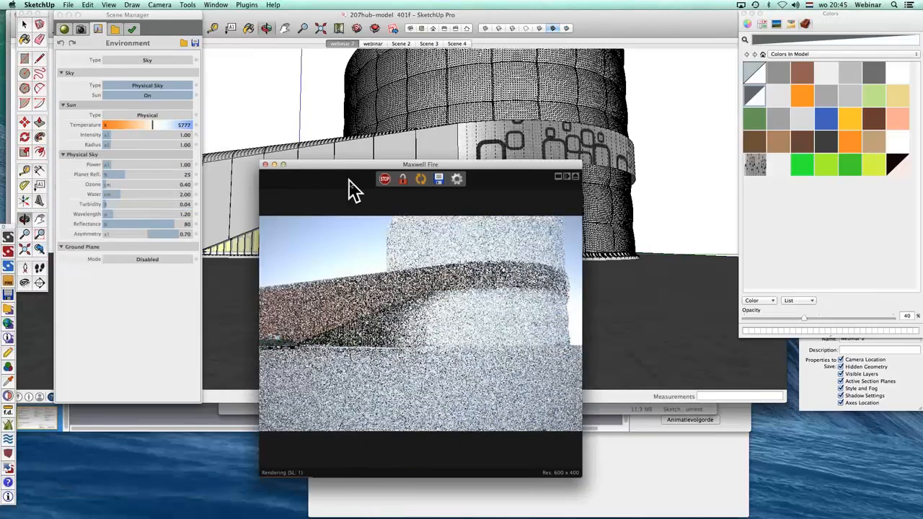
- Set the camera's EV to 14 and its fStop to 10.9
{"action": "left_click", "coordinate": [81, 29]}
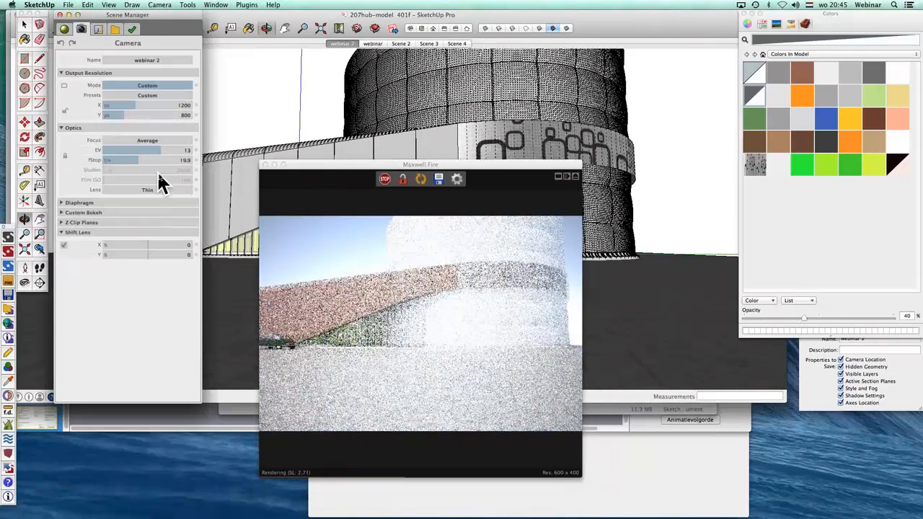
{"action": "left_click", "coordinate": [164, 150]}
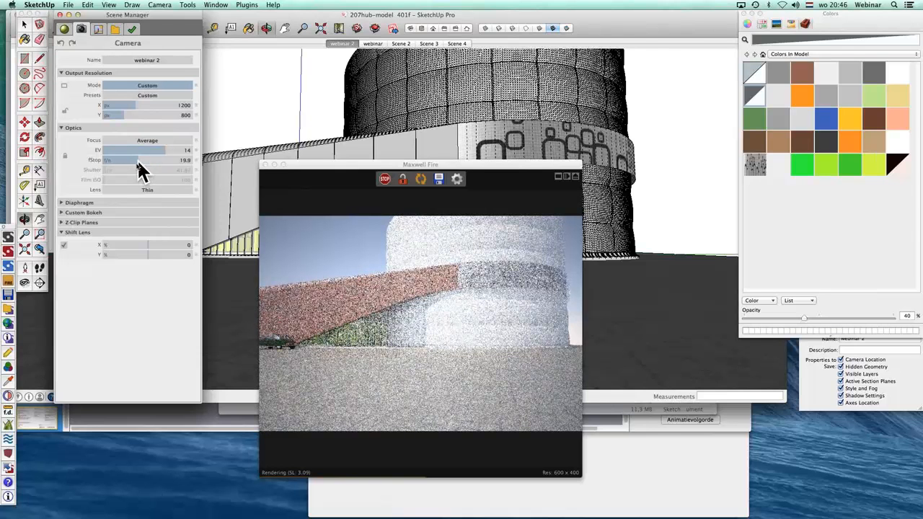
{"action": "left_click_drag", "start_coordinate": [137, 163], "coordinate": [121, 164]}
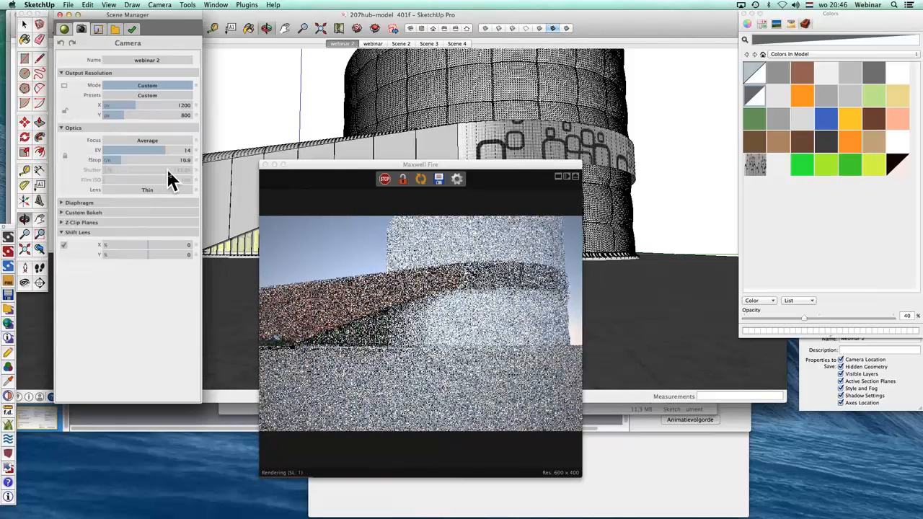
- Set the camera's vertical lens shift to -27% and its EV to 15, framing the whole cylindrical building
{"action": "left_click_drag", "start_coordinate": [148, 258], "coordinate": [138, 264]}
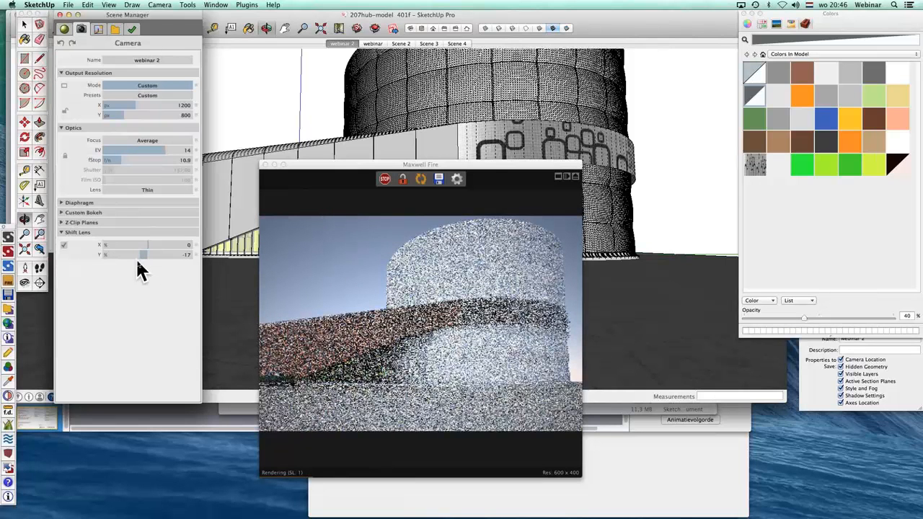
{"action": "left_click_drag", "start_coordinate": [138, 262], "coordinate": [137, 261]}
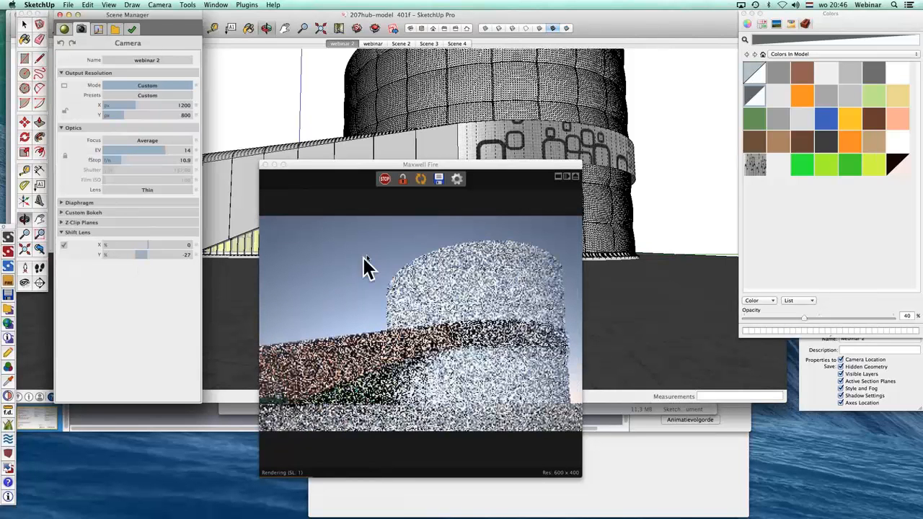
{"action": "scroll", "coordinate": [280, 98], "scroll_direction": "down", "scroll_amount": 3}
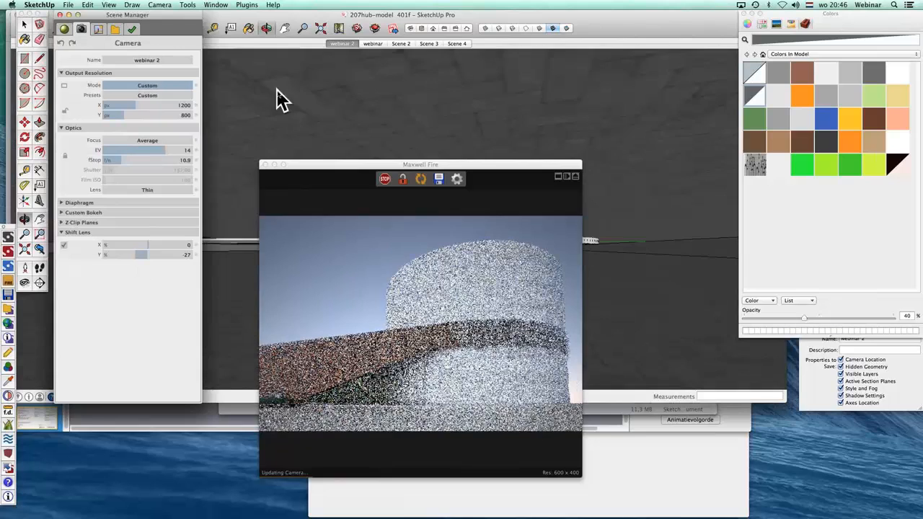
{"action": "left_click_drag", "start_coordinate": [282, 100], "coordinate": [344, 311], "text": "shift"}
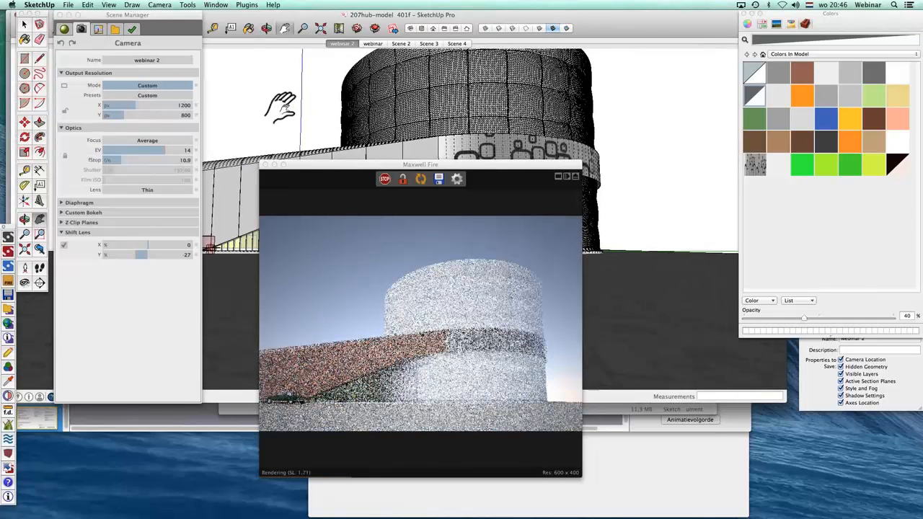
{"action": "mouse_move", "coordinate": [274, 98]}
{"action": "middle_mouse_down"}
{"action": "mouse_move", "coordinate": [329, 118]}
{"action": "mouse_move", "coordinate": [302, 123]}
{"action": "mouse_move", "coordinate": [317, 138]}
{"action": "middle_mouse_up"}
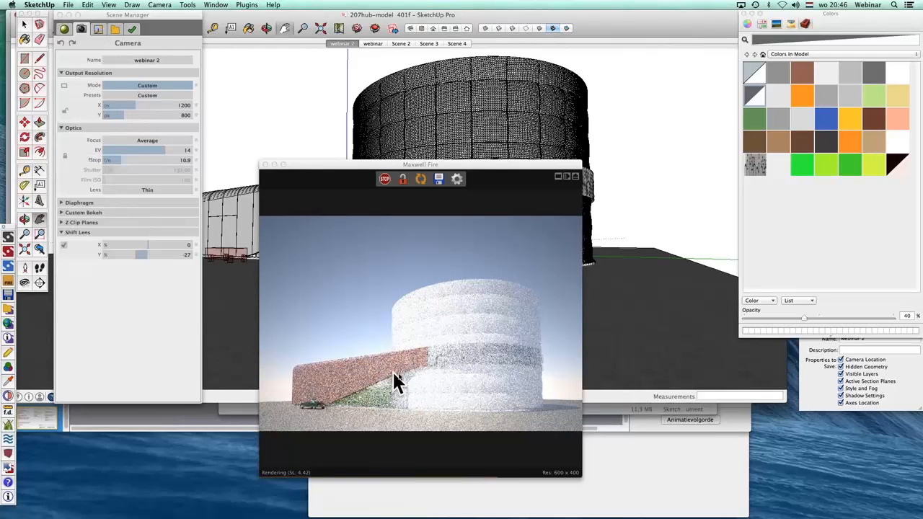
{"action": "left_click", "coordinate": [170, 154]}
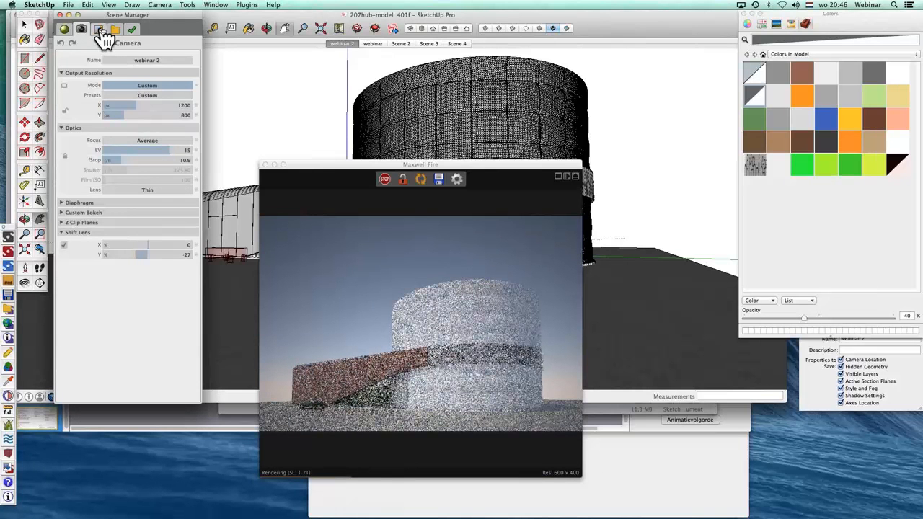
- Review the physical sky environment settings and the output settings, including the Pack & Go option
{"action": "left_click", "coordinate": [98, 30]}
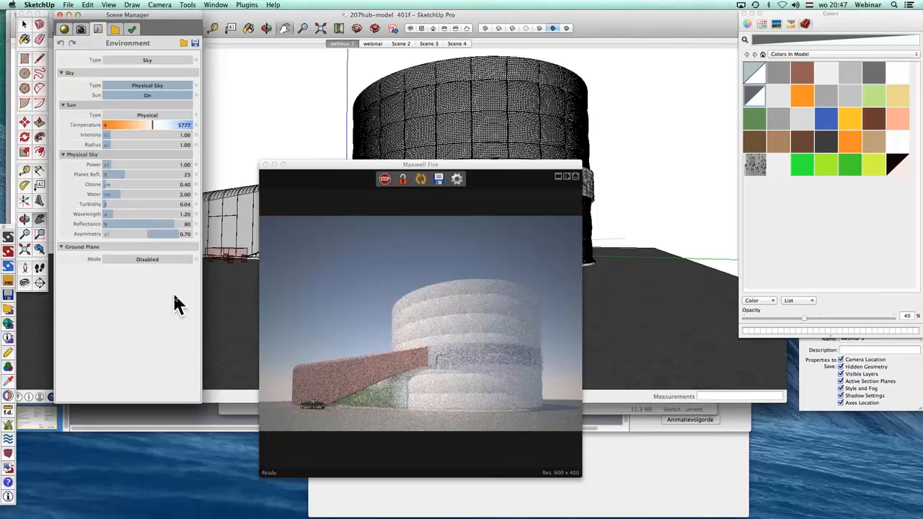
{"action": "left_click", "coordinate": [116, 31]}
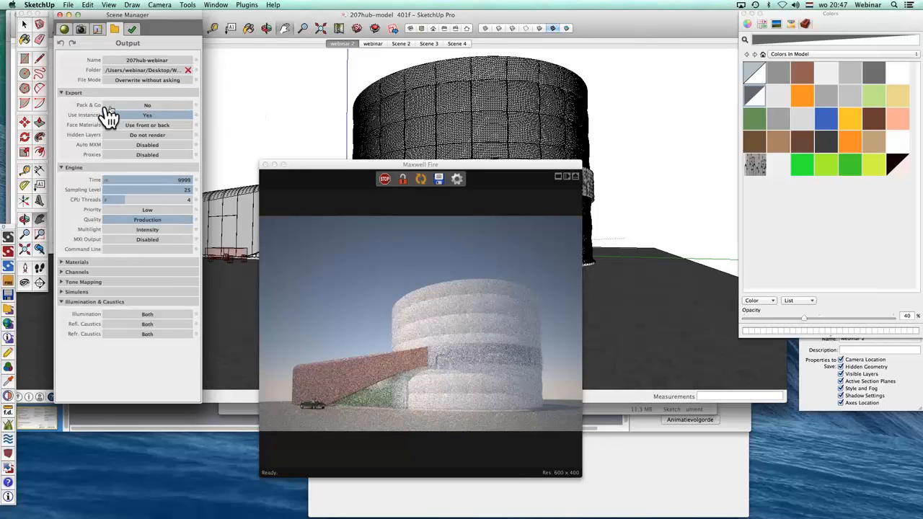
{"action": "left_click", "coordinate": [152, 106]}
{"action": "left_click", "coordinate": [167, 106]}
{"action": "left_click", "coordinate": [243, 117]}
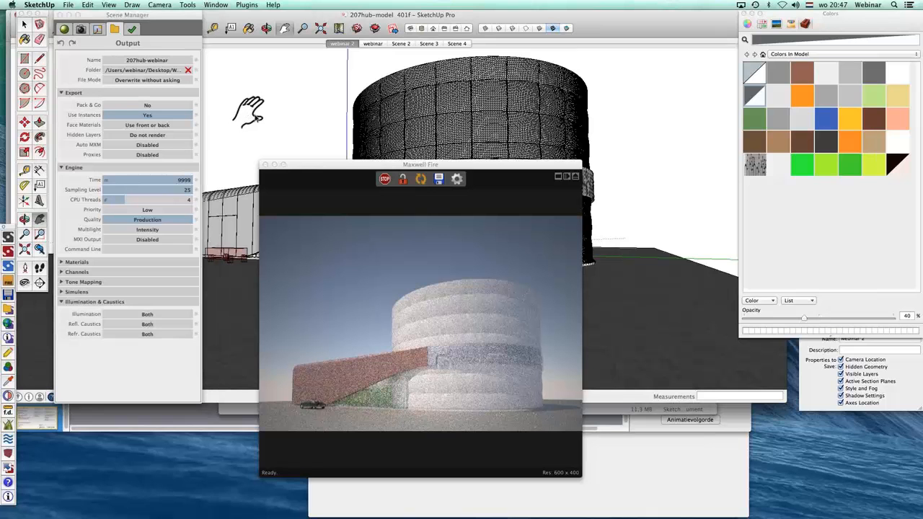
{"action": "key", "text": "space"}
{"action": "key", "text": "super+Tab"}
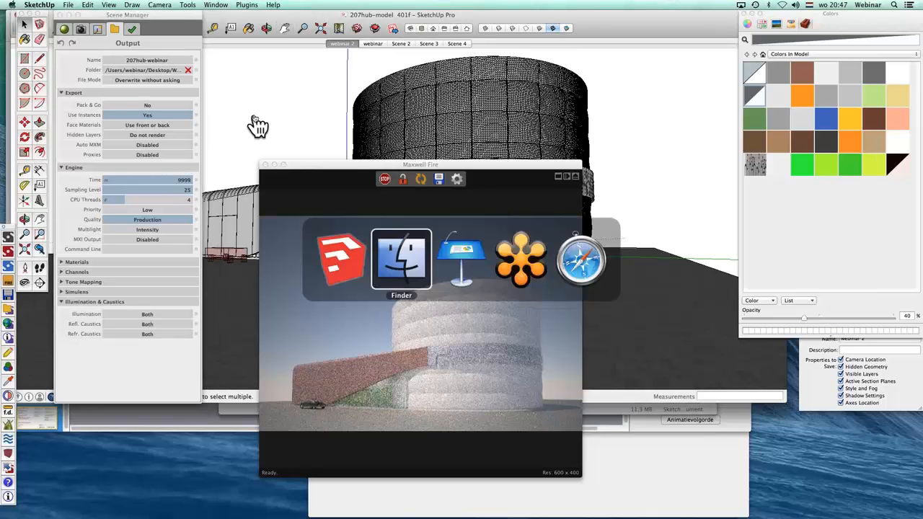
{"action": "key", "text": "super+Tab"}
{"action": "key", "text": "super+Tab"}
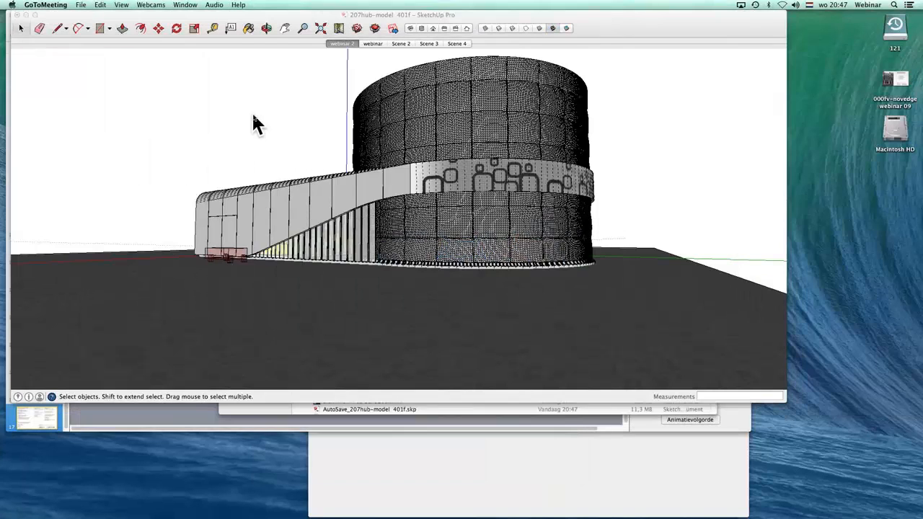
{"action": "key", "text": "super+Tab"}
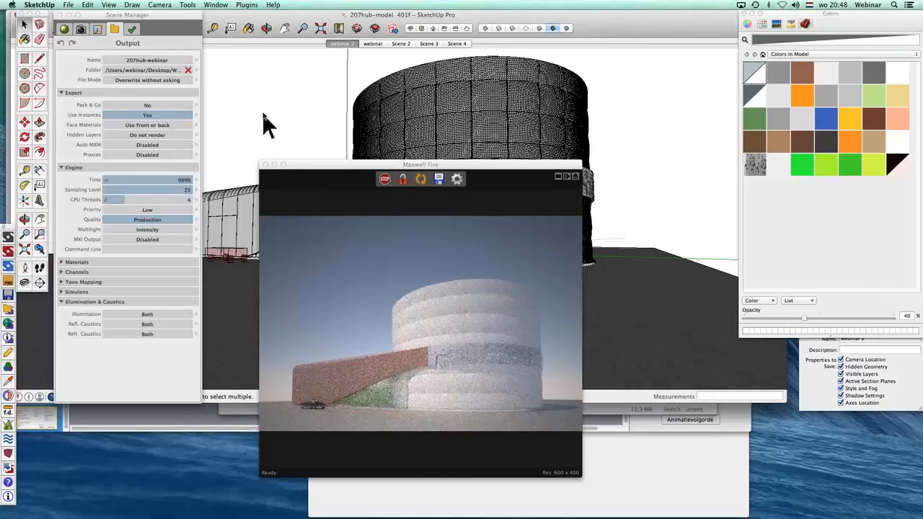
- Close 207hub-model 401f without saving and open the 000f&V-Grass model from the Webinar Grass - V3 folder
{"action": "key", "text": "super+w"}
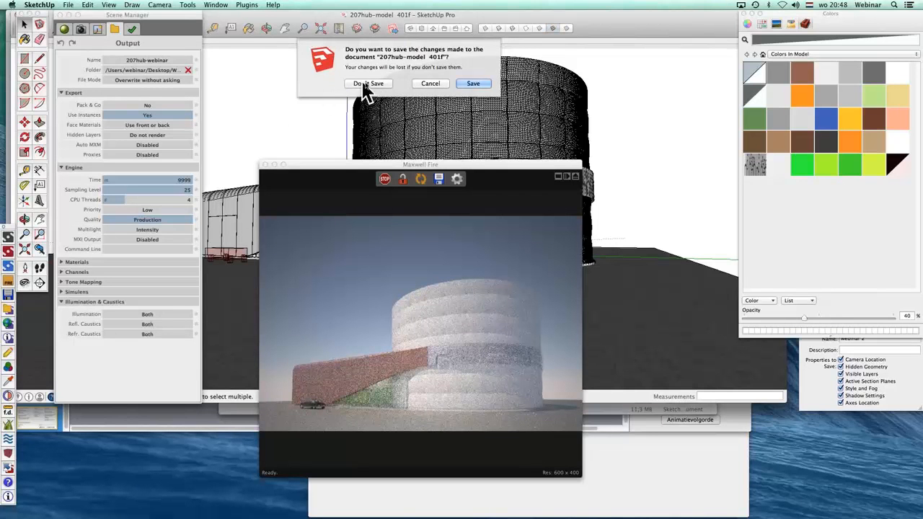
{"action": "left_click", "coordinate": [370, 83]}
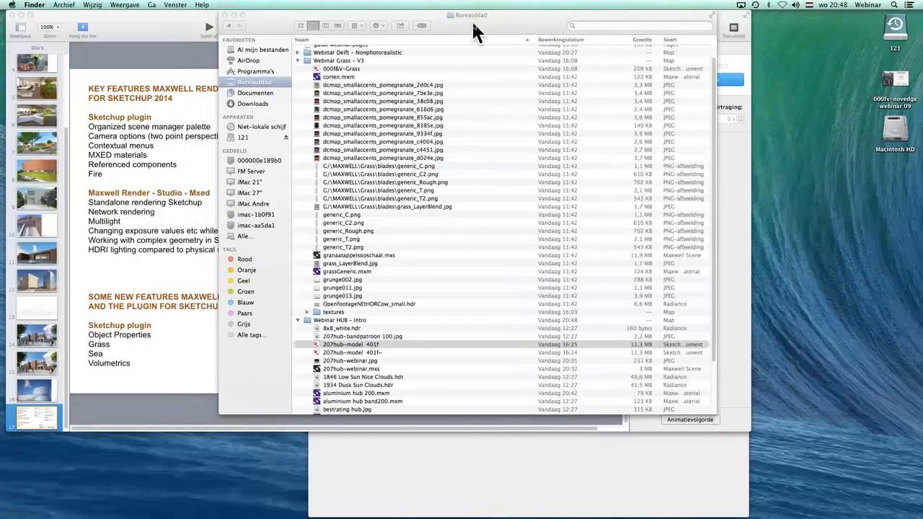
{"action": "left_click", "coordinate": [331, 65]}
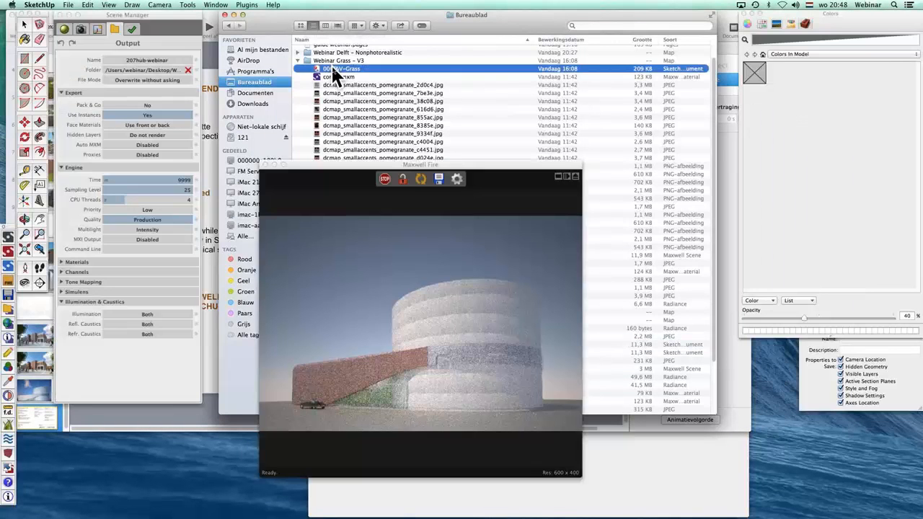
{"action": "double_click", "coordinate": [331, 65]}
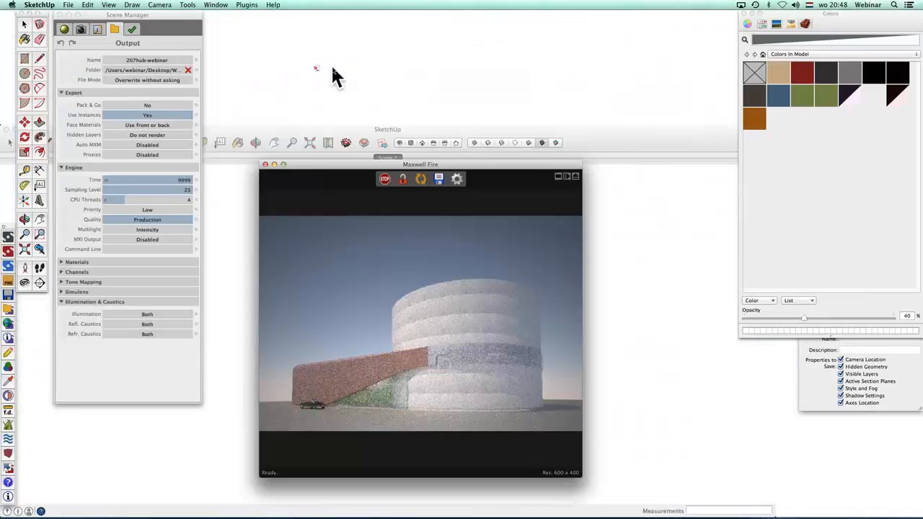
- Move the Fire window clear of the planter and orbit to look down onto its grass surface
{"action": "left_click_drag", "start_coordinate": [341, 164], "coordinate": [279, 355]}
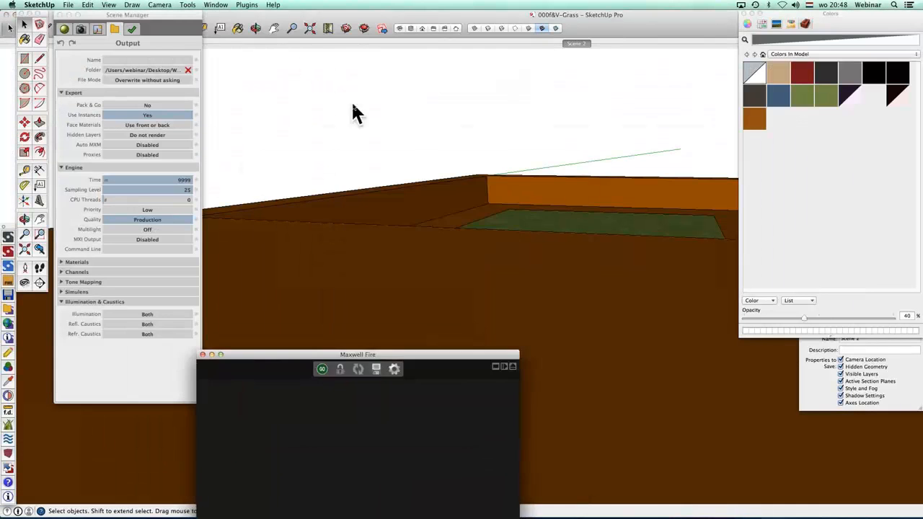
{"action": "left_click_drag", "start_coordinate": [363, 356], "coordinate": [356, 197]}
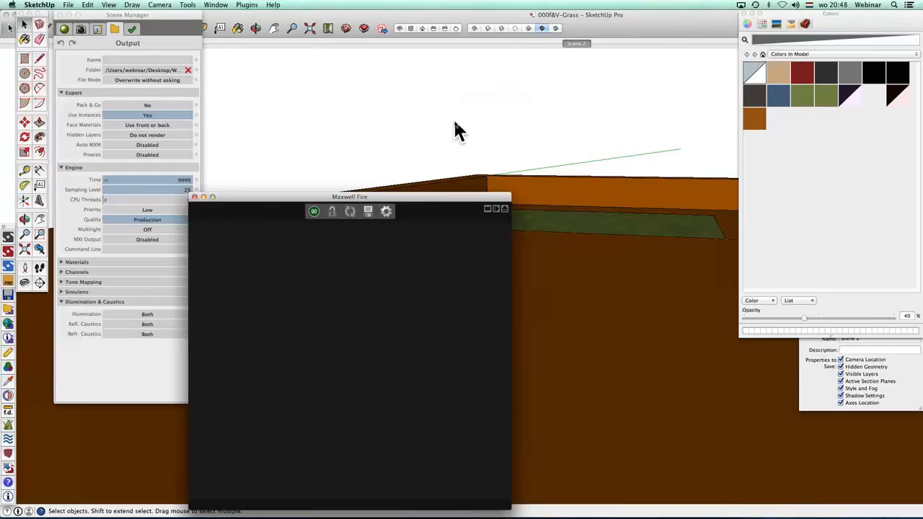
{"action": "left_click", "coordinate": [455, 126]}
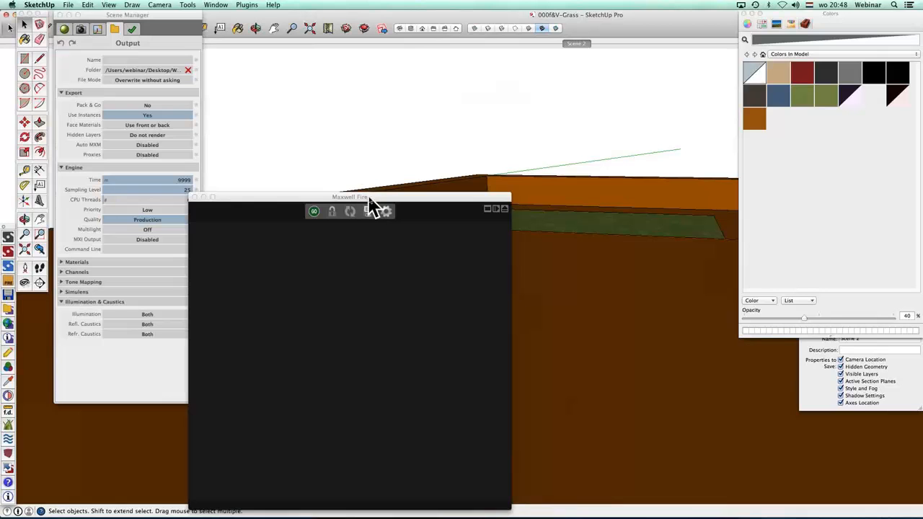
{"action": "left_click_drag", "start_coordinate": [371, 199], "coordinate": [501, 346]}
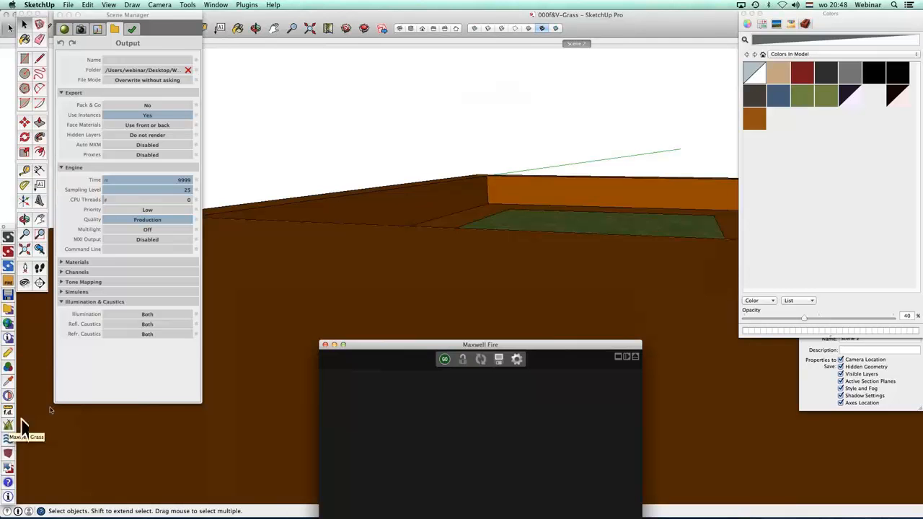
{"action": "left_click", "coordinate": [359, 160]}
{"action": "middle_click_drag", "start_coordinate": [481, 162], "coordinate": [449, 206]}
{"action": "scroll", "coordinate": [435, 228], "scroll_direction": "down", "scroll_amount": 10}
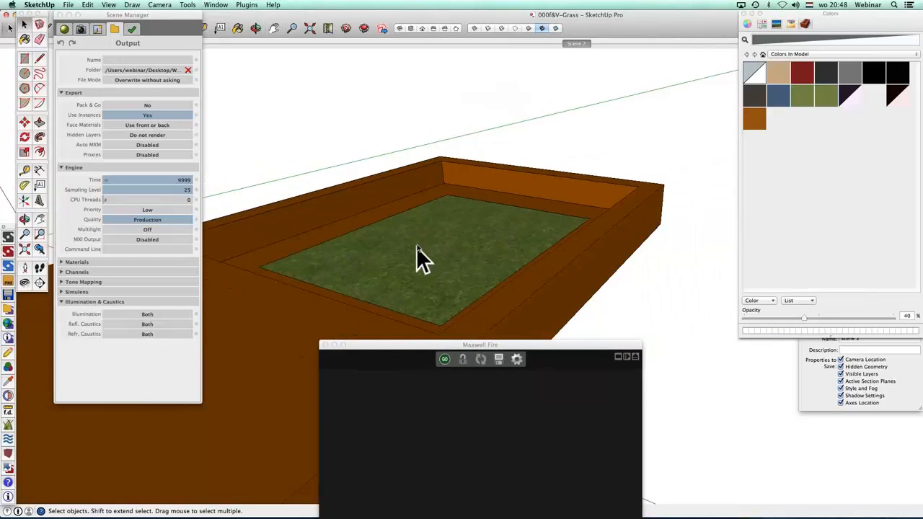
{"action": "scroll", "coordinate": [416, 243], "scroll_direction": "up", "scroll_amount": 8}
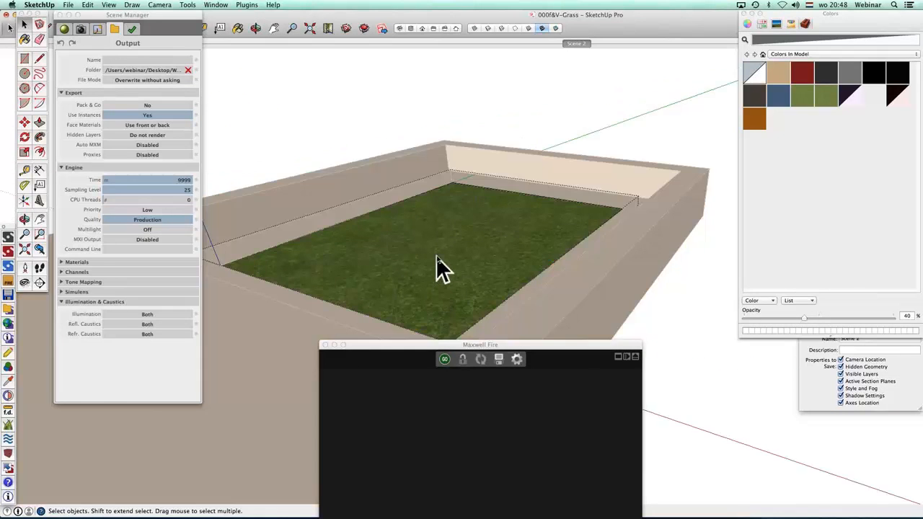
- Open the Maxwell Grass settings for the green face inside the planter and place them beside the Scene Manager
{"action": "left_click", "coordinate": [9, 426]}
{"action": "left_click_drag", "start_coordinate": [354, 90], "coordinate": [340, 72]}
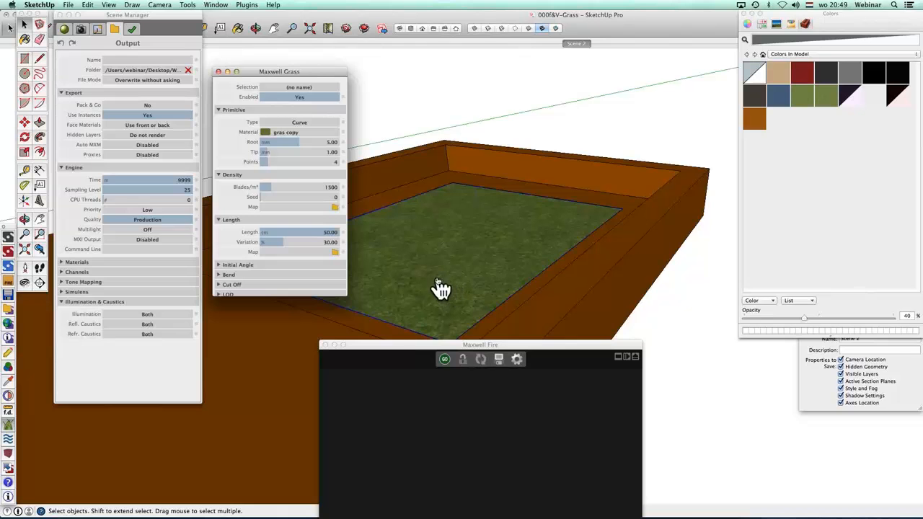
{"action": "left_click", "coordinate": [376, 127]}
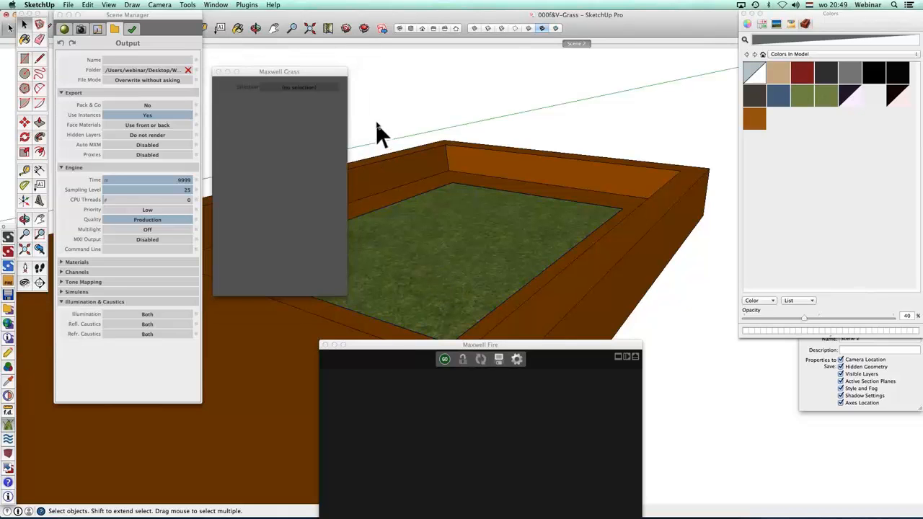
{"action": "left_click", "coordinate": [435, 207]}
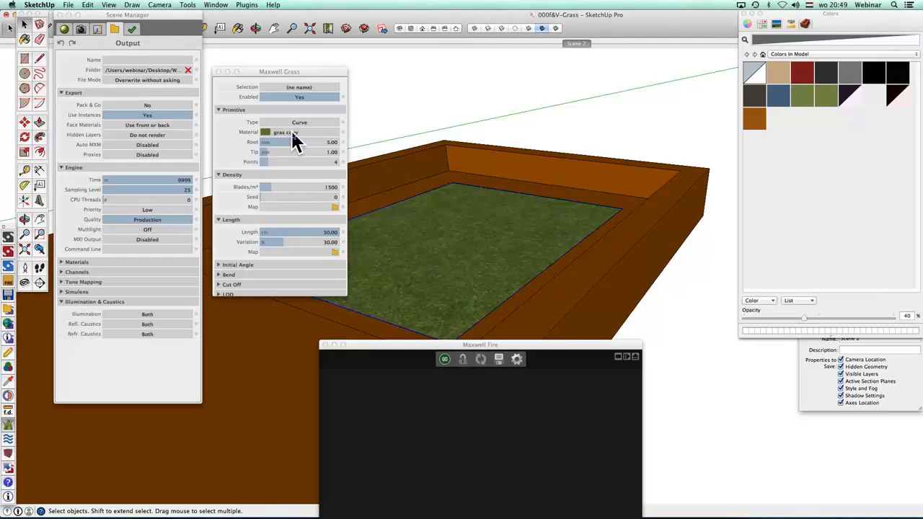
- Start the Fire preview of the grass planter and orbit and pan the model to frame the planter's corner
{"action": "left_click_drag", "start_coordinate": [457, 346], "coordinate": [343, 193]}
{"action": "left_click", "coordinate": [438, 191]}
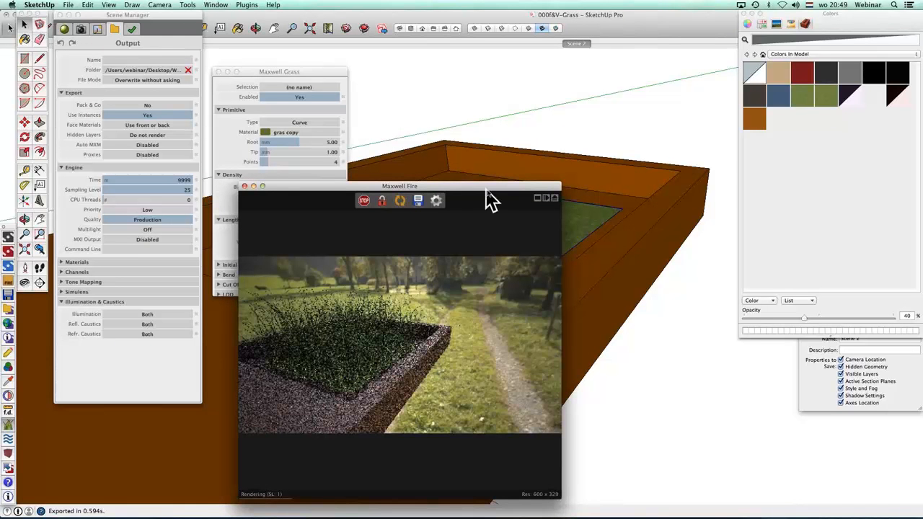
{"action": "left_click_drag", "start_coordinate": [489, 188], "coordinate": [587, 208]}
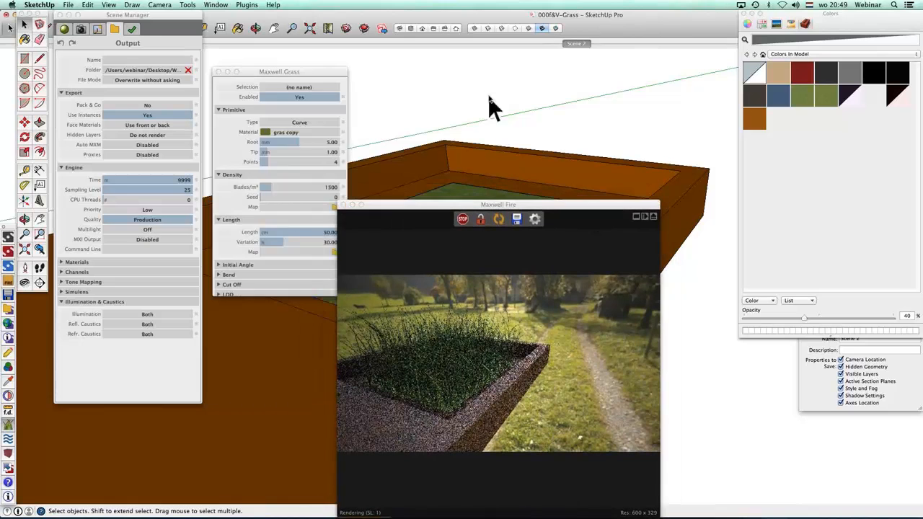
{"action": "left_click", "coordinate": [481, 121]}
{"action": "mouse_move", "coordinate": [484, 117]}
{"action": "middle_mouse_down"}
{"action": "mouse_move", "coordinate": [466, 120]}
{"action": "mouse_move", "coordinate": [443, 146]}
{"action": "mouse_move", "coordinate": [422, 98]}
{"action": "mouse_move", "coordinate": [441, 139]}
{"action": "mouse_move", "coordinate": [465, 154]}
{"action": "middle_mouse_up"}
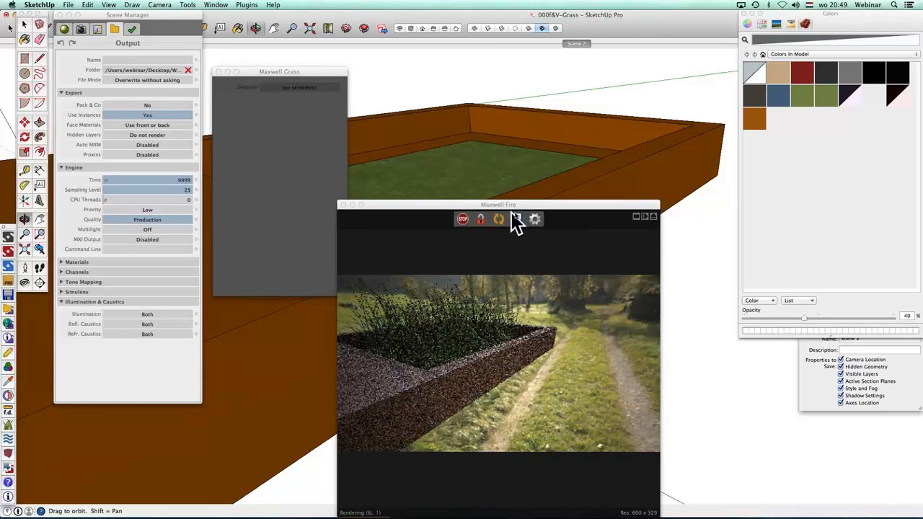
{"action": "left_click_drag", "start_coordinate": [516, 206], "coordinate": [382, 228]}
{"action": "mouse_move", "coordinate": [406, 189]}
{"action": "left_mouse_down", "text": "shift"}
{"action": "mouse_move", "coordinate": [465, 177]}
{"action": "mouse_move", "coordinate": [516, 186]}
{"action": "mouse_move", "coordinate": [513, 213]}
{"action": "left_mouse_up", "text": "shift"}
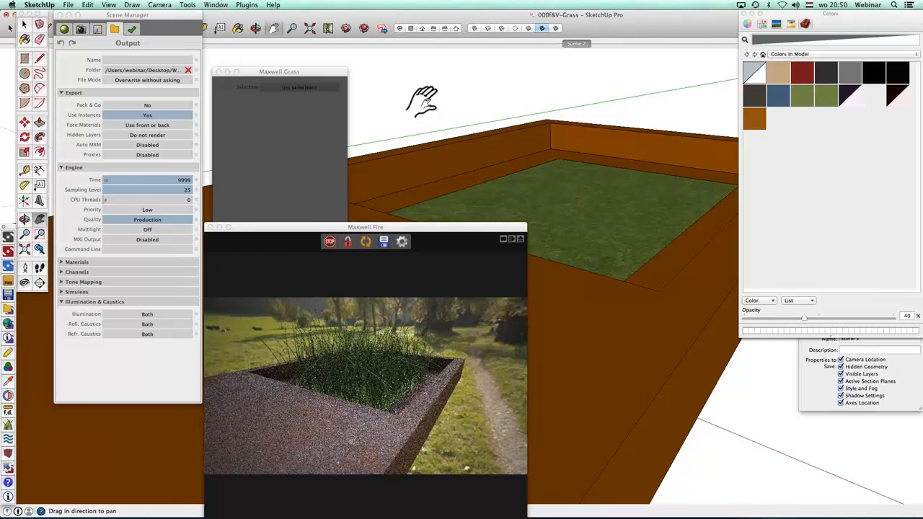
- Set the grass blade length on the green face to 71 cm and re-export the scene to Fire
{"action": "key", "text": "space"}
{"action": "left_click", "coordinate": [573, 213]}
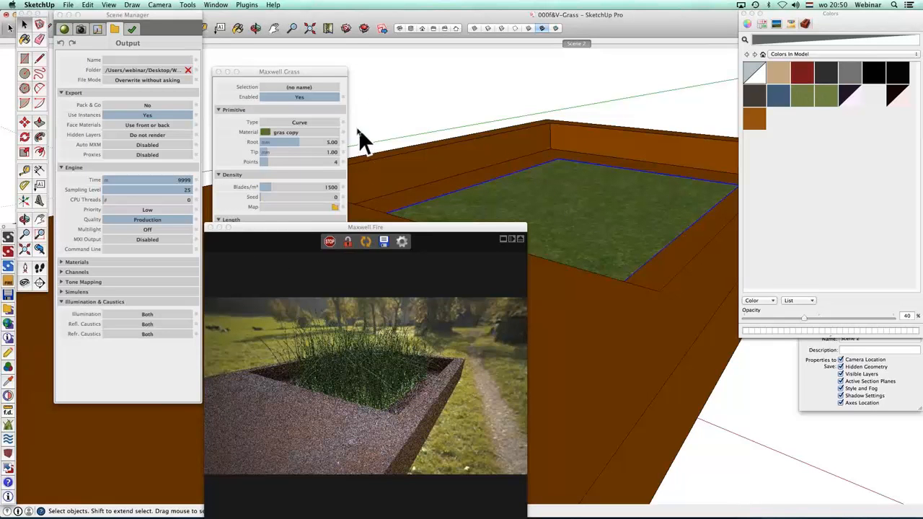
{"action": "left_click_drag", "start_coordinate": [380, 227], "coordinate": [509, 262]}
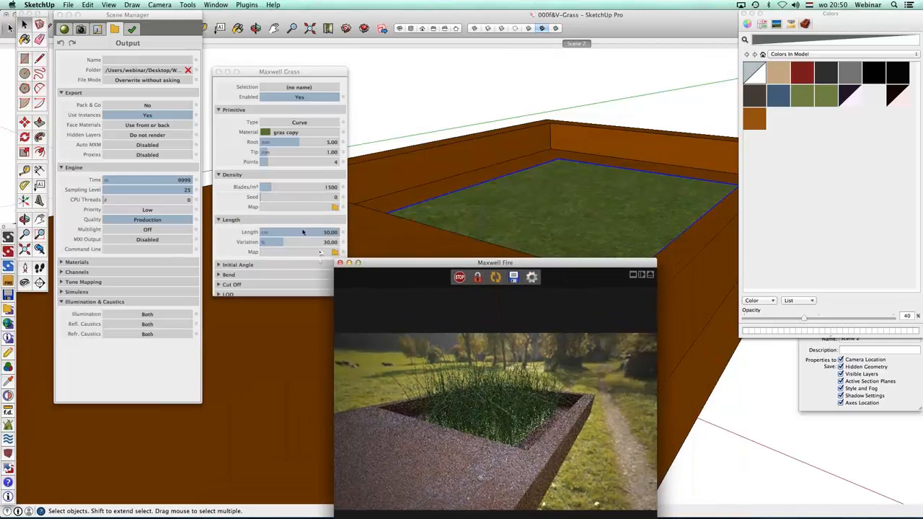
{"action": "left_click", "coordinate": [330, 189]}
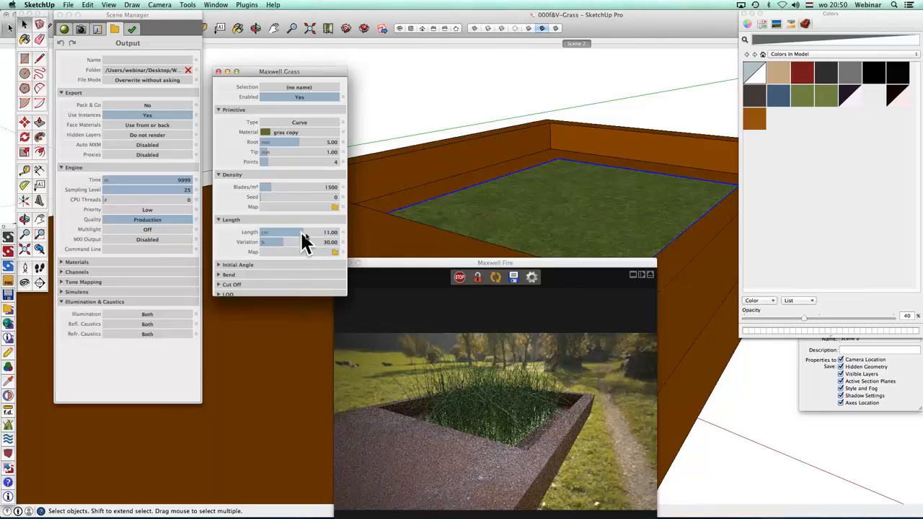
{"action": "left_click_drag", "start_coordinate": [300, 230], "coordinate": [347, 232]}
{"action": "left_click_drag", "start_coordinate": [492, 262], "coordinate": [469, 191]}
{"action": "left_click", "coordinate": [472, 203]}
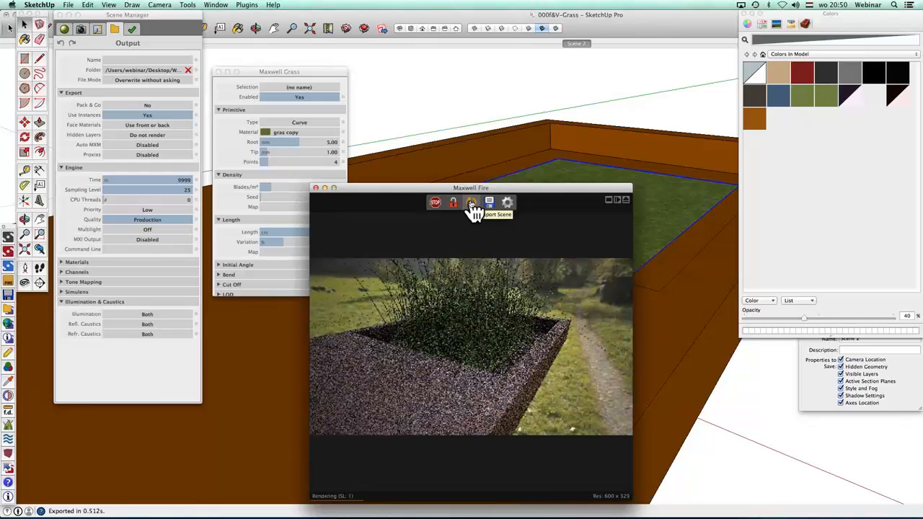
- Move the Fire window below the Maxwell Grass settings so both can be seen
{"action": "left_click_drag", "start_coordinate": [481, 196], "coordinate": [335, 205]}
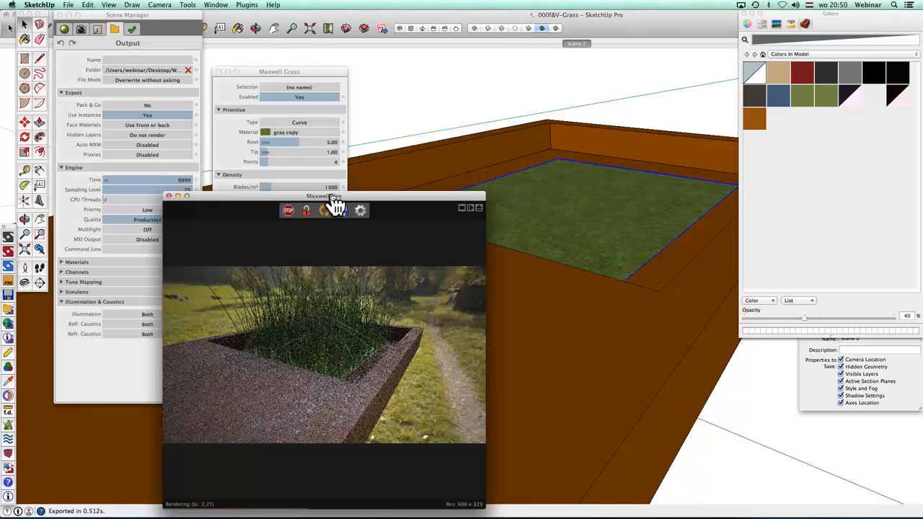
{"action": "left_click_drag", "start_coordinate": [332, 197], "coordinate": [462, 213]}
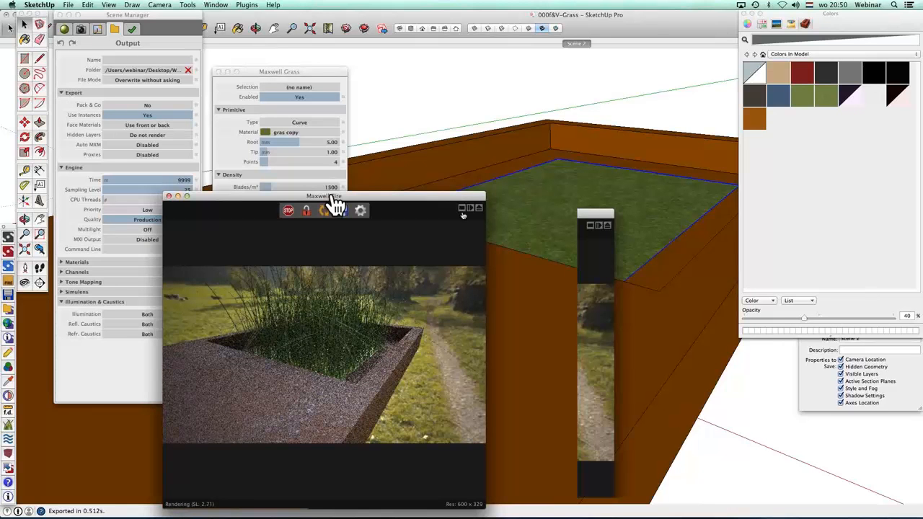
{"action": "left_click_drag", "start_coordinate": [335, 205], "coordinate": [492, 276]}
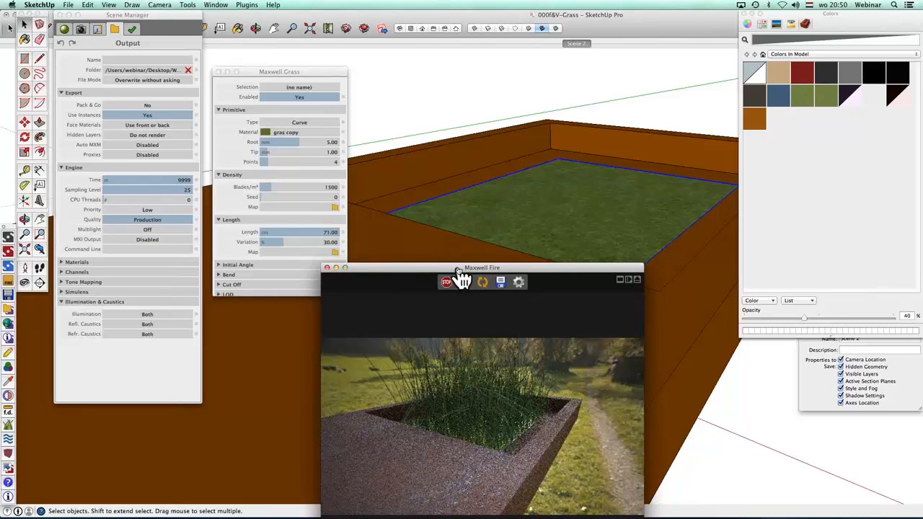
{"action": "left_click_drag", "start_coordinate": [458, 269], "coordinate": [390, 316]}
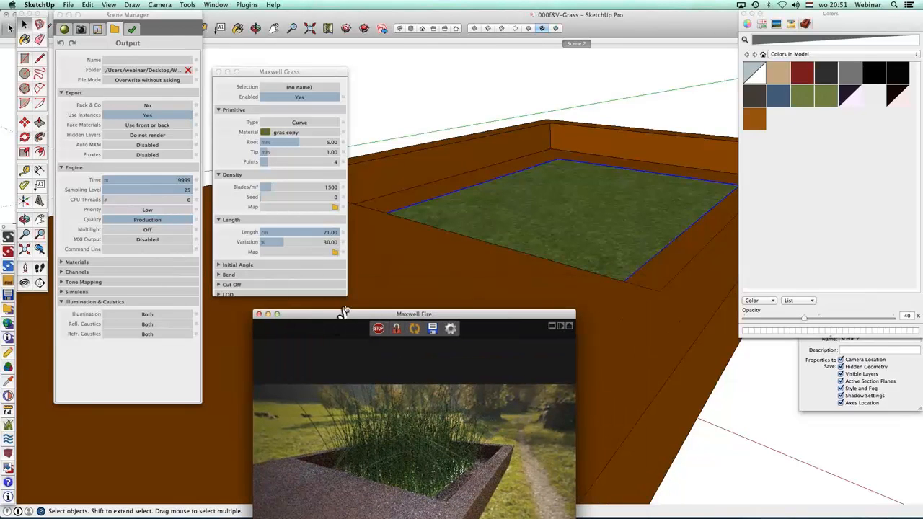
- Enlarge the Maxwell Grass window and expand its LOD, Bend and Initial Angle settings for review
{"action": "left_click", "coordinate": [305, 70]}
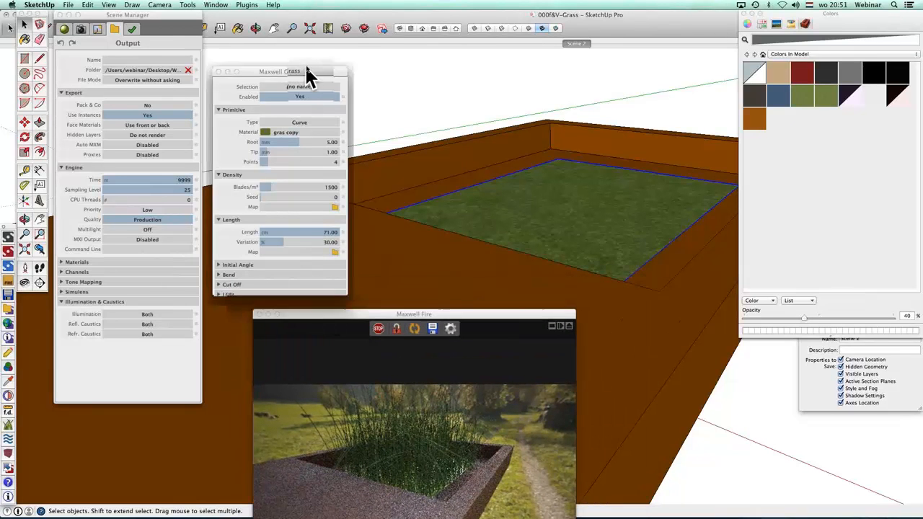
{"action": "left_click_drag", "start_coordinate": [305, 70], "coordinate": [297, 14]}
{"action": "left_click_drag", "start_coordinate": [340, 242], "coordinate": [335, 308]}
{"action": "left_click", "coordinate": [212, 237]}
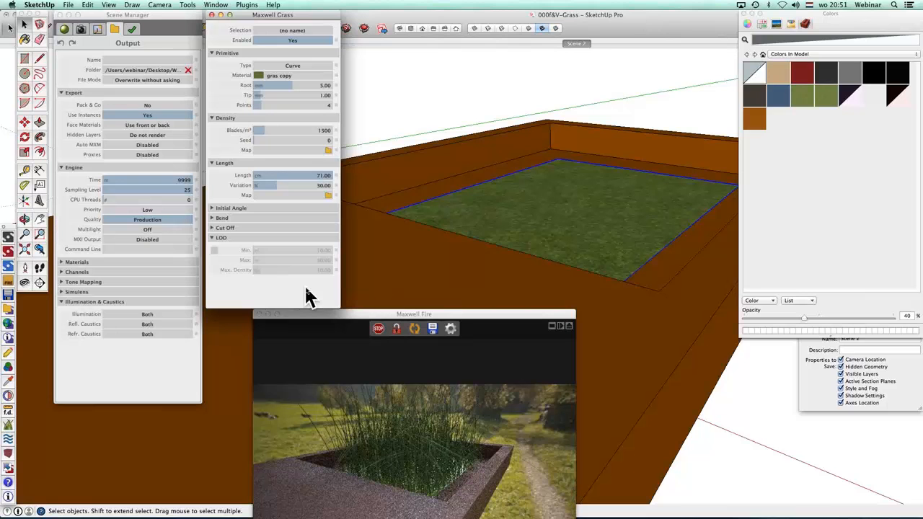
{"action": "left_click", "coordinate": [212, 218]}
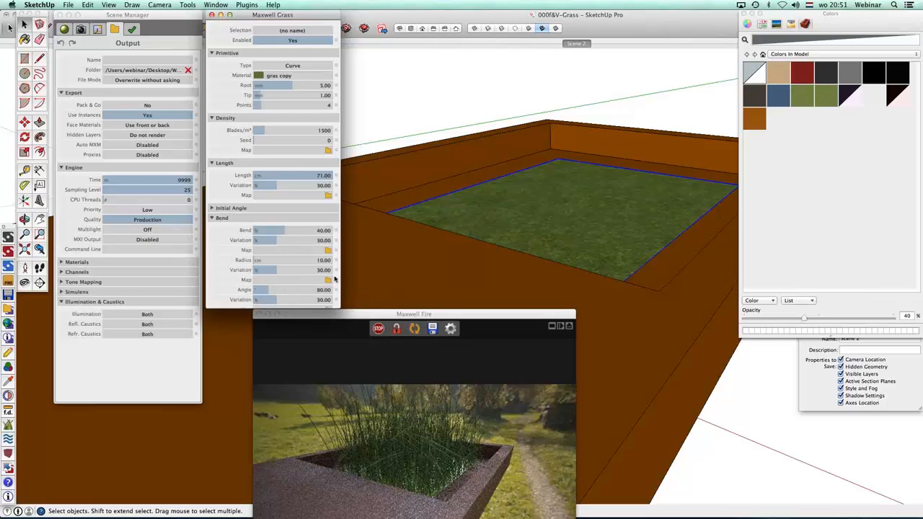
{"action": "left_click_drag", "start_coordinate": [339, 309], "coordinate": [350, 372]}
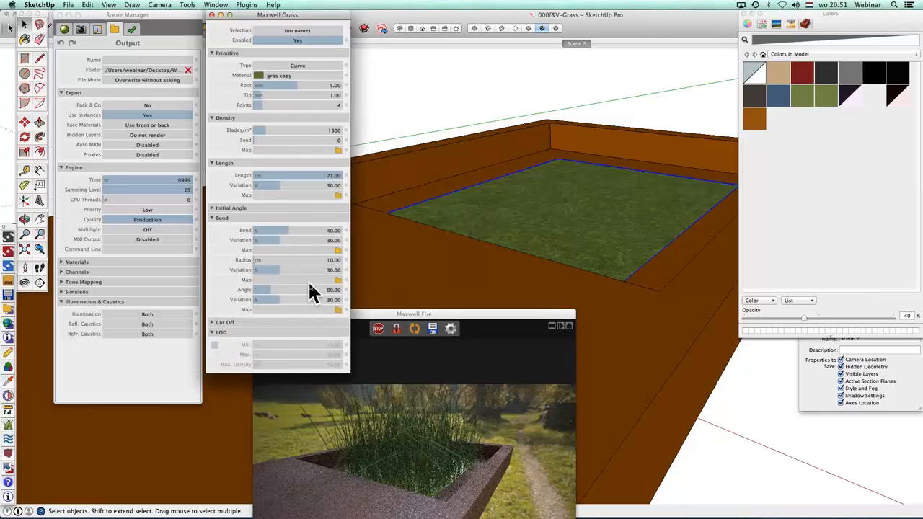
{"action": "left_click", "coordinate": [212, 209]}
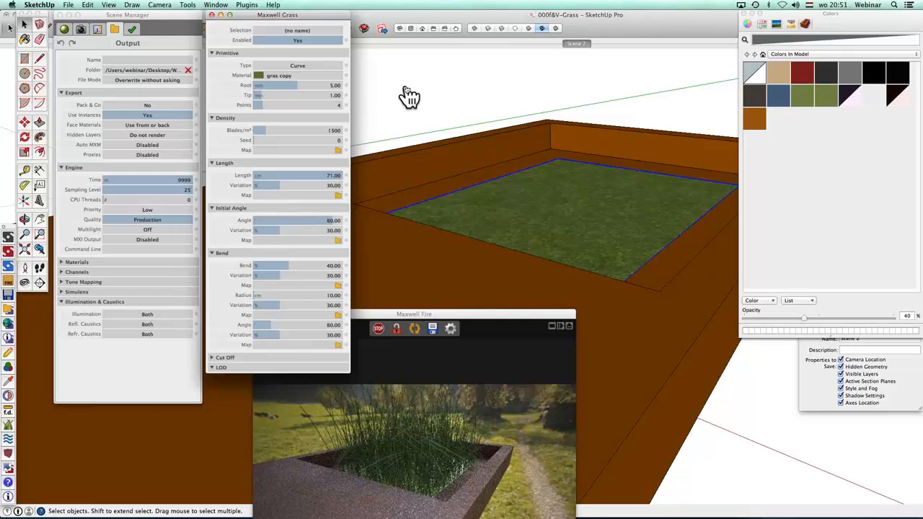
- Close the Colors window to turn on the pomegranate layer, and re-export the scene to the Fire preview
{"action": "left_click", "coordinate": [216, 6]}
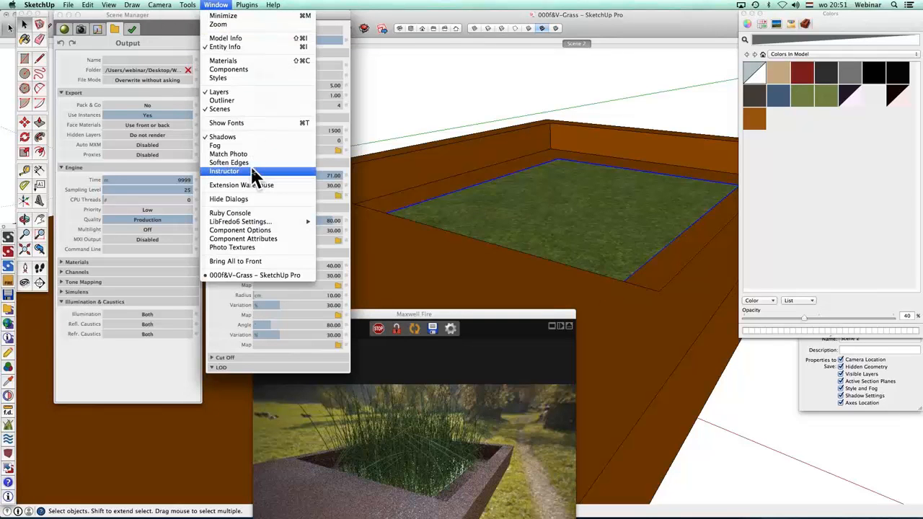
{"action": "left_click", "coordinate": [464, 93]}
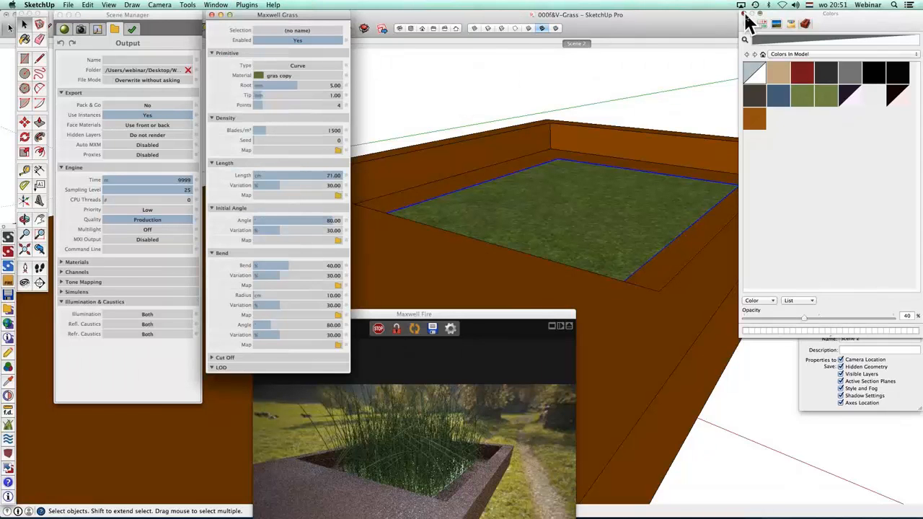
{"action": "left_click", "coordinate": [744, 13]}
{"action": "left_click", "coordinate": [878, 96]}
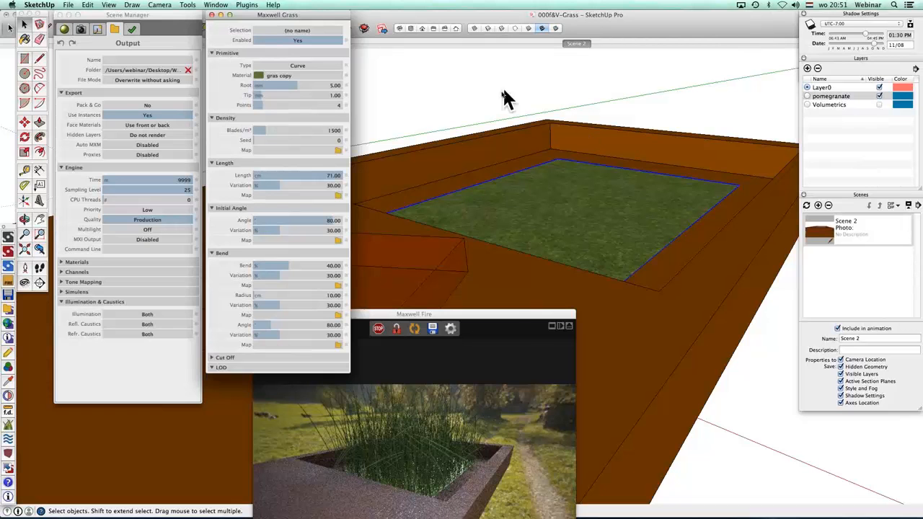
{"action": "left_click_drag", "start_coordinate": [529, 315], "coordinate": [268, 170]}
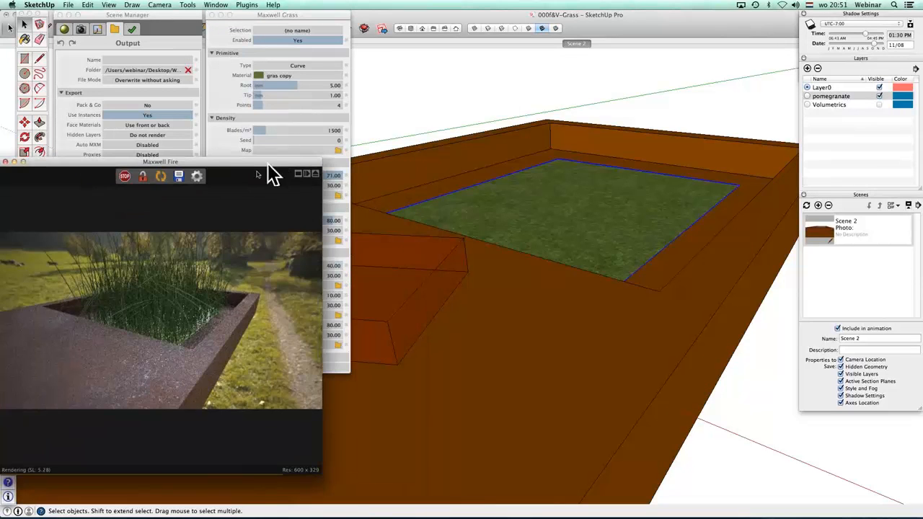
{"action": "left_click", "coordinate": [160, 176]}
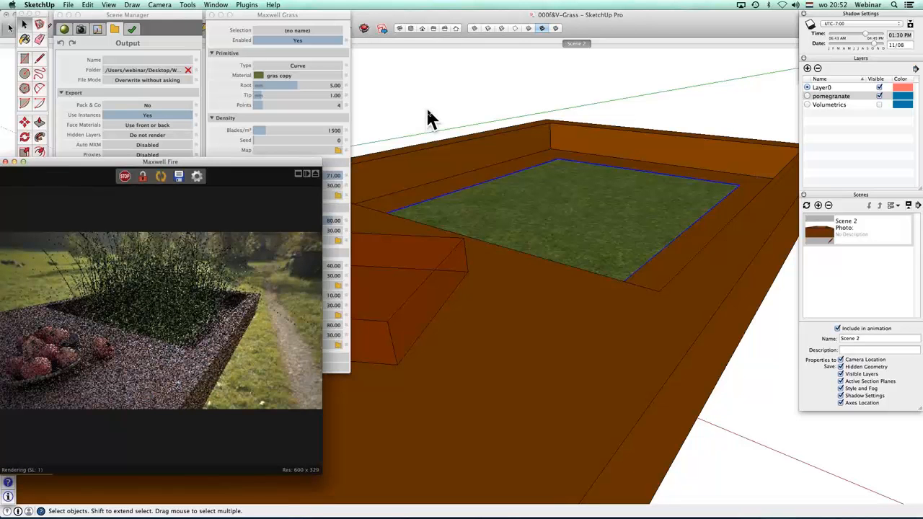
- Clear the selection and orbit the model until the Fire preview frames the pomegranate bowl in front of the grass
{"action": "left_click", "coordinate": [427, 108]}
{"action": "key", "text": "o"}
{"action": "mouse_move", "coordinate": [446, 308]}
{"action": "left_mouse_down"}
{"action": "mouse_move", "coordinate": [497, 299]}
{"action": "mouse_move", "coordinate": [449, 309]}
{"action": "mouse_move", "coordinate": [561, 310]}
{"action": "mouse_move", "coordinate": [501, 291]}
{"action": "mouse_move", "coordinate": [523, 313]}
{"action": "mouse_move", "coordinate": [512, 281]}
{"action": "mouse_move", "coordinate": [478, 323]}
{"action": "mouse_move", "coordinate": [519, 292]}
{"action": "left_mouse_up"}
{"action": "key", "text": "space"}
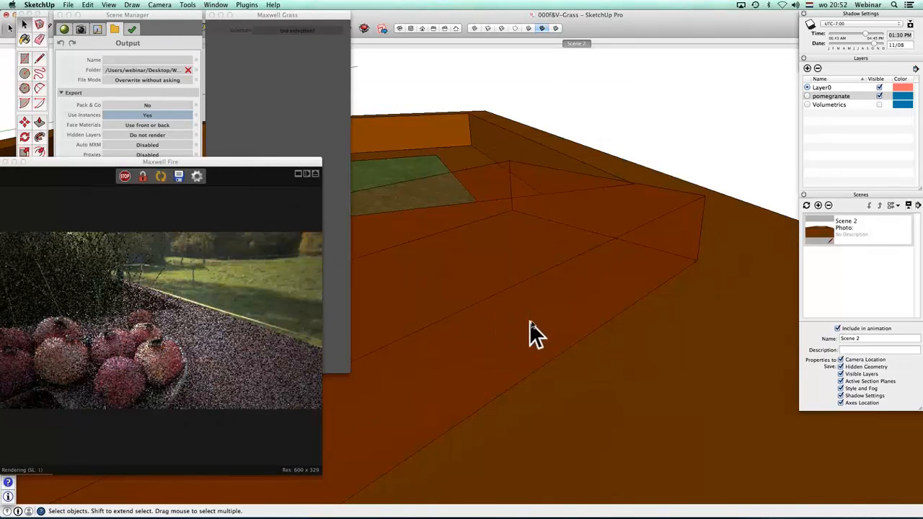
{"action": "key", "text": "o"}
{"action": "left_click_drag", "start_coordinate": [550, 324], "coordinate": [448, 330]}
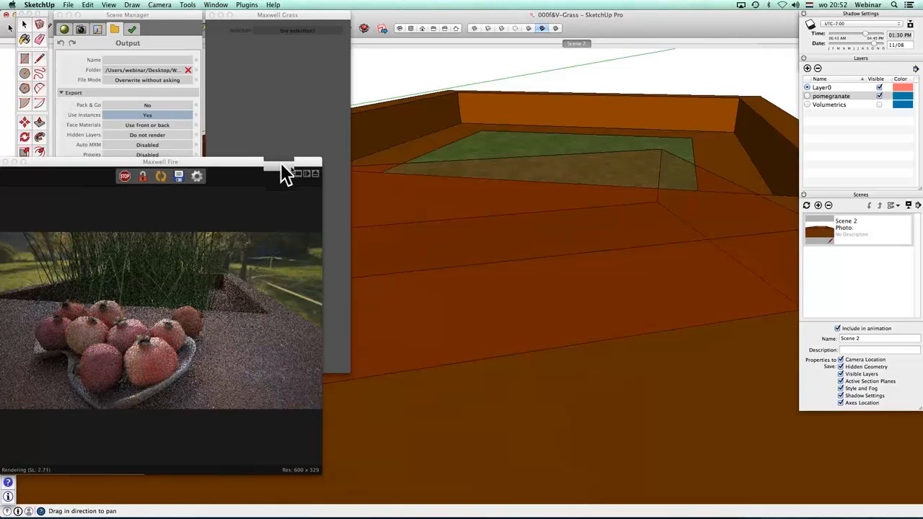
- Lower the view onto the pomegranate bowl in the Fire preview and show the scene's Environment settings
{"action": "left_click_drag", "start_coordinate": [282, 165], "coordinate": [502, 168]}
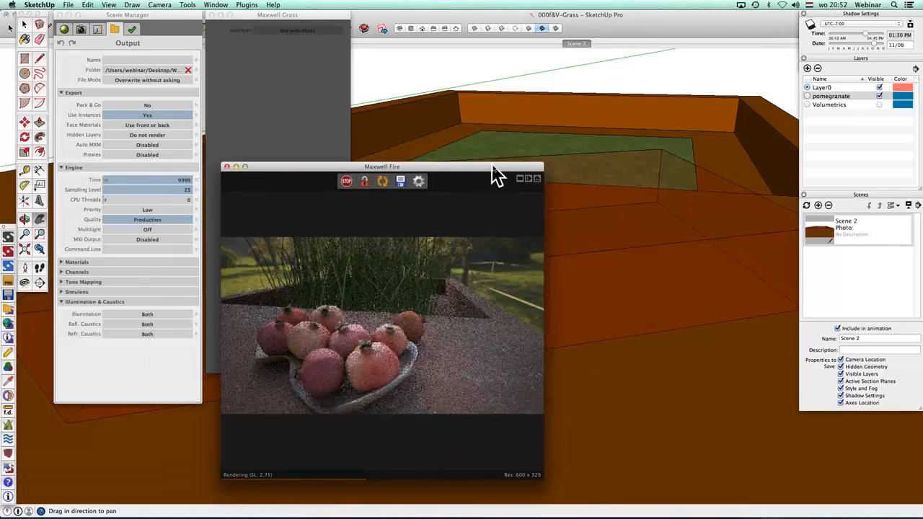
{"action": "left_click_drag", "start_coordinate": [502, 88], "coordinate": [502, 76]}
{"action": "left_click", "coordinate": [496, 69]}
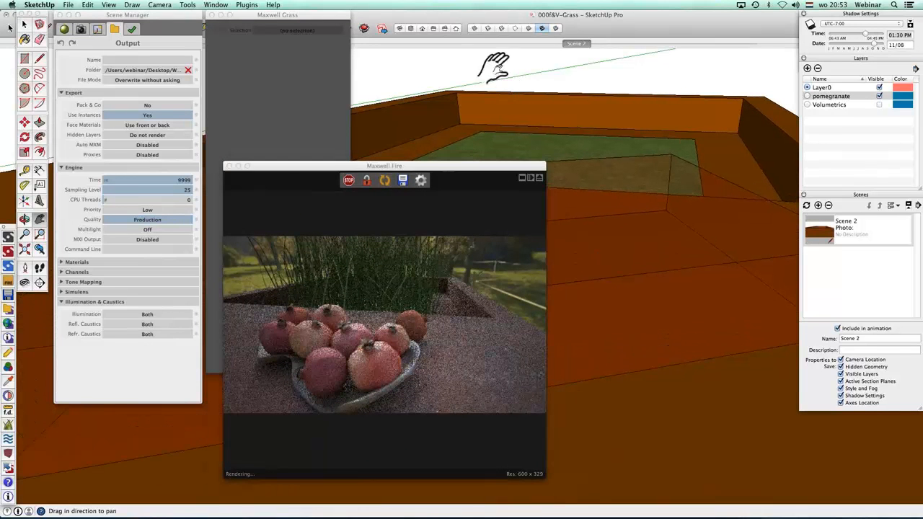
{"action": "mouse_move", "coordinate": [570, 246]}
{"action": "middle_mouse_down"}
{"action": "mouse_move", "coordinate": [573, 282]}
{"action": "mouse_move", "coordinate": [583, 179]}
{"action": "middle_mouse_up"}
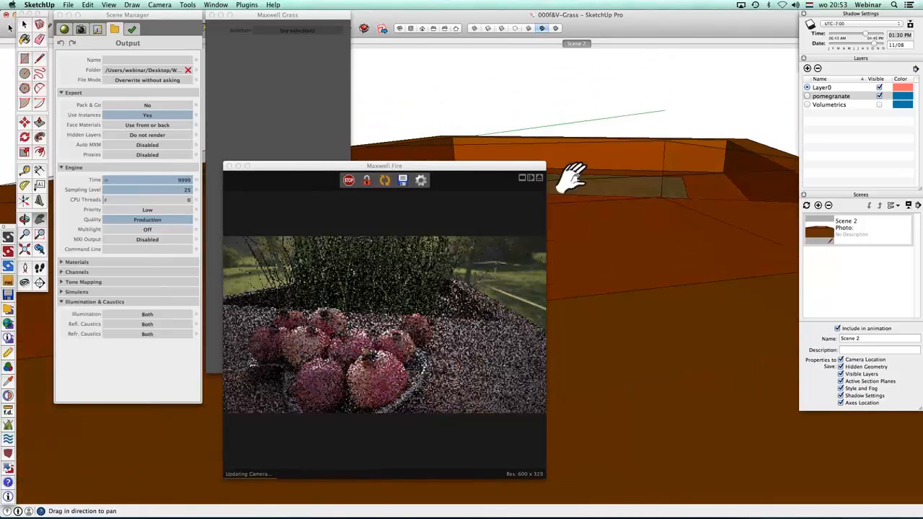
{"action": "left_click", "coordinate": [97, 31]}
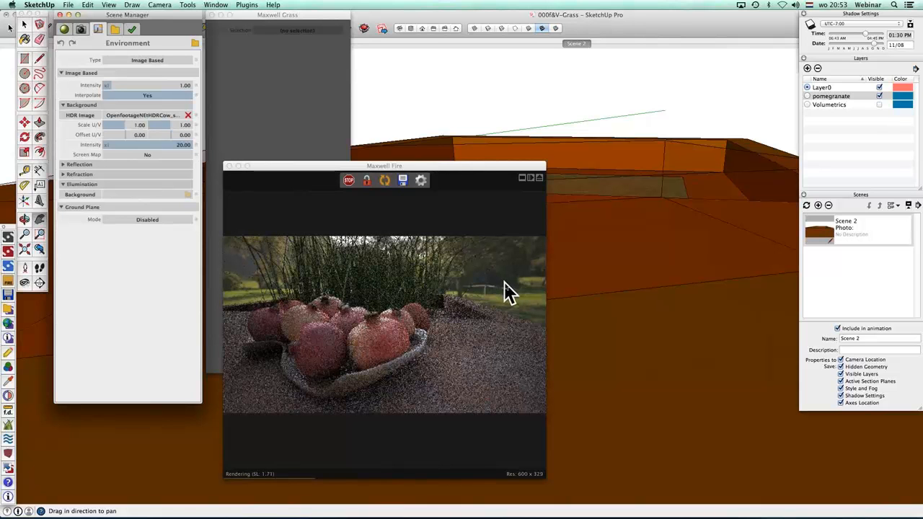
{"action": "left_click_drag", "start_coordinate": [474, 166], "coordinate": [443, 149]}
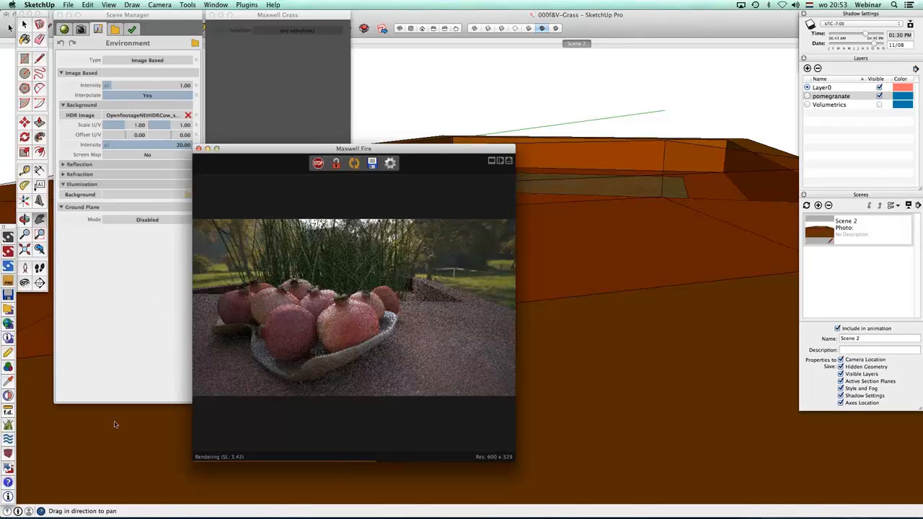
- Open the Maxwell Volumetric settings and select the planter group with the whole model in view
{"action": "left_click", "coordinate": [8, 456]}
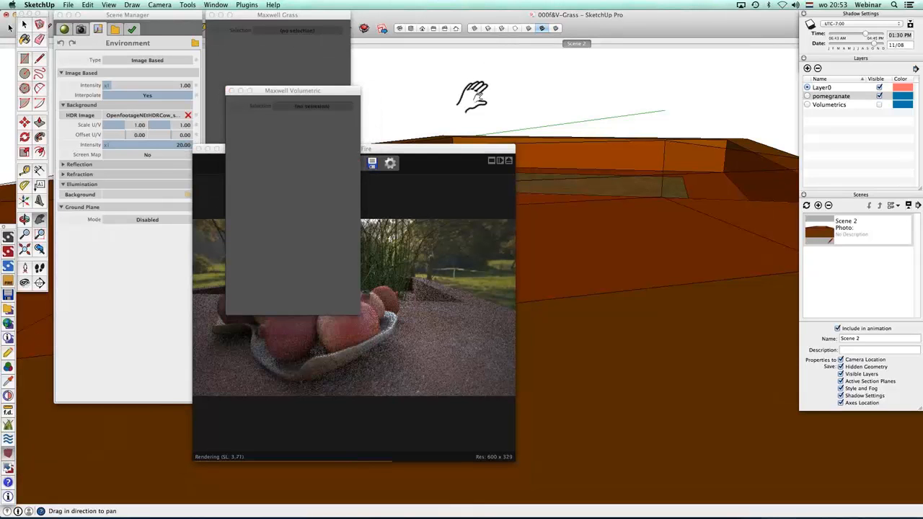
{"action": "middle_click_drag", "start_coordinate": [488, 93], "coordinate": [511, 209]}
{"action": "left_click_drag", "start_coordinate": [497, 151], "coordinate": [418, 334]}
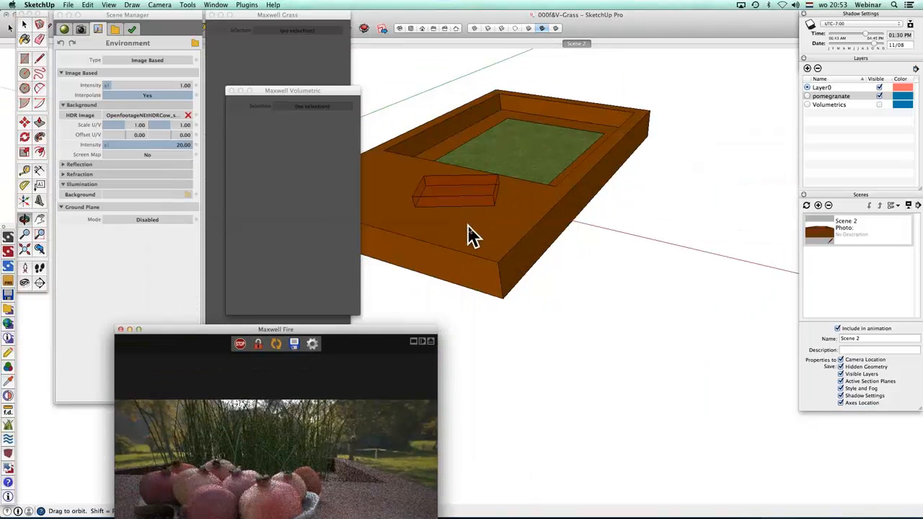
{"action": "key", "text": "space"}
{"action": "left_click", "coordinate": [484, 273]}
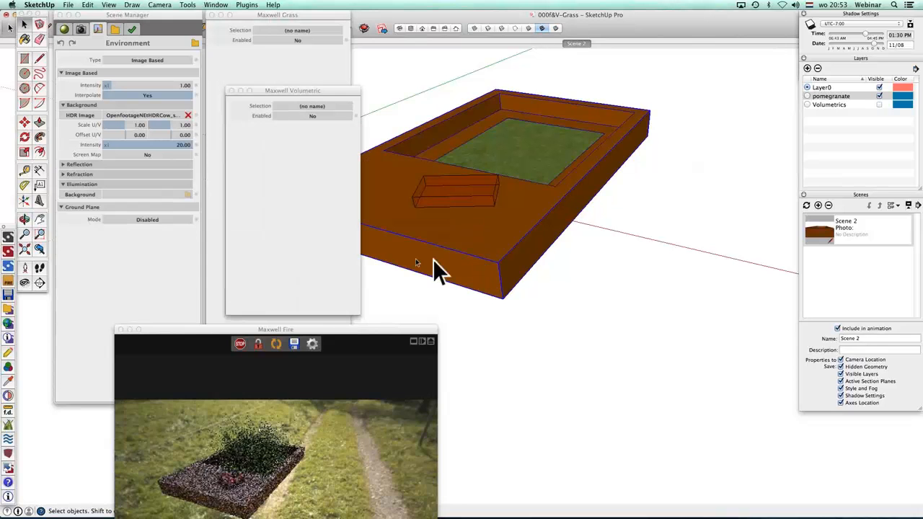
- Stop the Fire render and enable Maxwell Volumetric on the selected planter
{"action": "left_click", "coordinate": [240, 354]}
{"action": "left_click", "coordinate": [239, 346]}
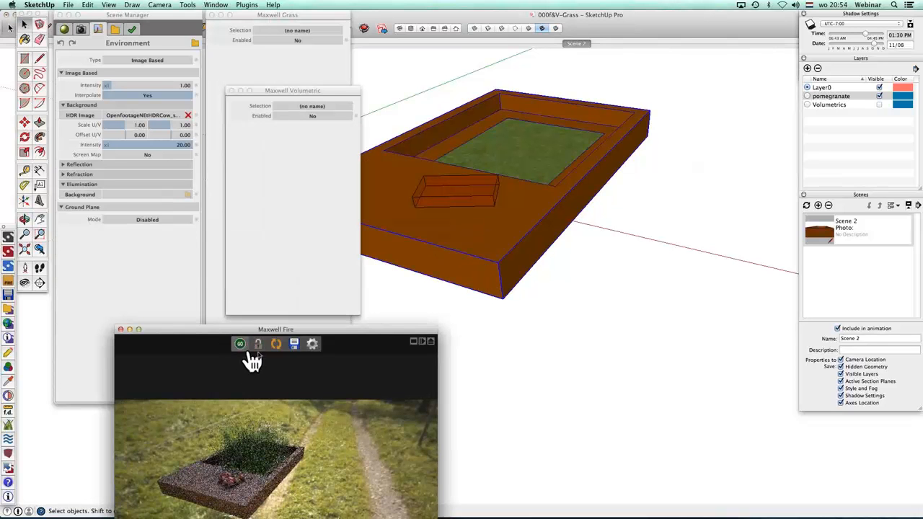
{"action": "left_click", "coordinate": [306, 110]}
{"action": "left_click", "coordinate": [310, 116]}
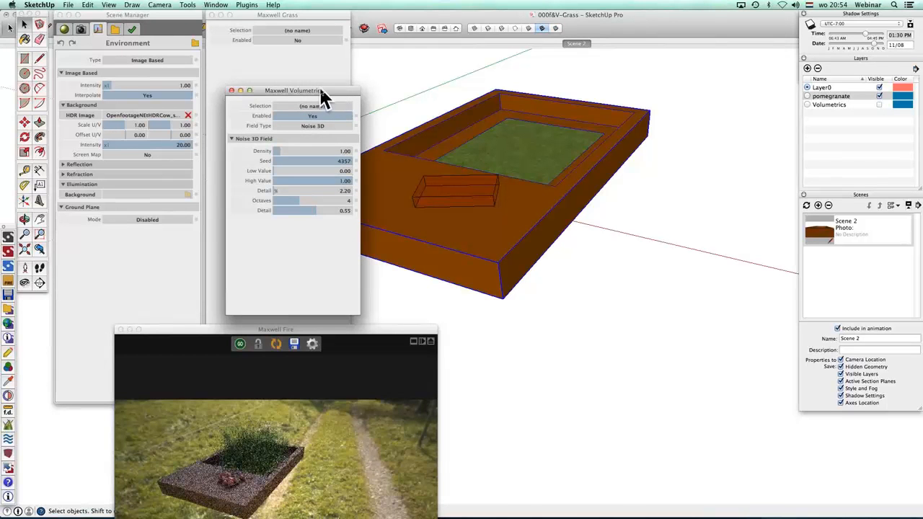
{"action": "left_click_drag", "start_coordinate": [338, 90], "coordinate": [311, 88]}
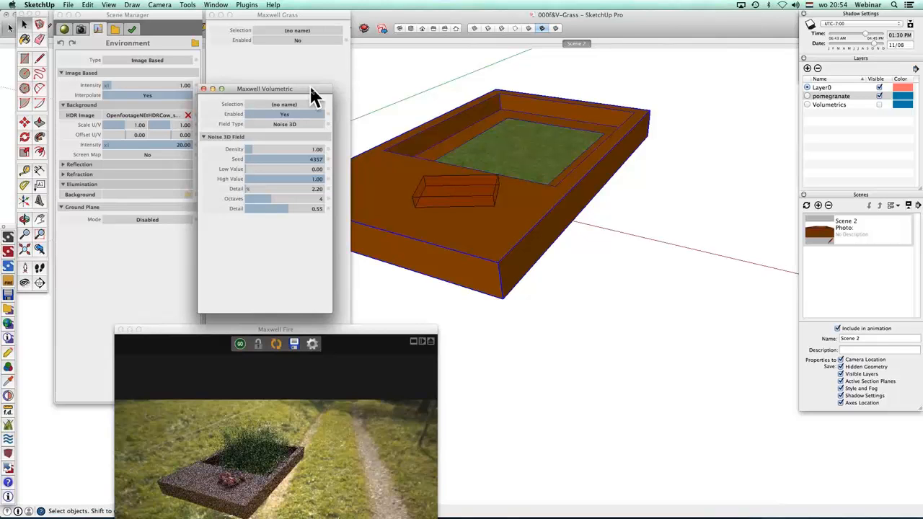
{"action": "left_click_drag", "start_coordinate": [310, 88], "coordinate": [345, 66]}
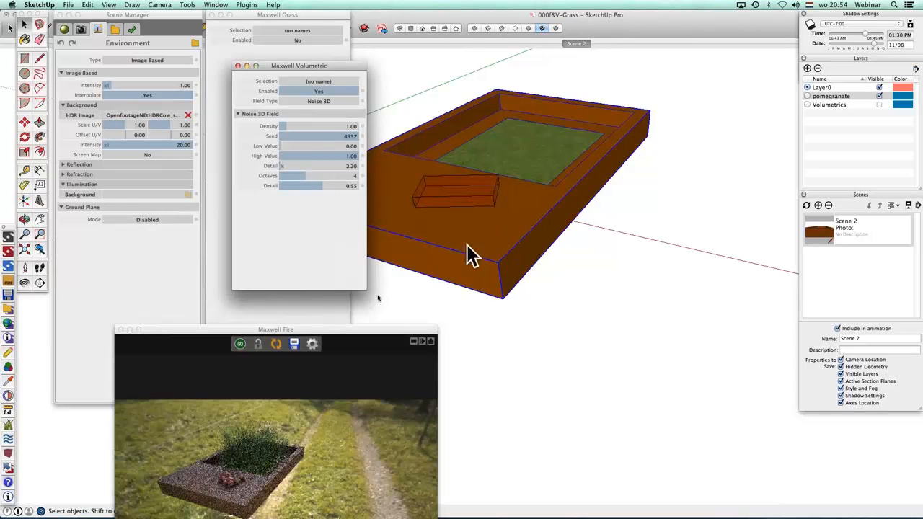
- Enable Maxwell Sea on the selected planter to reveal its geometry and wind settings, and close the Maxwell Sea window
{"action": "left_click", "coordinate": [8, 439]}
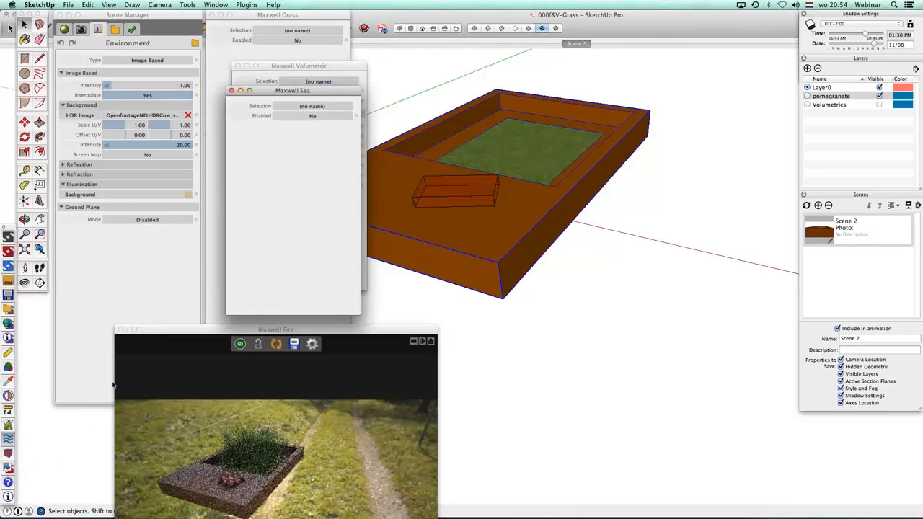
{"action": "left_click_drag", "start_coordinate": [334, 92], "coordinate": [294, 109]}
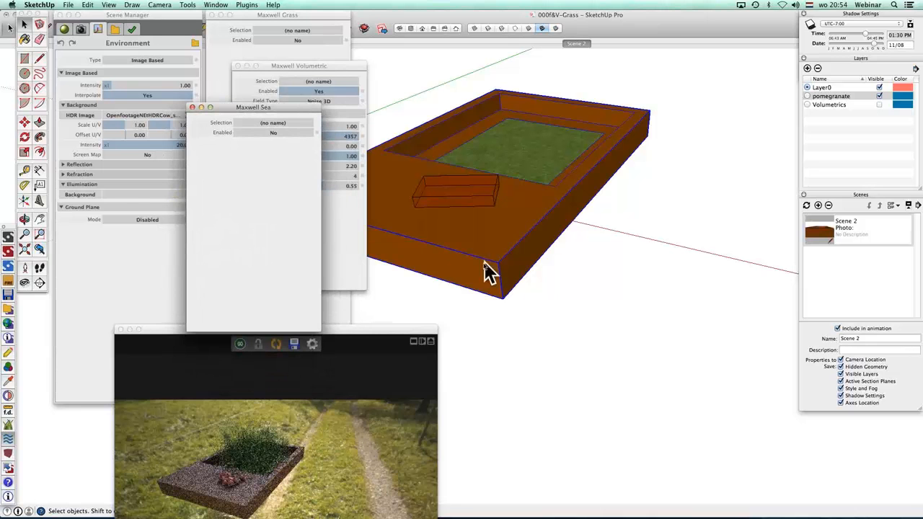
{"action": "left_click", "coordinate": [274, 133]}
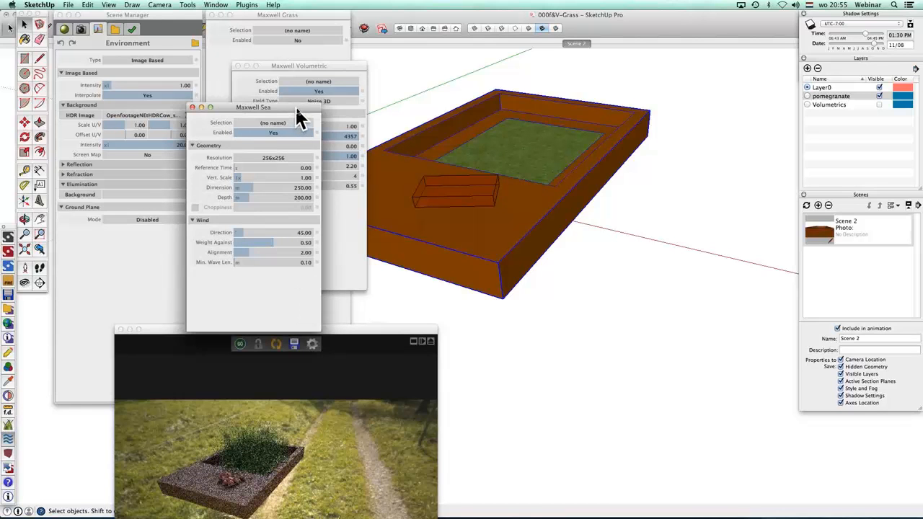
{"action": "left_click_drag", "start_coordinate": [295, 108], "coordinate": [274, 103]}
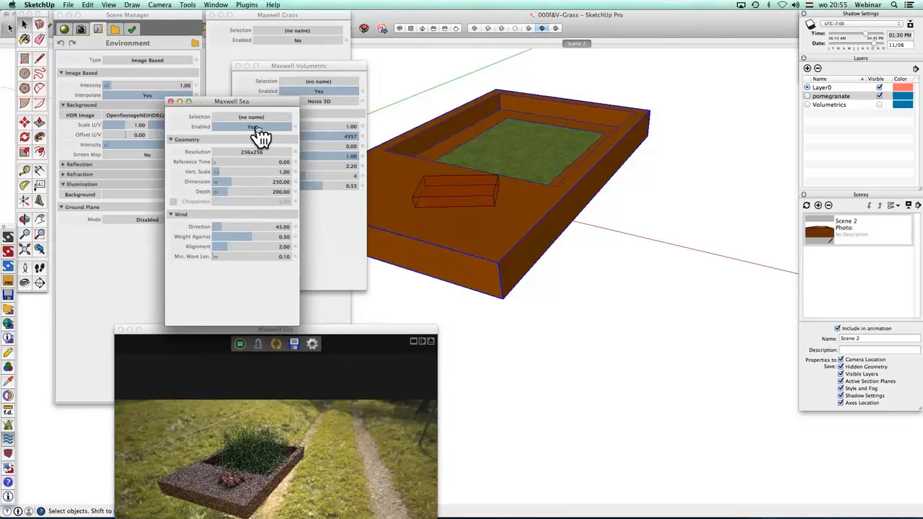
{"action": "left_click", "coordinate": [170, 101]}
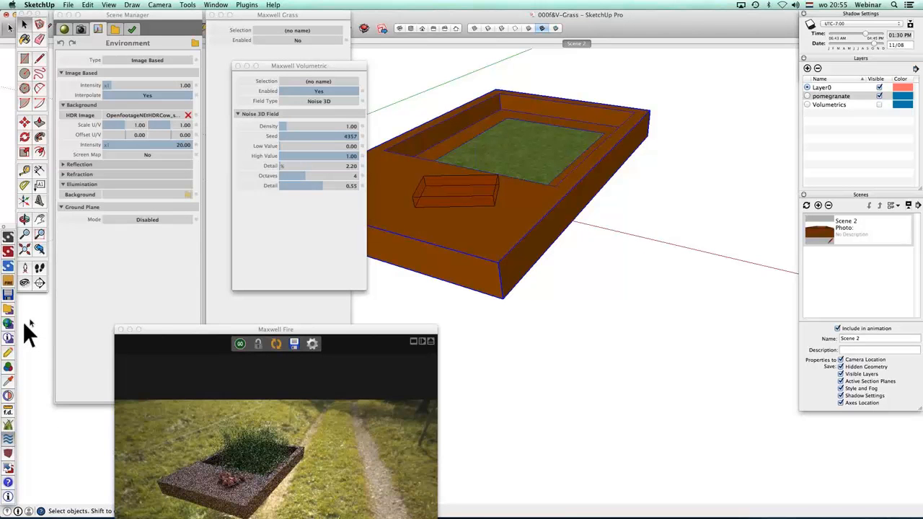
- Move the Fire window below the model and close the Maxwell Volumetric window
{"action": "left_click_drag", "start_coordinate": [233, 329], "coordinate": [170, 240]}
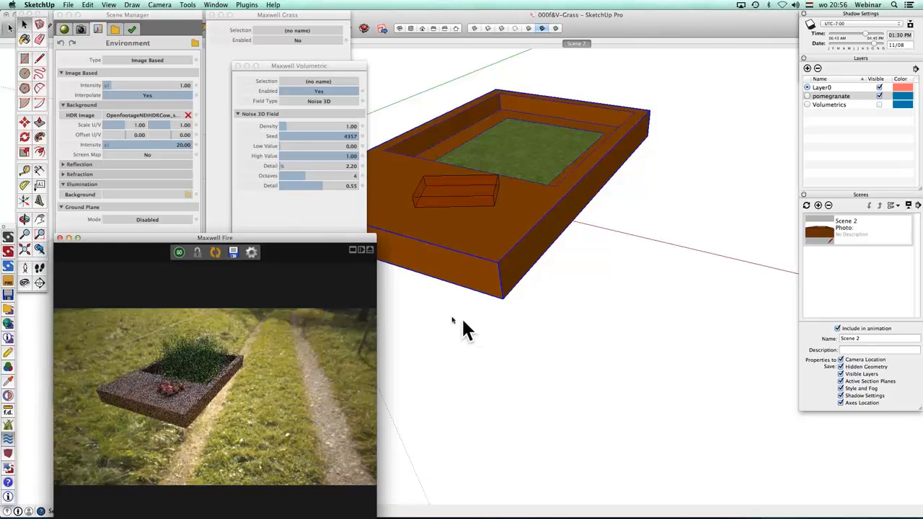
{"action": "left_click_drag", "start_coordinate": [359, 248], "coordinate": [588, 334]}
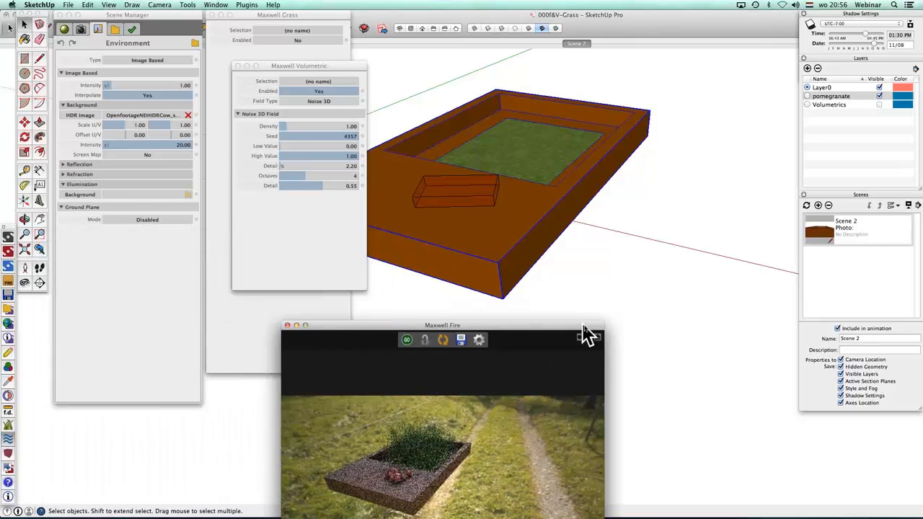
{"action": "left_click_drag", "start_coordinate": [325, 60], "coordinate": [166, 256]}
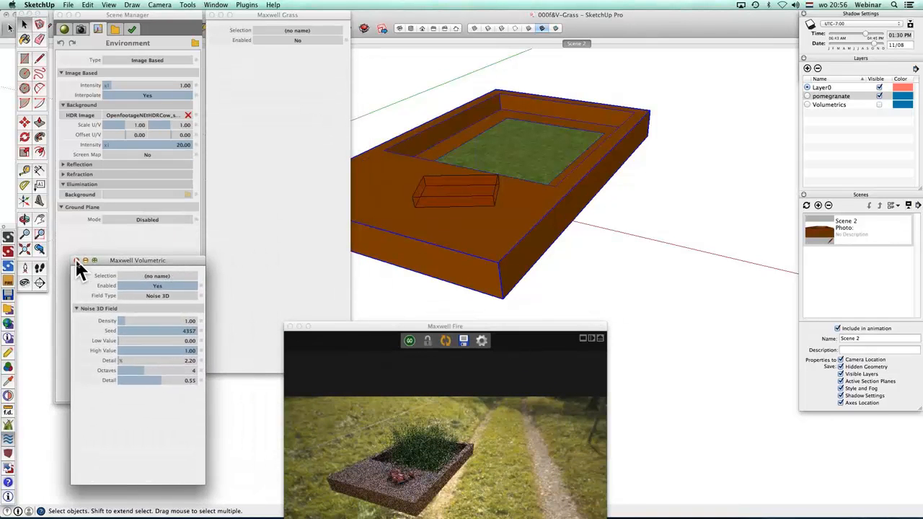
{"action": "left_click", "coordinate": [77, 261]}
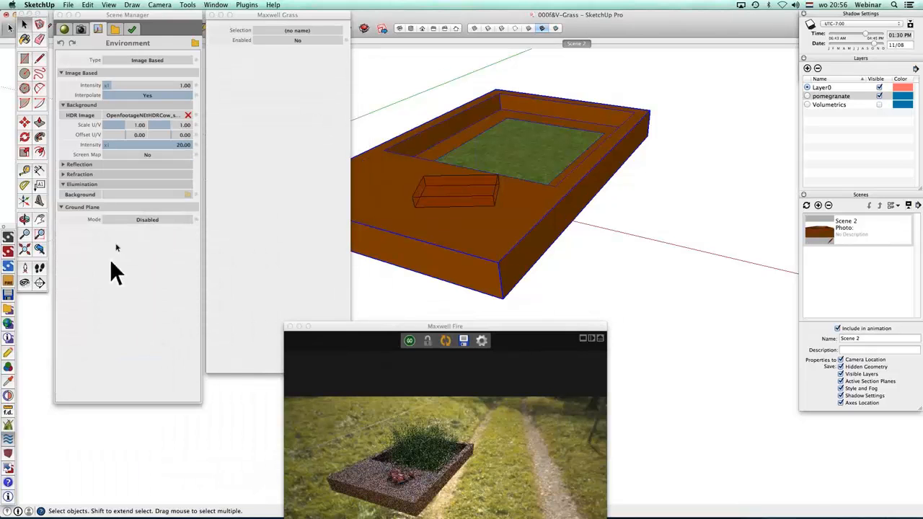
- Review the Output, Environment and Camera settings of the scene in the Scene Manager
{"action": "left_click", "coordinate": [114, 29]}
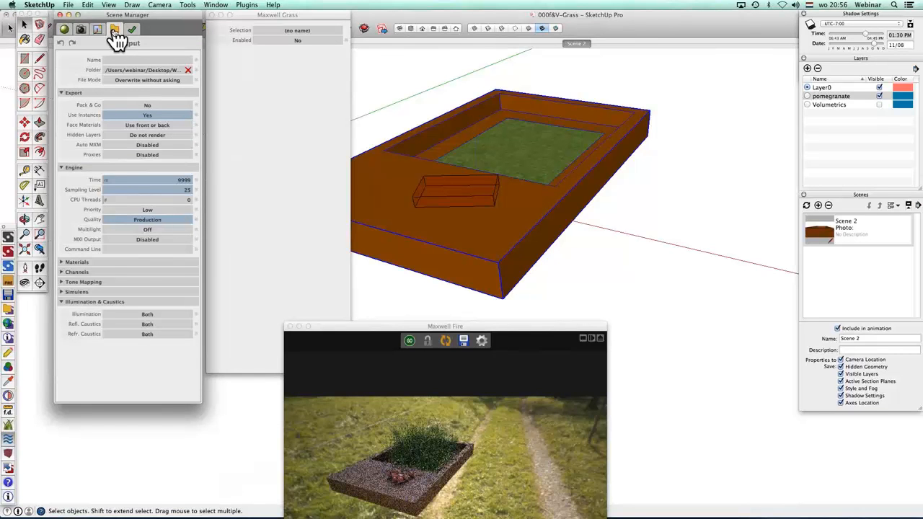
{"action": "left_click", "coordinate": [99, 30]}
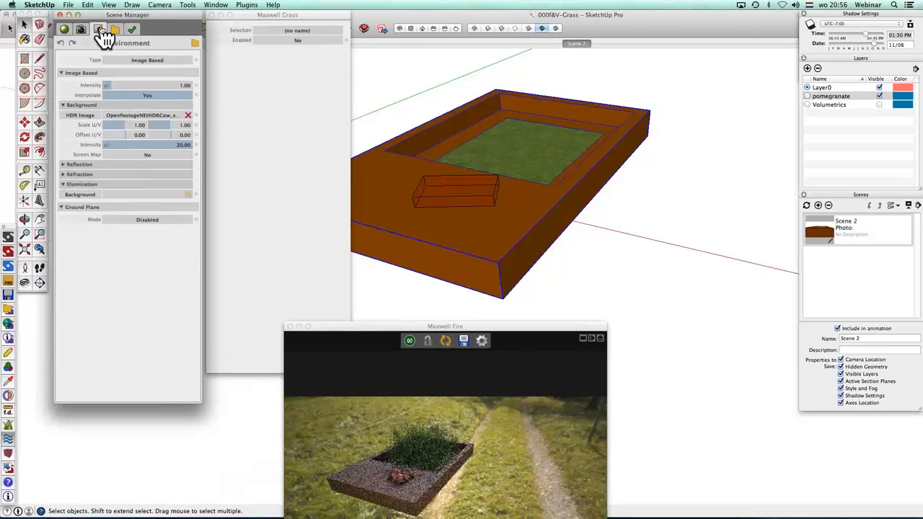
{"action": "left_click", "coordinate": [81, 30]}
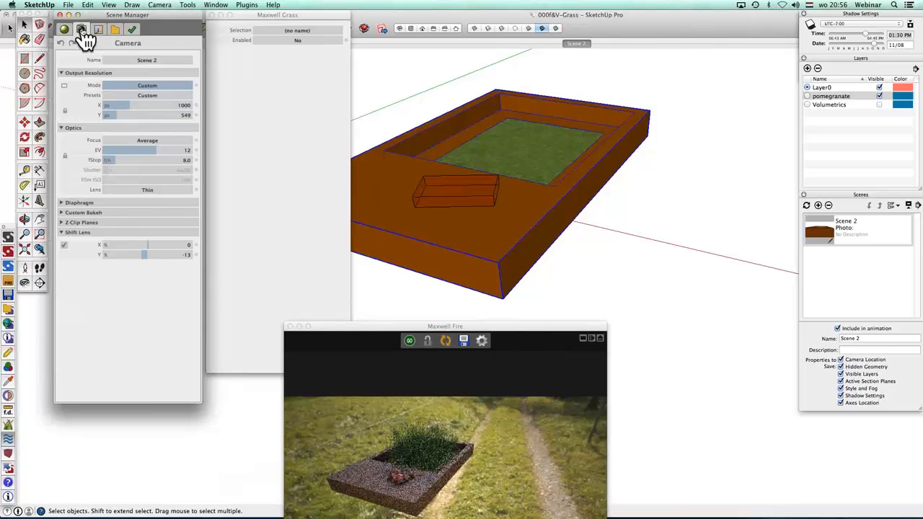
- Deselect the planter and orbit around it, keeping the Fire window clear of the model
{"action": "left_click", "coordinate": [463, 79]}
{"action": "key", "text": "o"}
{"action": "left_click_drag", "start_coordinate": [500, 179], "coordinate": [497, 202]}
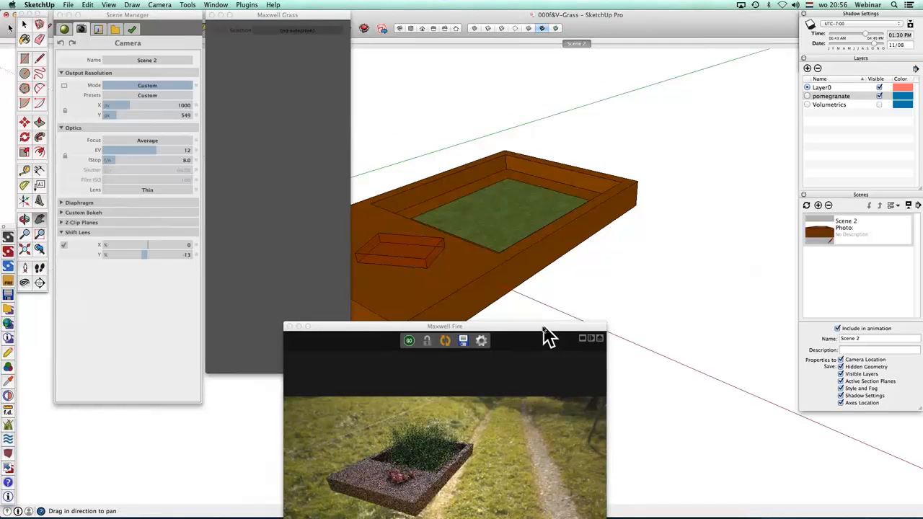
{"action": "left_click_drag", "start_coordinate": [544, 329], "coordinate": [284, 243]}
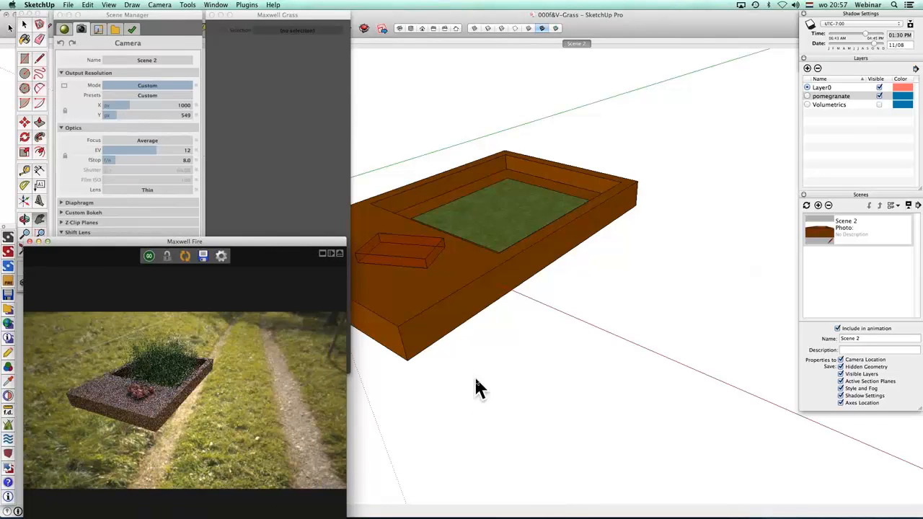
{"action": "key", "text": "super+Tab"}
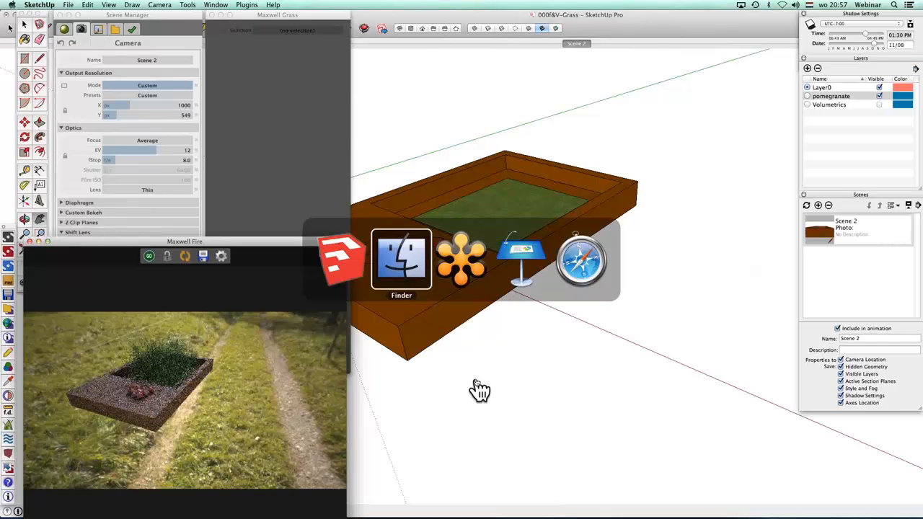
{"action": "key", "text": "super+Tab"}
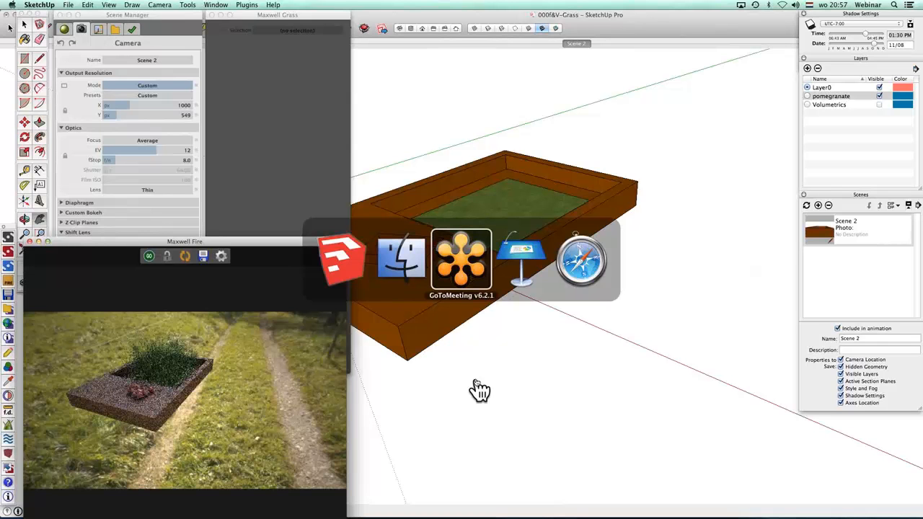
{"action": "key", "text": "super+Tab"}
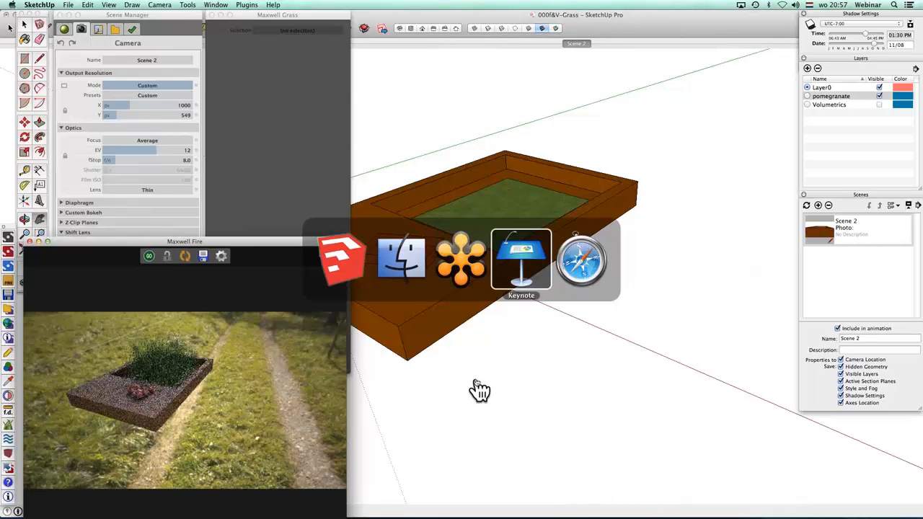
{"action": "key", "text": "super+Tab"}
{"action": "key", "text": "super+Tab"}
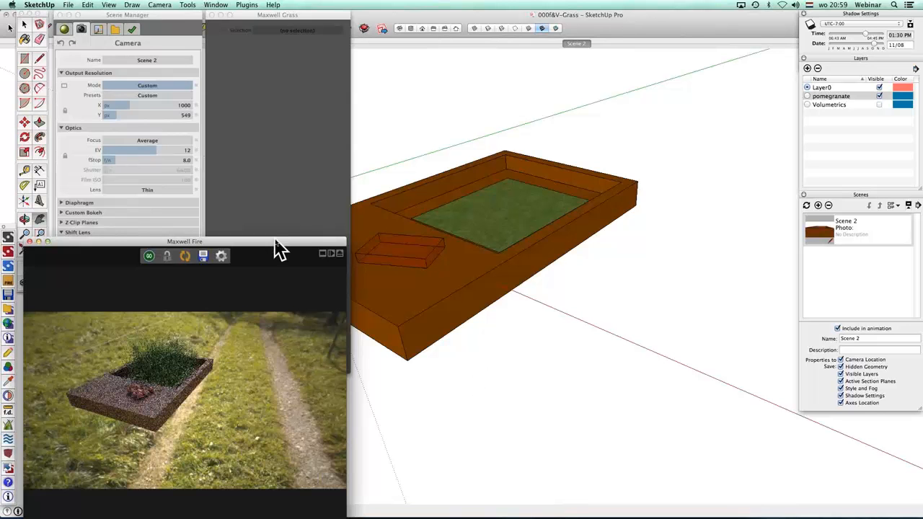
- Set the image-based environment's background intensity to 1.20 and its illumination source to Active Sky
{"action": "left_click_drag", "start_coordinate": [275, 239], "coordinate": [491, 107]}
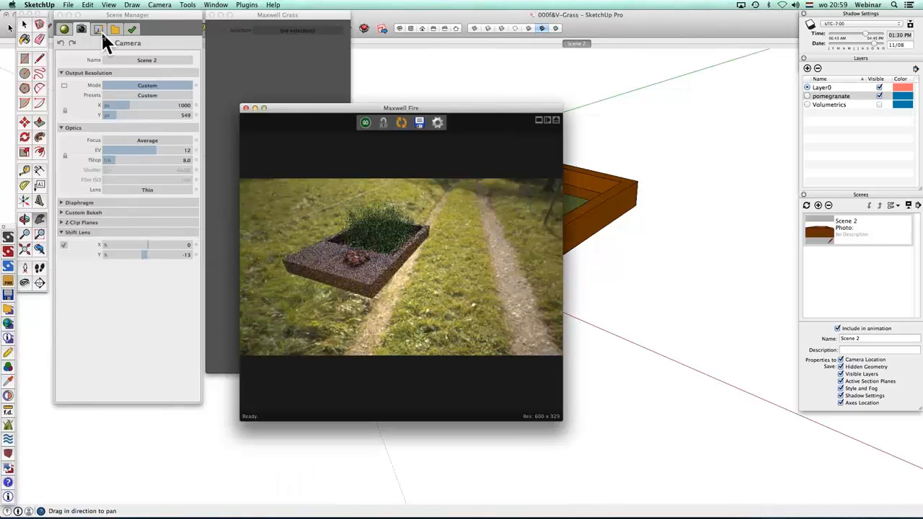
{"action": "left_click", "coordinate": [100, 31]}
{"action": "left_click", "coordinate": [97, 30]}
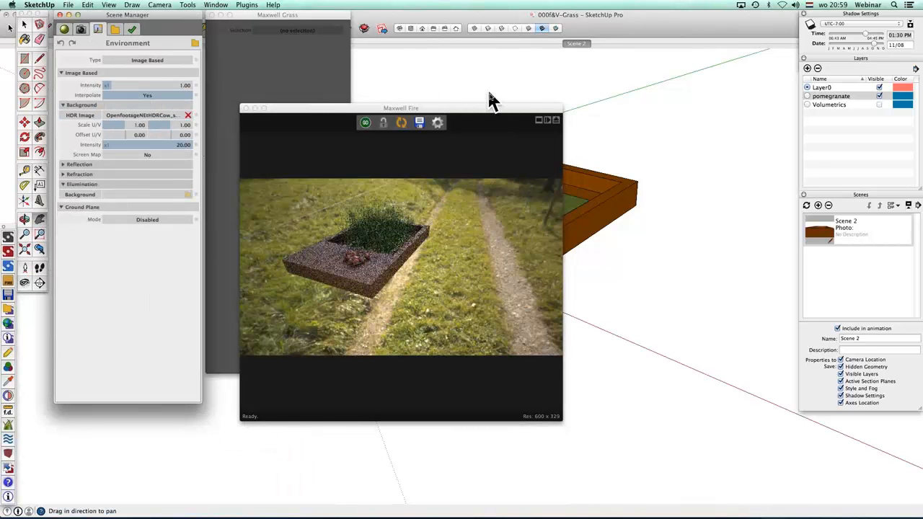
{"action": "left_click_drag", "start_coordinate": [491, 106], "coordinate": [465, 168]}
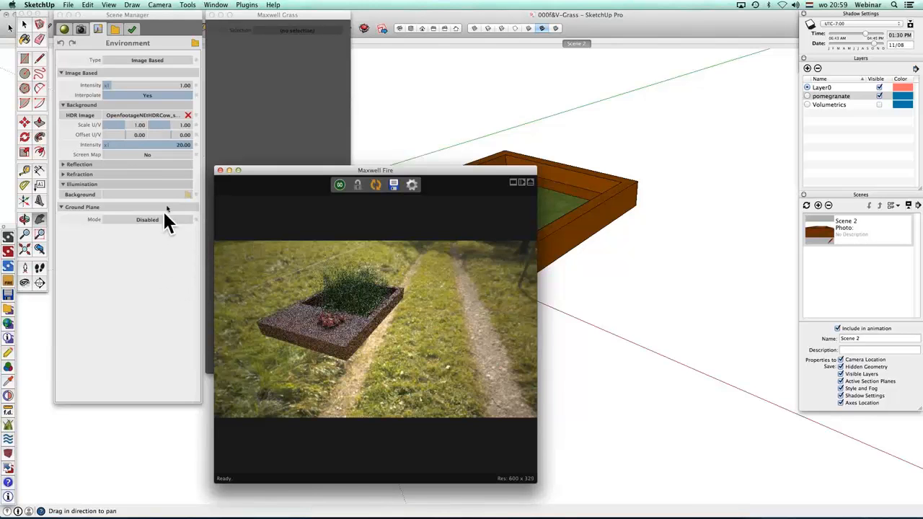
{"action": "left_click_drag", "start_coordinate": [176, 142], "coordinate": [112, 153]}
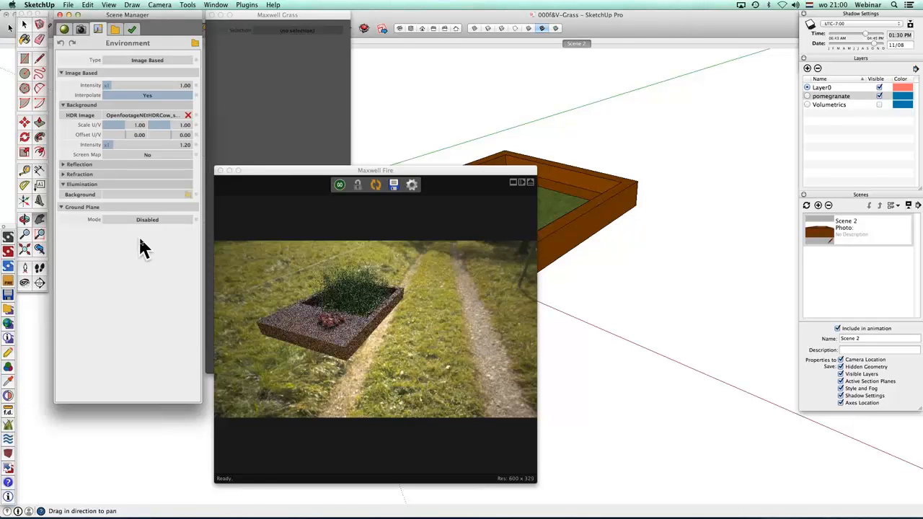
{"action": "left_click", "coordinate": [83, 196]}
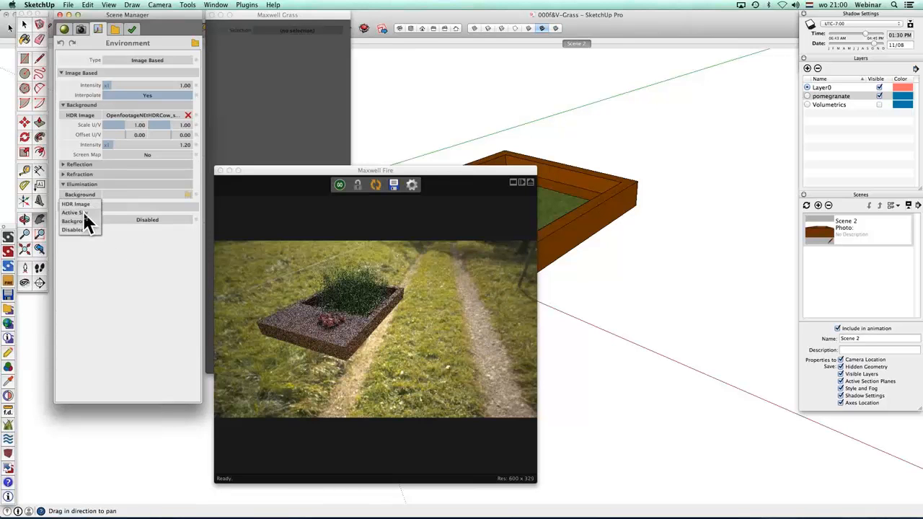
{"action": "left_click", "coordinate": [75, 213]}
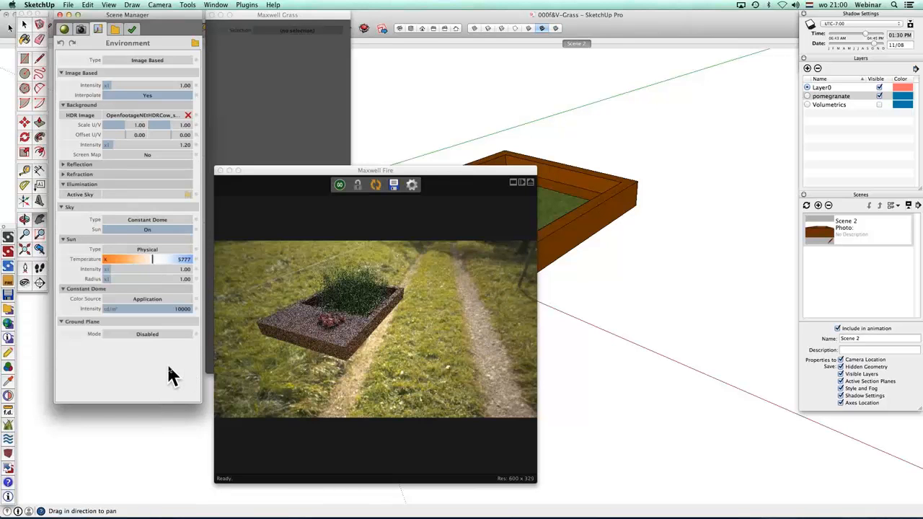